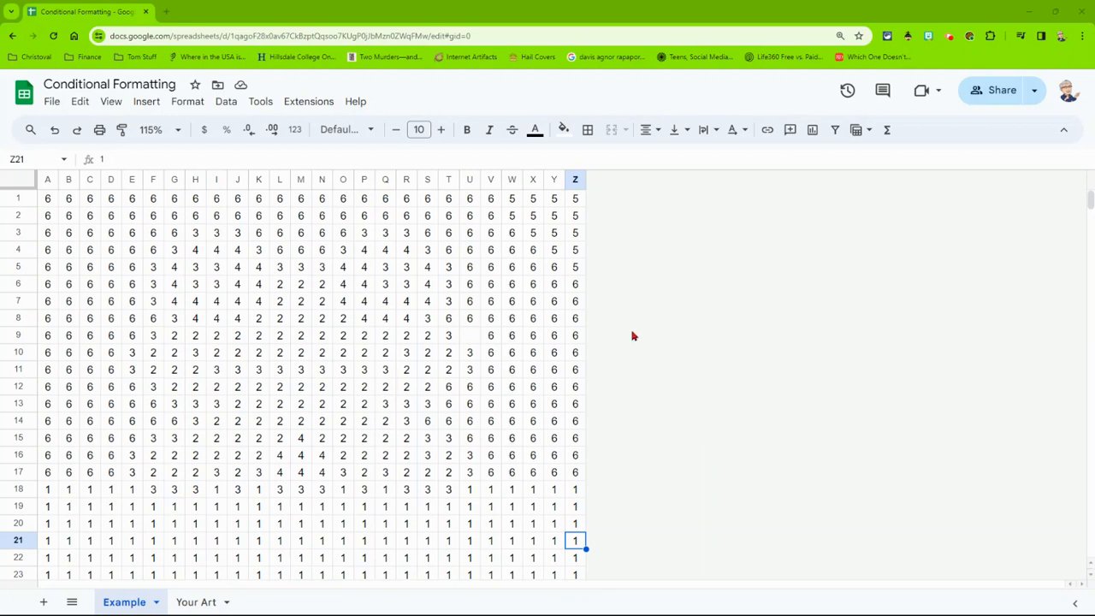
Enter 6 in the empty cell U9
click(473, 337)
text(6)
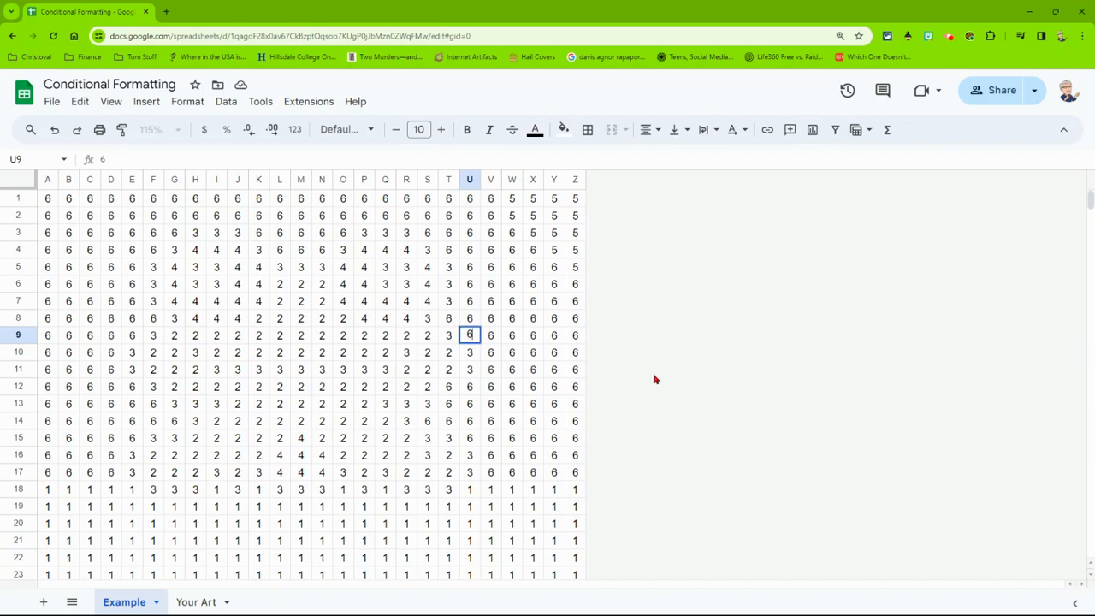
click(701, 375)
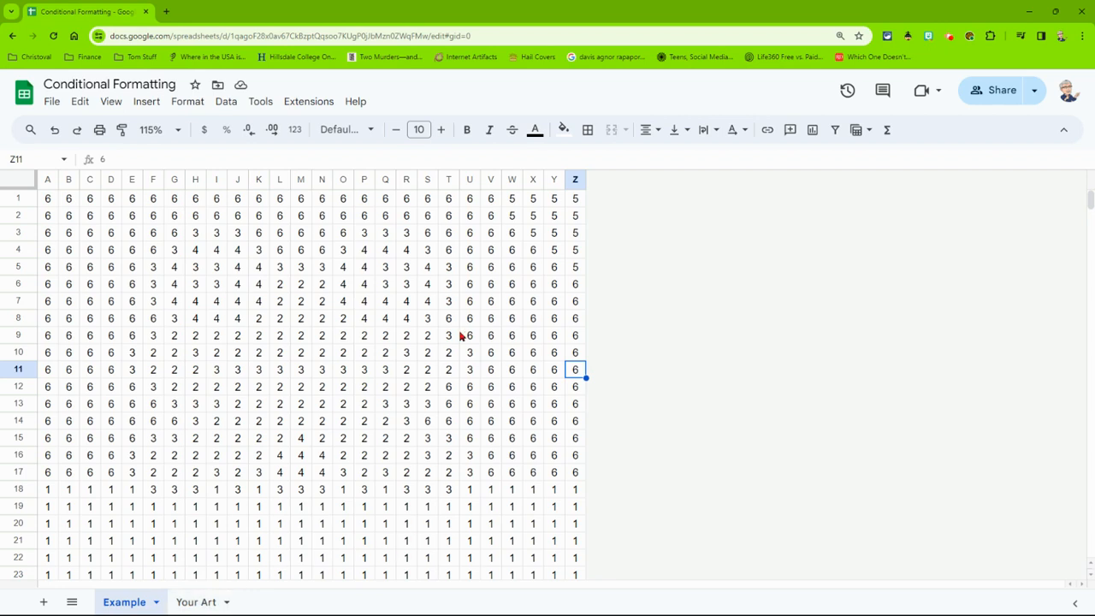
Select the whole Example sheet and create a conditional format rule with the condition Text is exactly 1
click(21, 181)
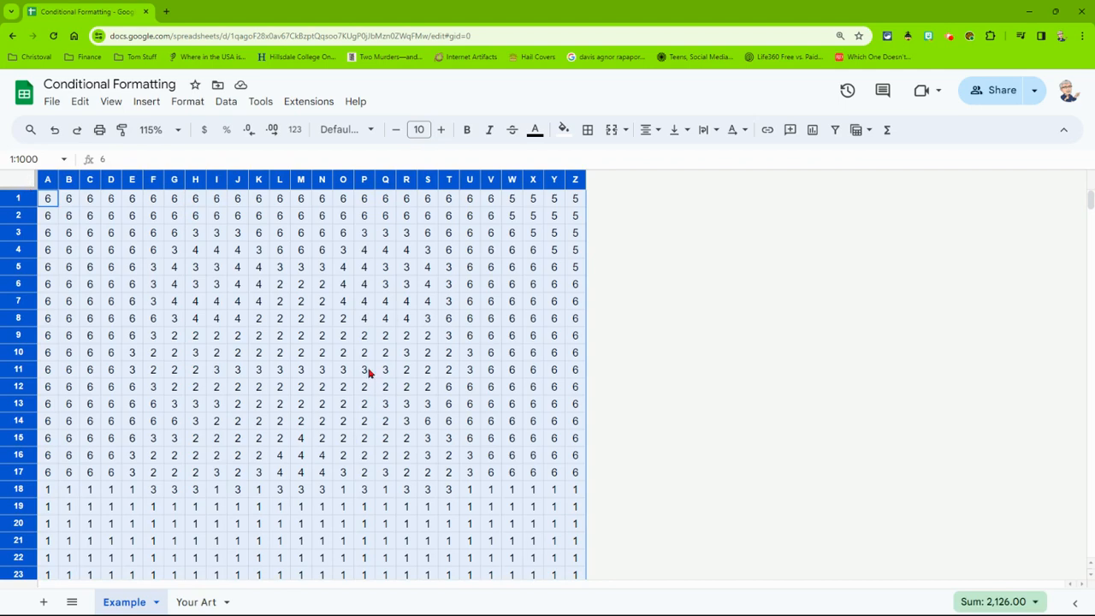
click(188, 101)
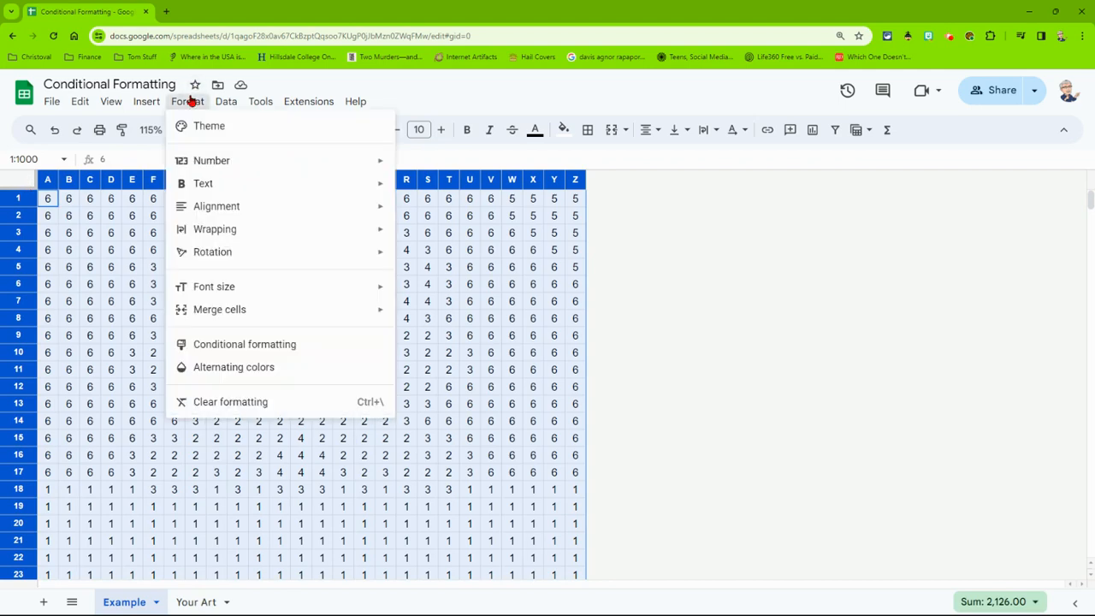
click(214, 346)
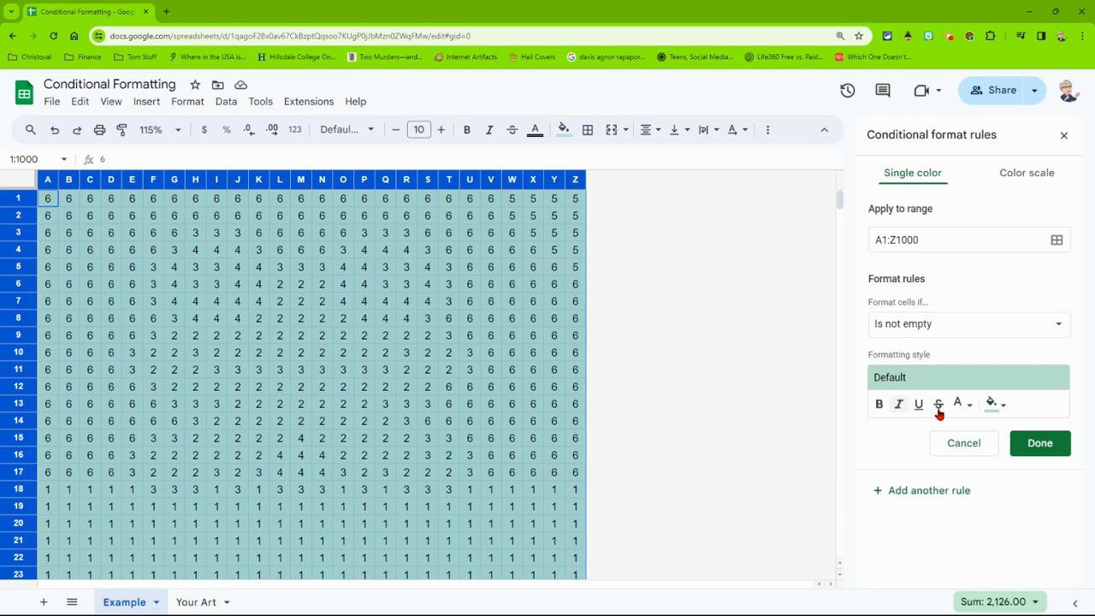
click(920, 326)
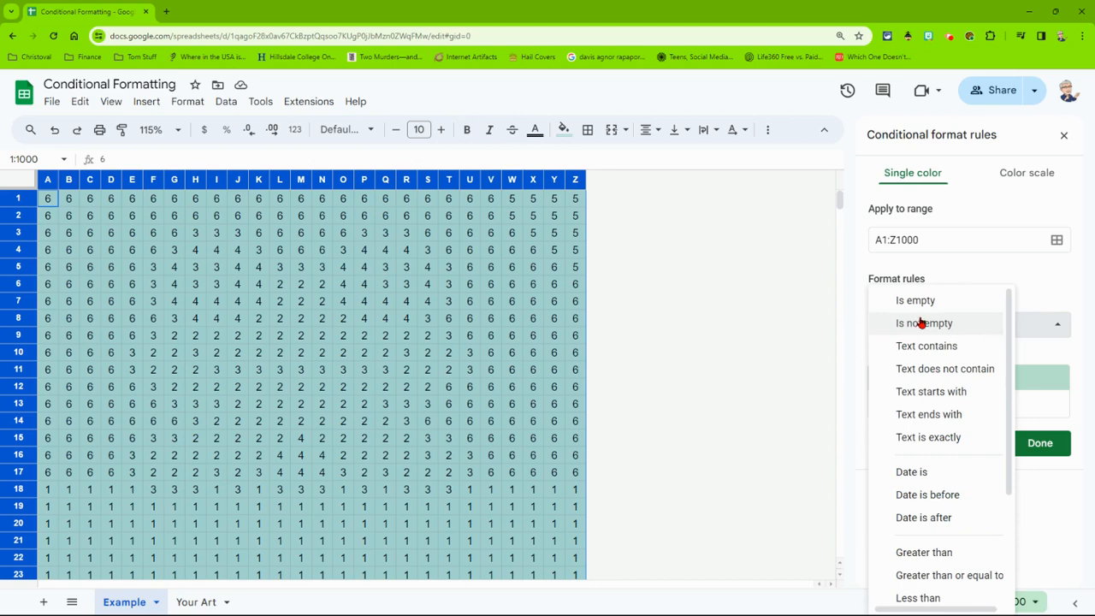
click(930, 442)
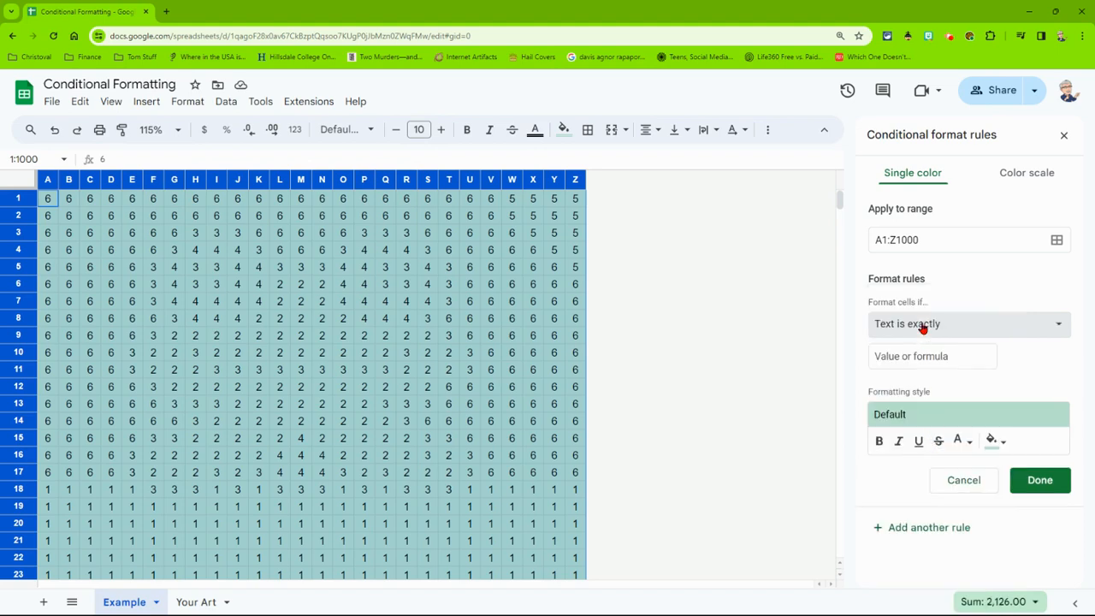
click(907, 354)
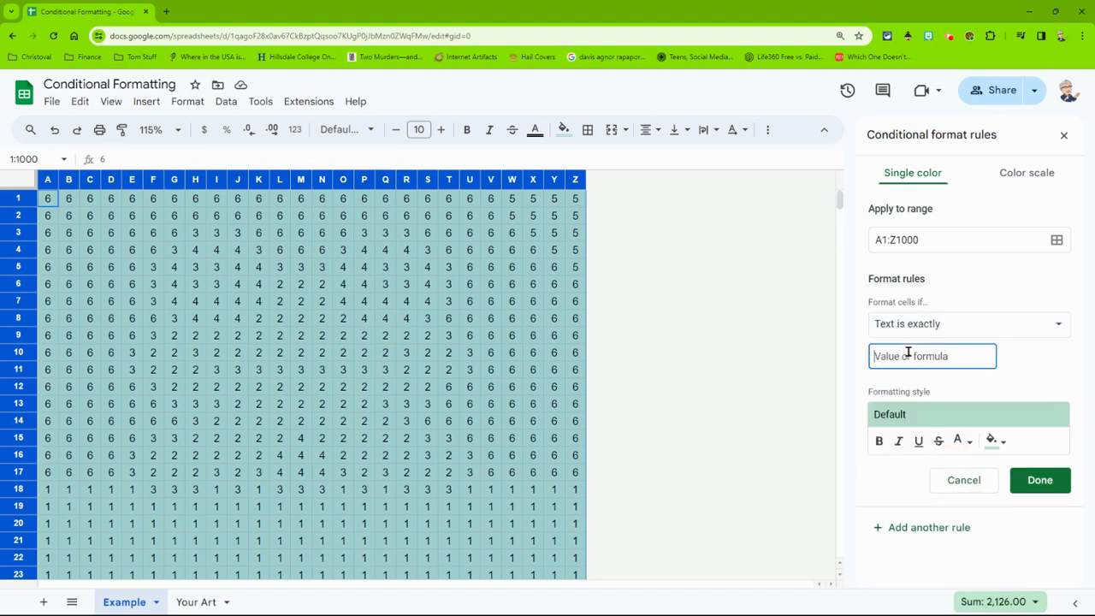
text(1)
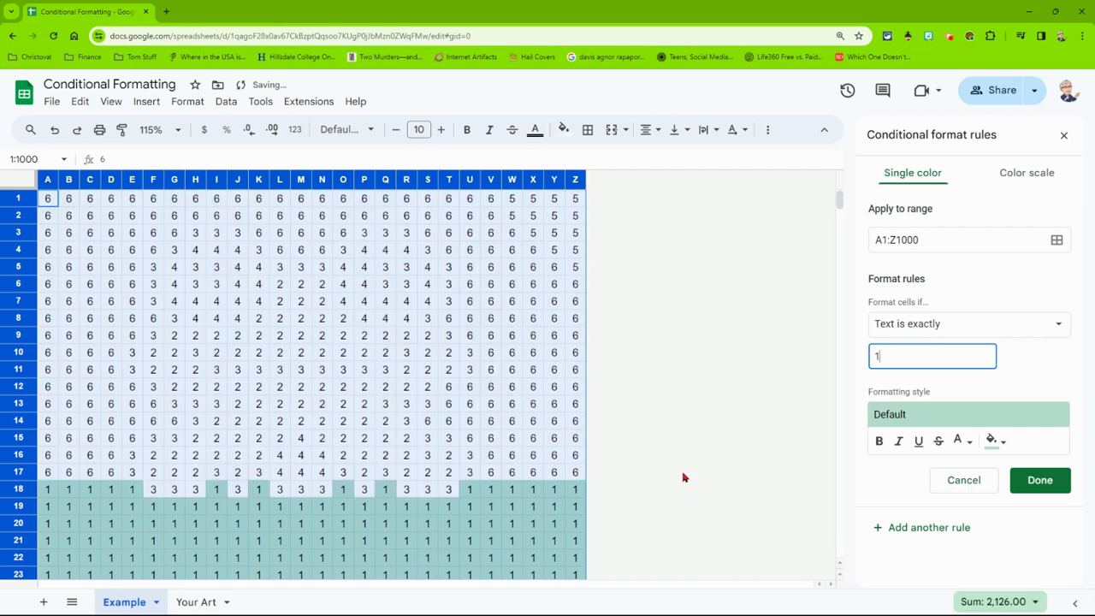
Give the rule for 1 a blue fill and matching blue text, and save it
click(991, 443)
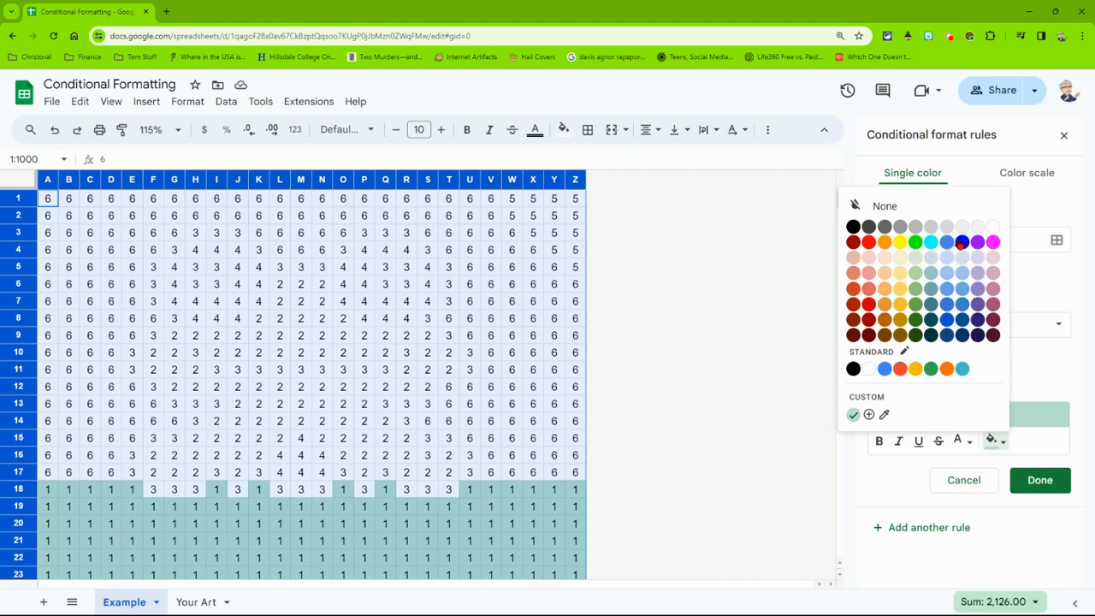
click(962, 243)
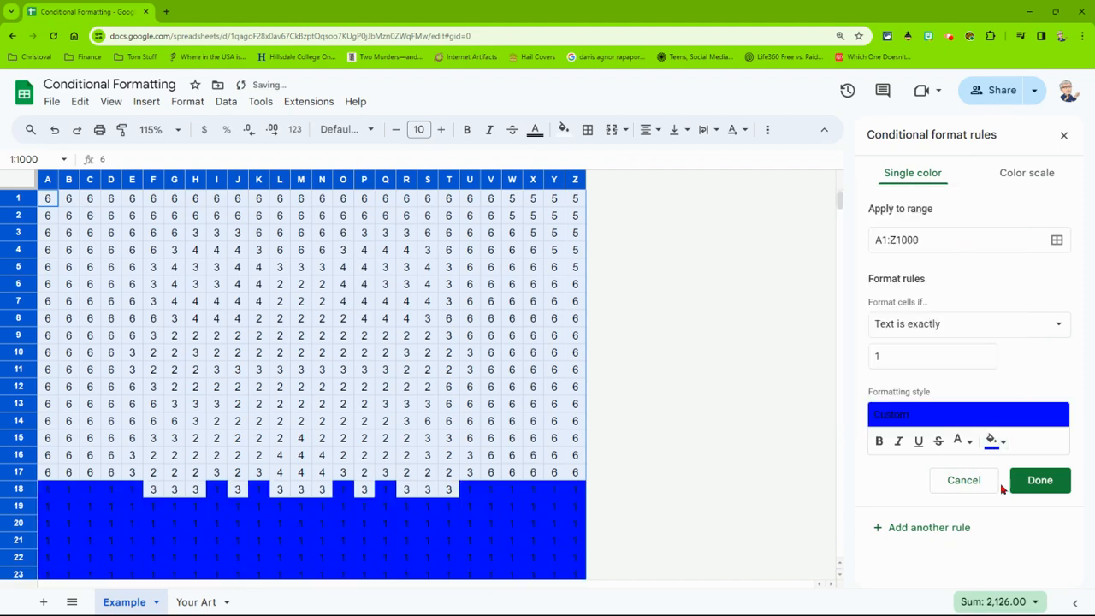
click(960, 443)
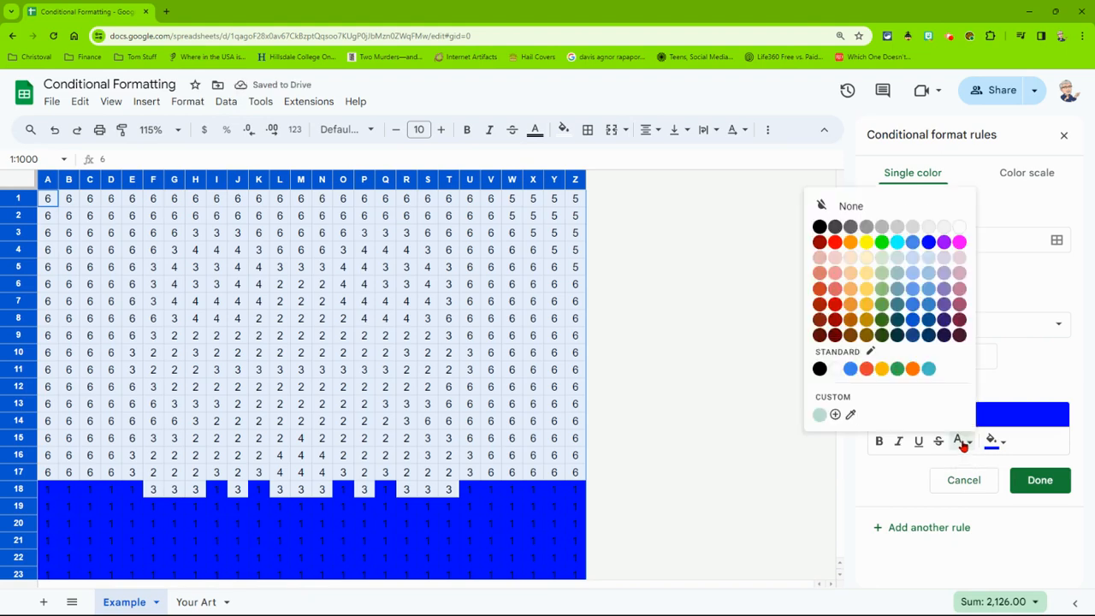
click(929, 243)
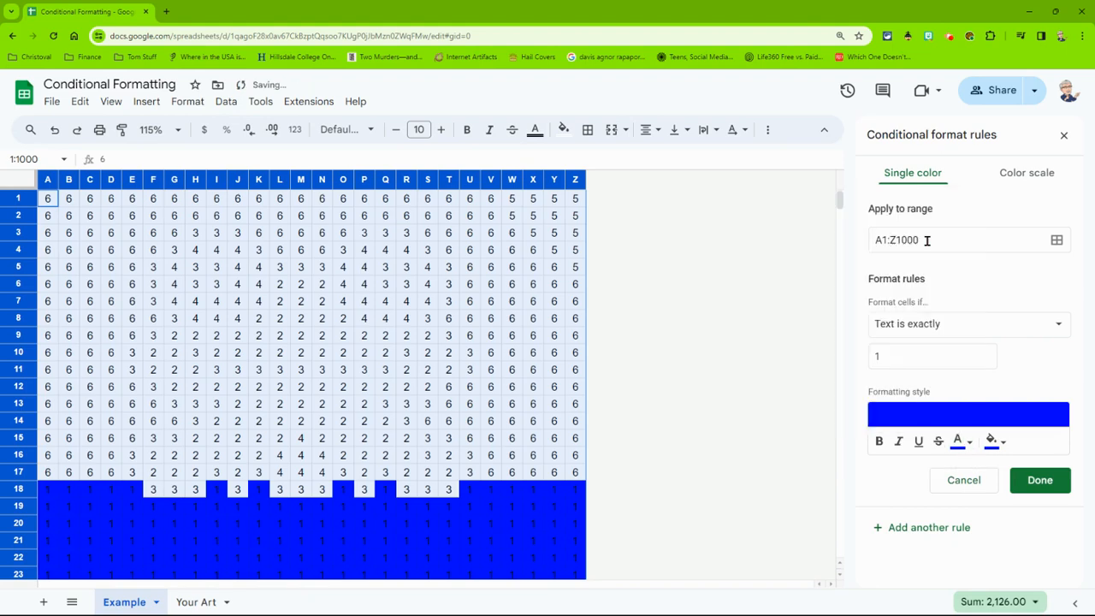
click(1039, 480)
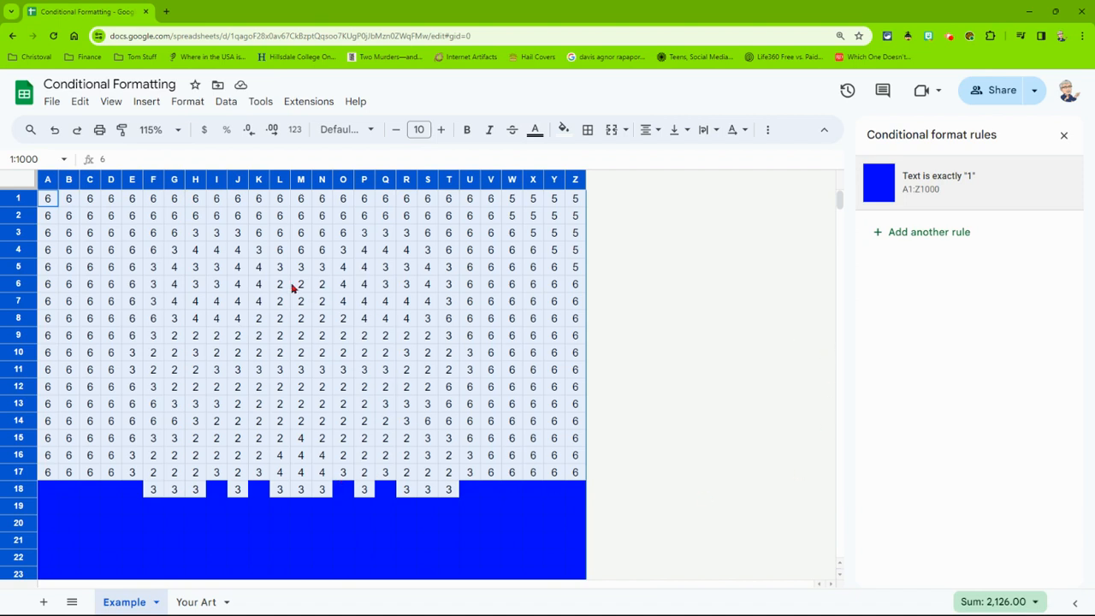
Add another conditional format rule for A1:Z1000 with the condition Text is exactly 2
click(900, 235)
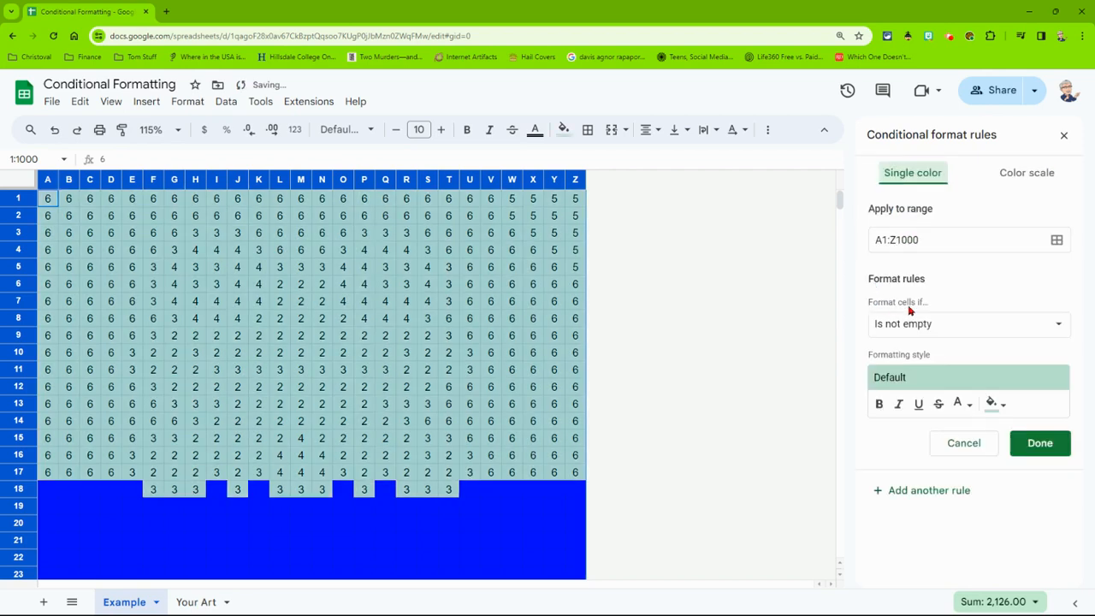
click(907, 325)
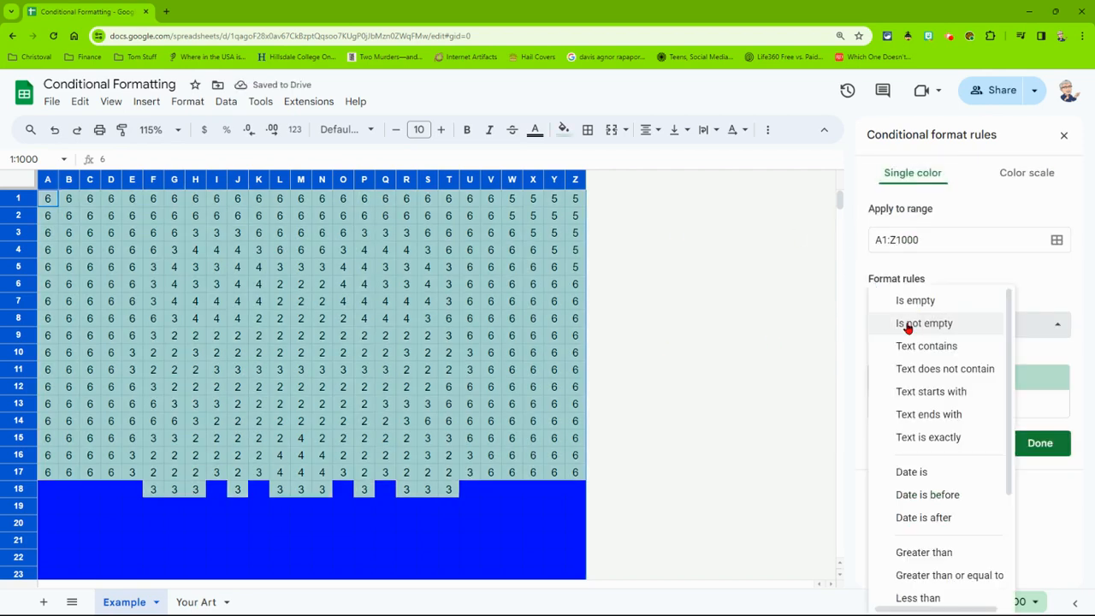
click(922, 438)
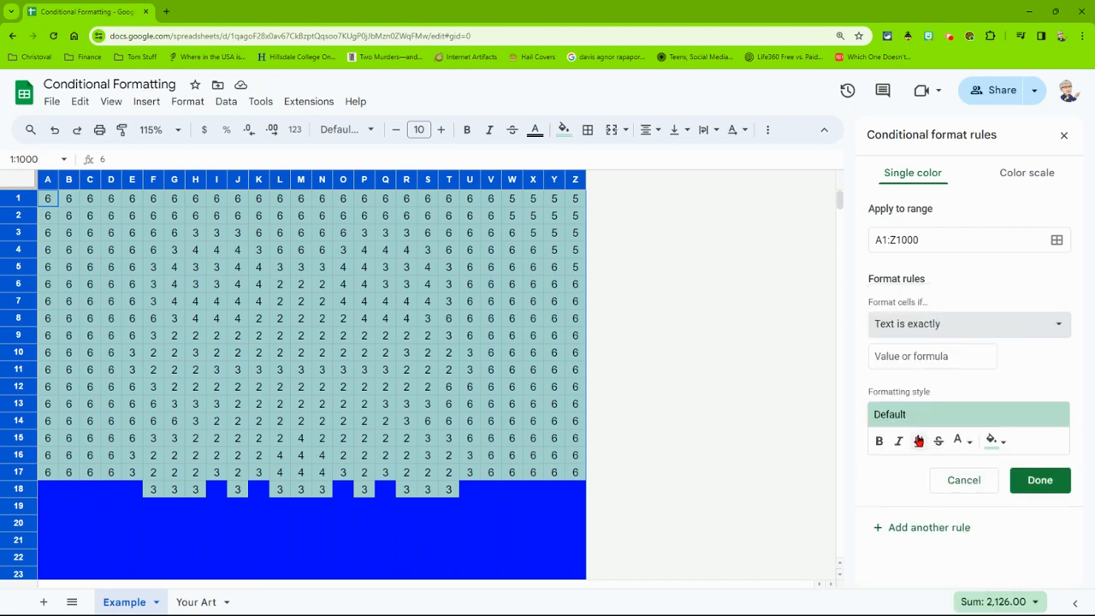
click(926, 363)
text(2)
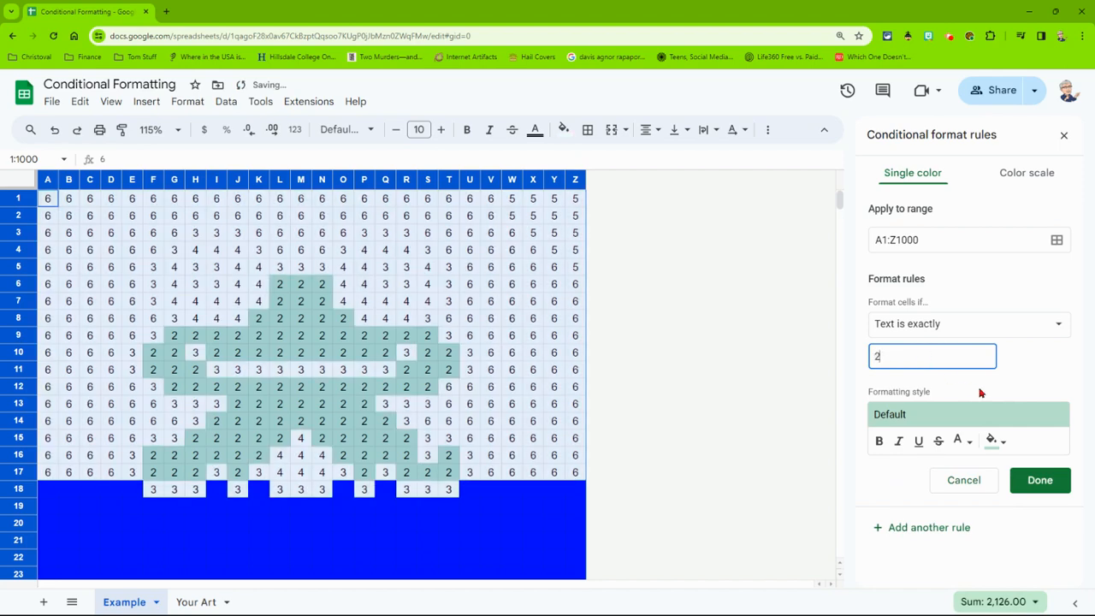
Give the rule for 2 a bright green fill and matching green text, and save it
click(993, 441)
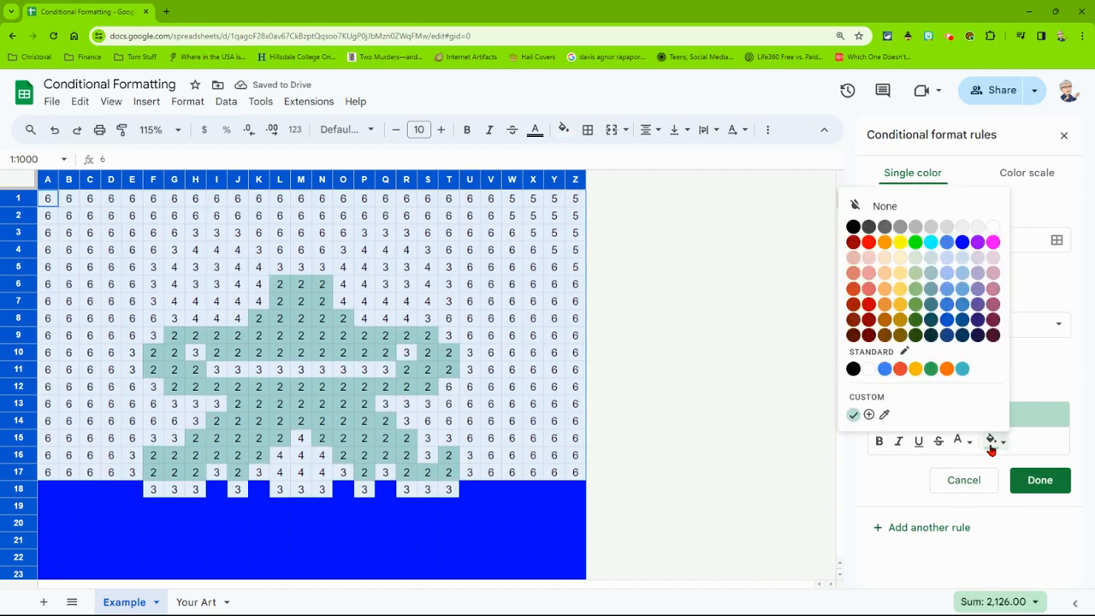
click(915, 242)
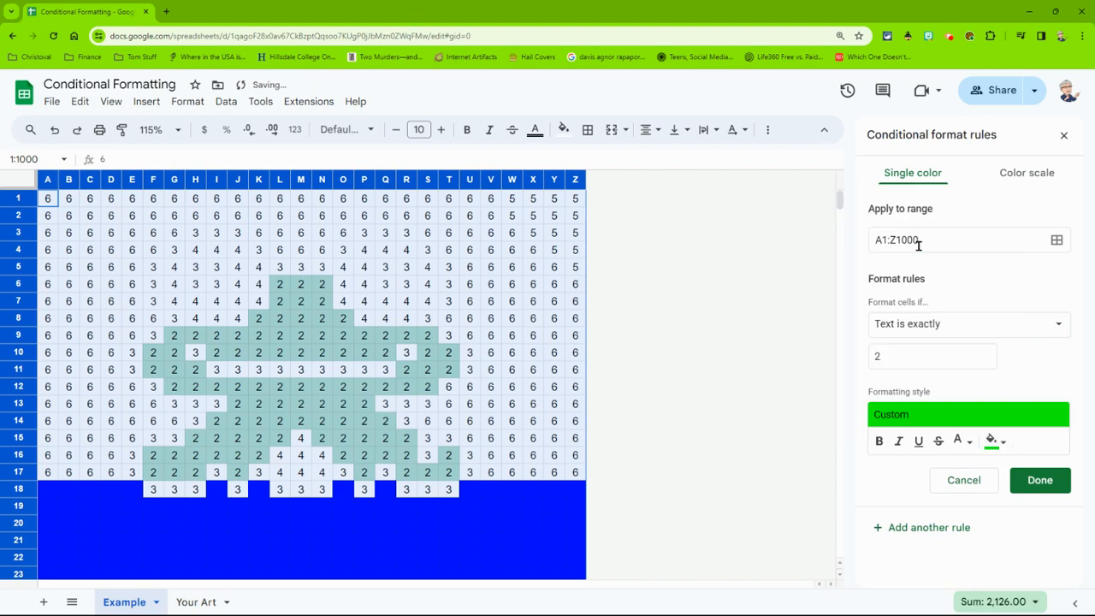
click(967, 443)
click(882, 244)
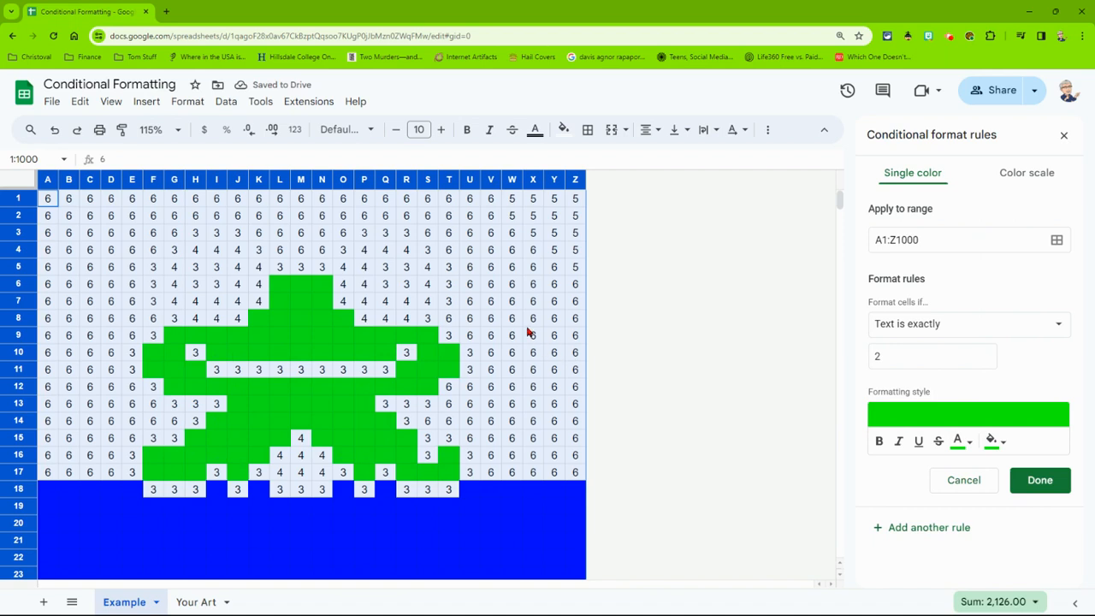
click(1038, 481)
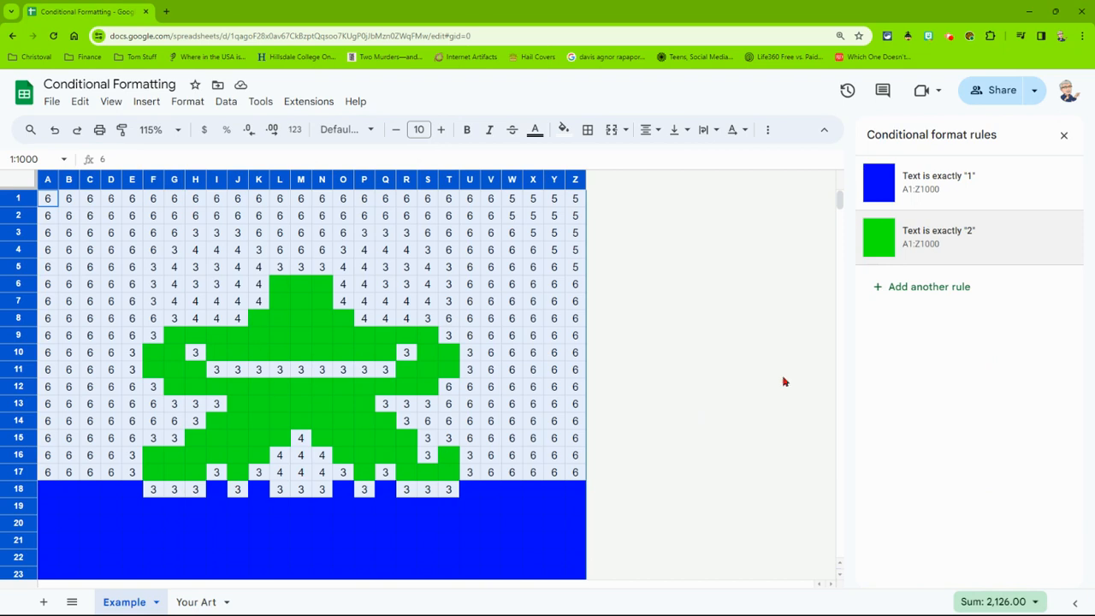
Add another conditional format rule for A1:Z1000 with the condition Text is exactly 3
click(935, 287)
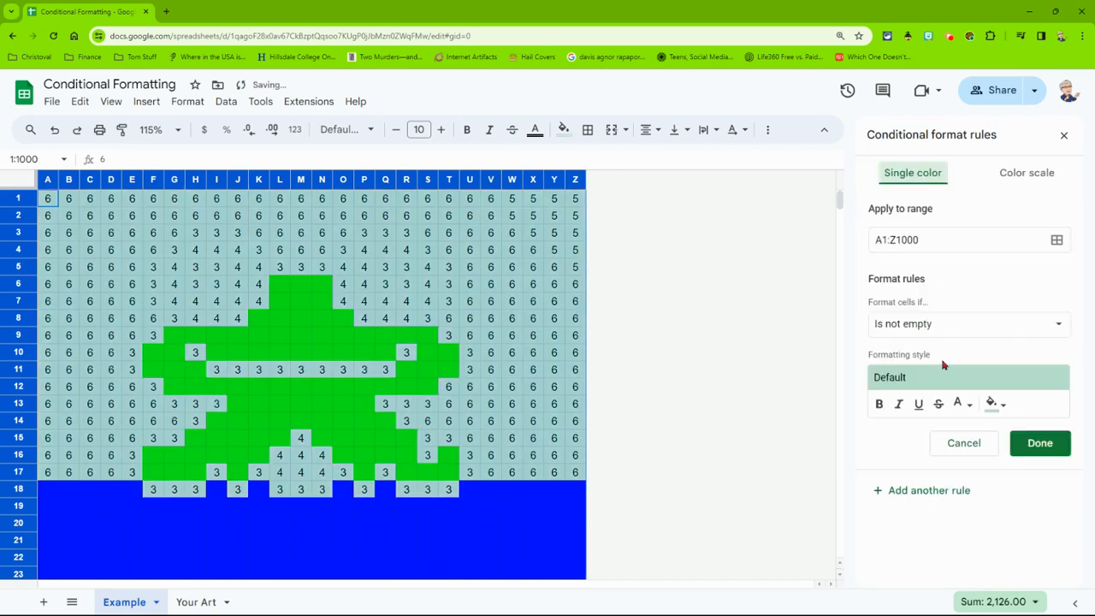
click(914, 323)
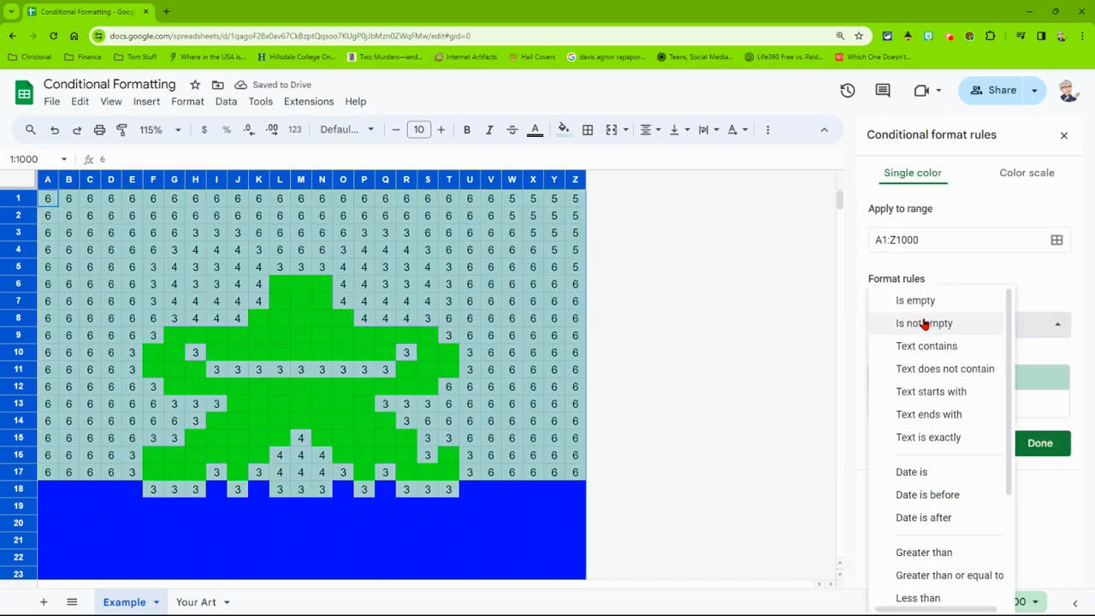
click(930, 438)
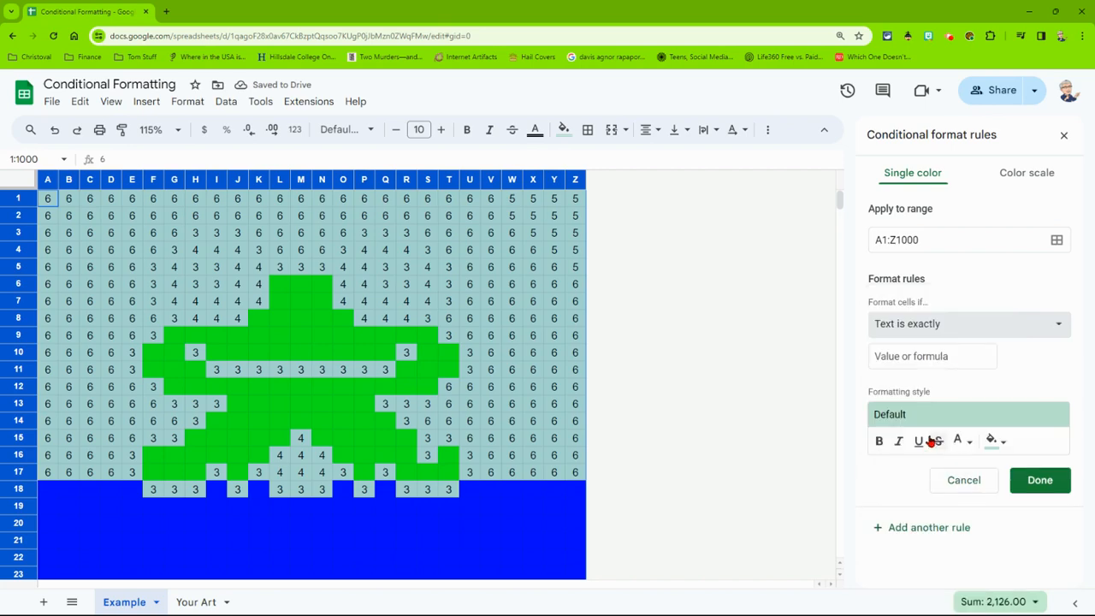
click(932, 356)
text(3)
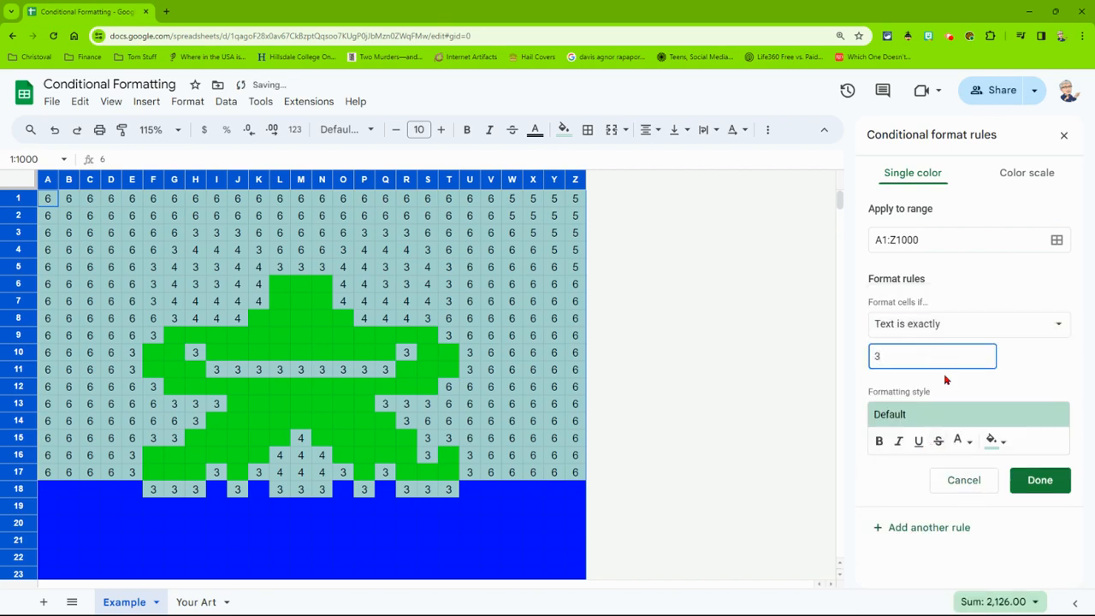
Give the rule for 3 a black fill and save it
click(993, 439)
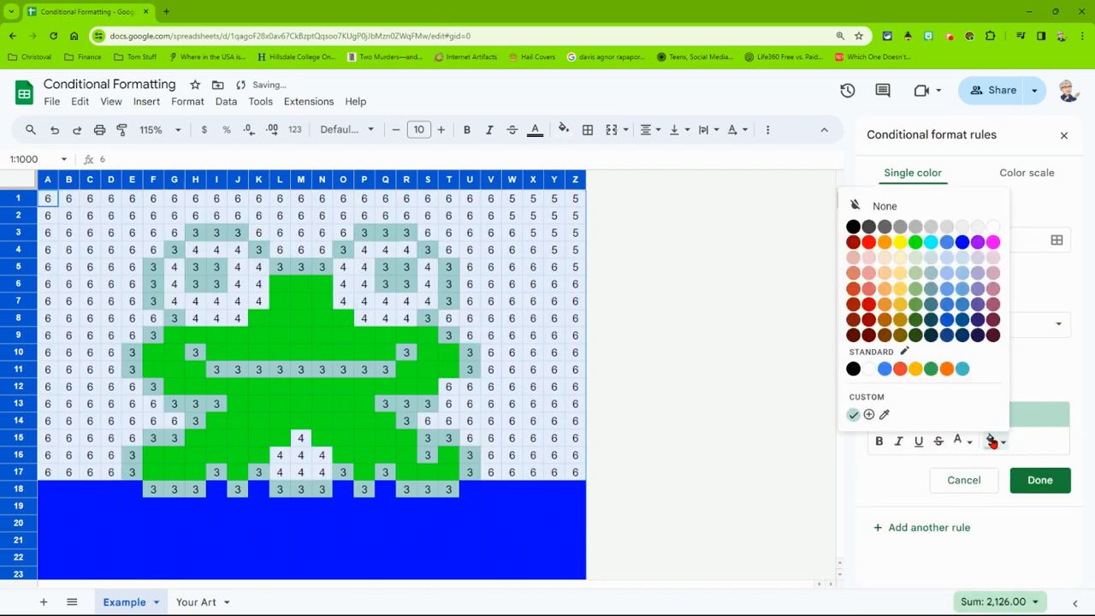
click(853, 226)
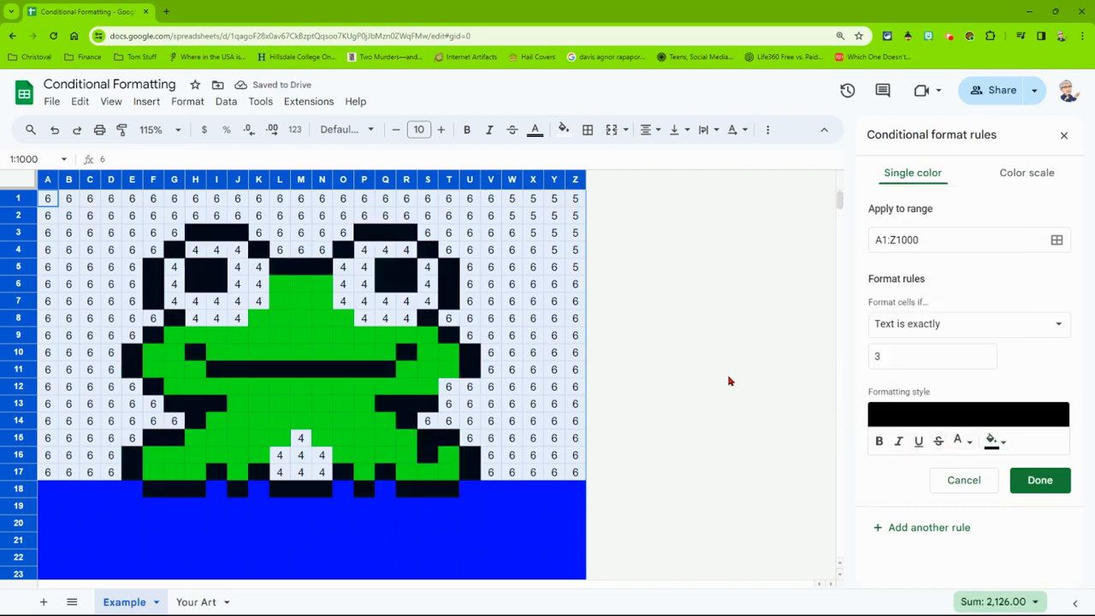
click(1015, 482)
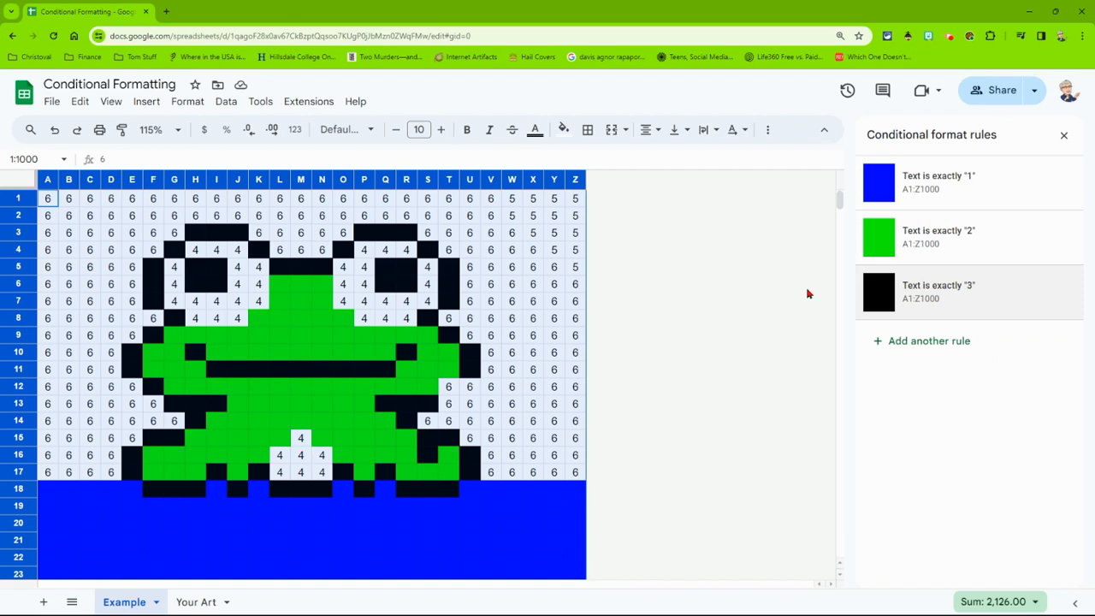
Add a fourth conditional format rule for A1:Z1000 and set its condition type to Text is exactly
click(905, 342)
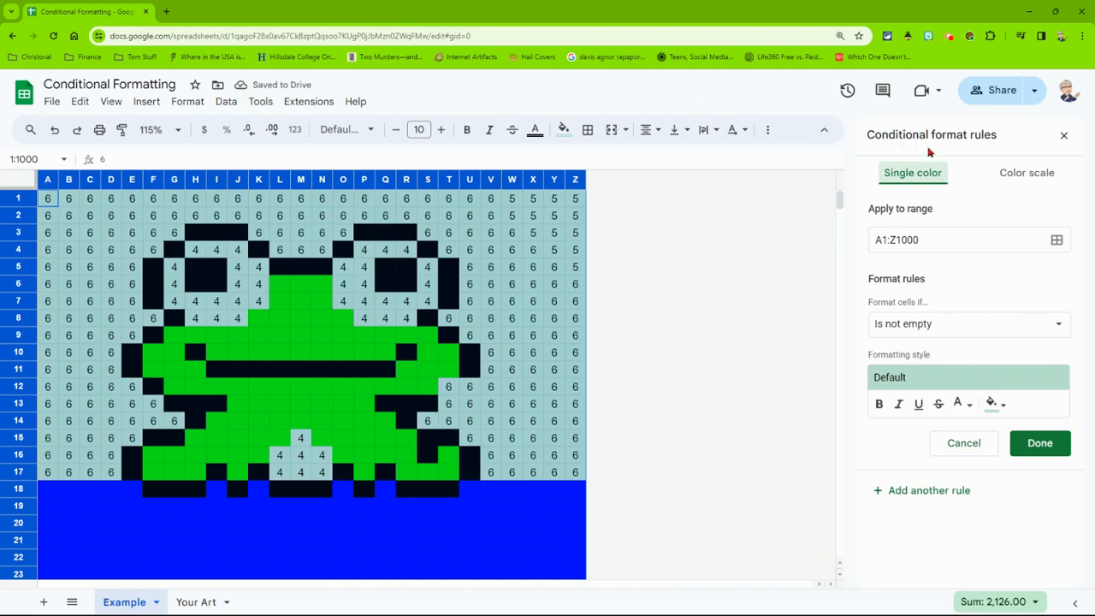
click(182, 106)
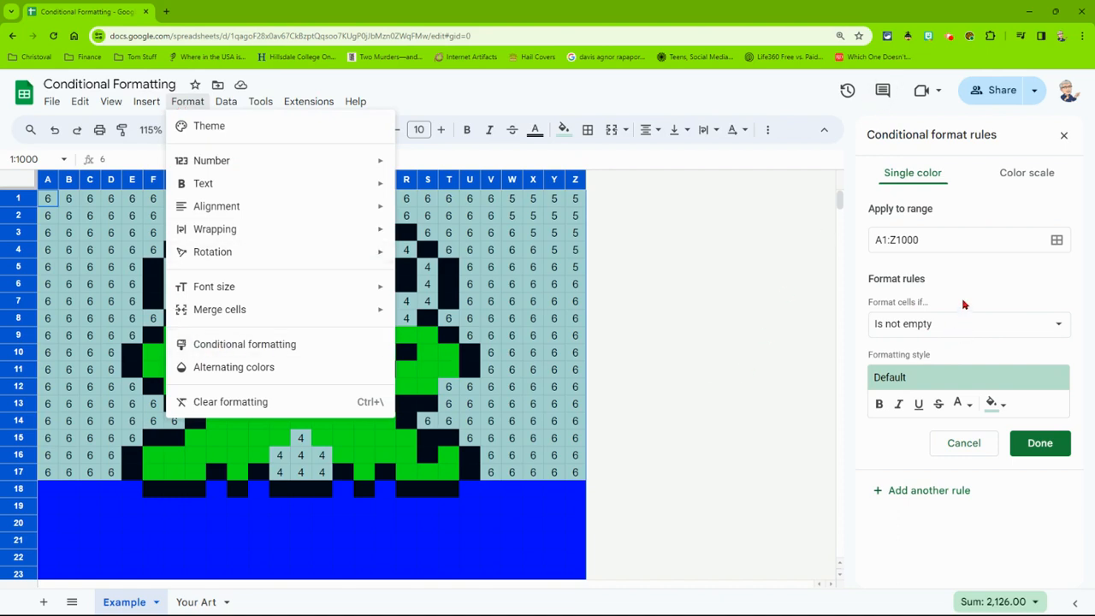
click(910, 330)
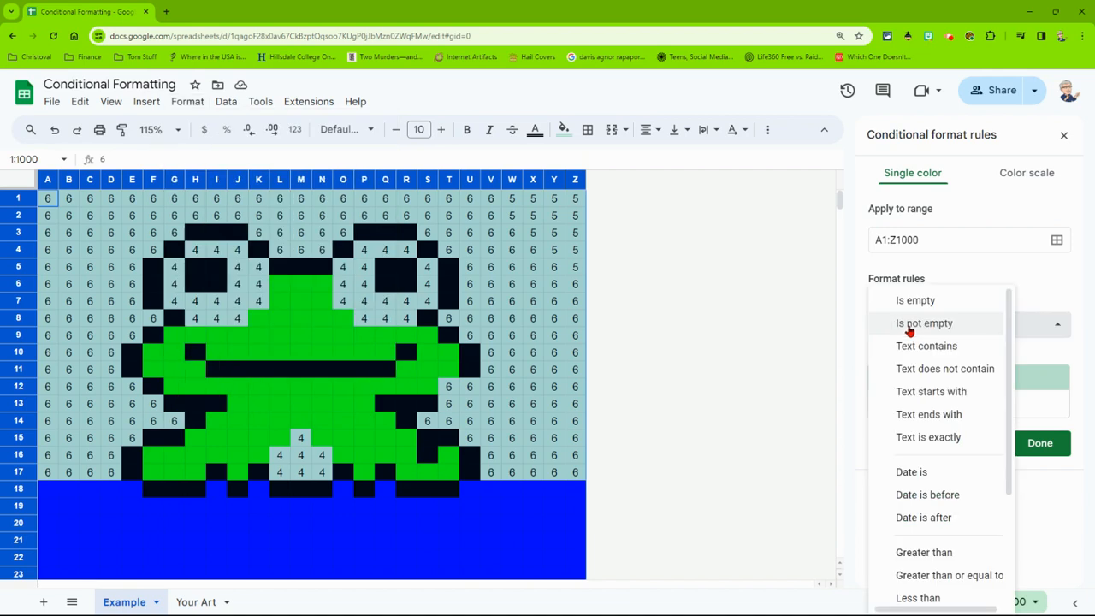
click(912, 437)
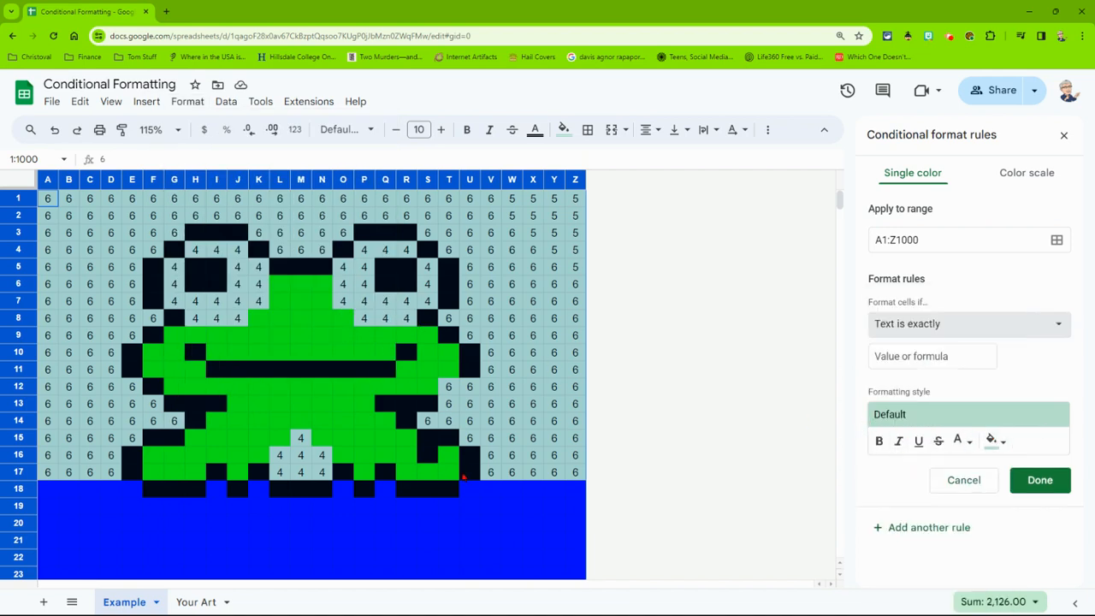
Give the fourth rule a white fill and white text, set its exact text value to 4, and save it
click(994, 440)
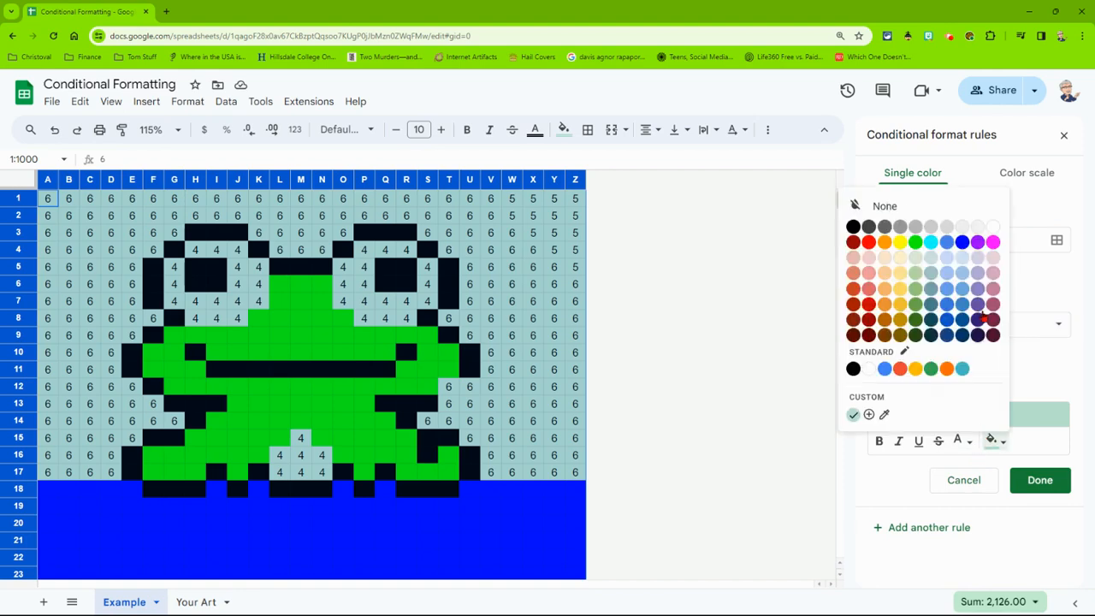
click(994, 228)
click(970, 442)
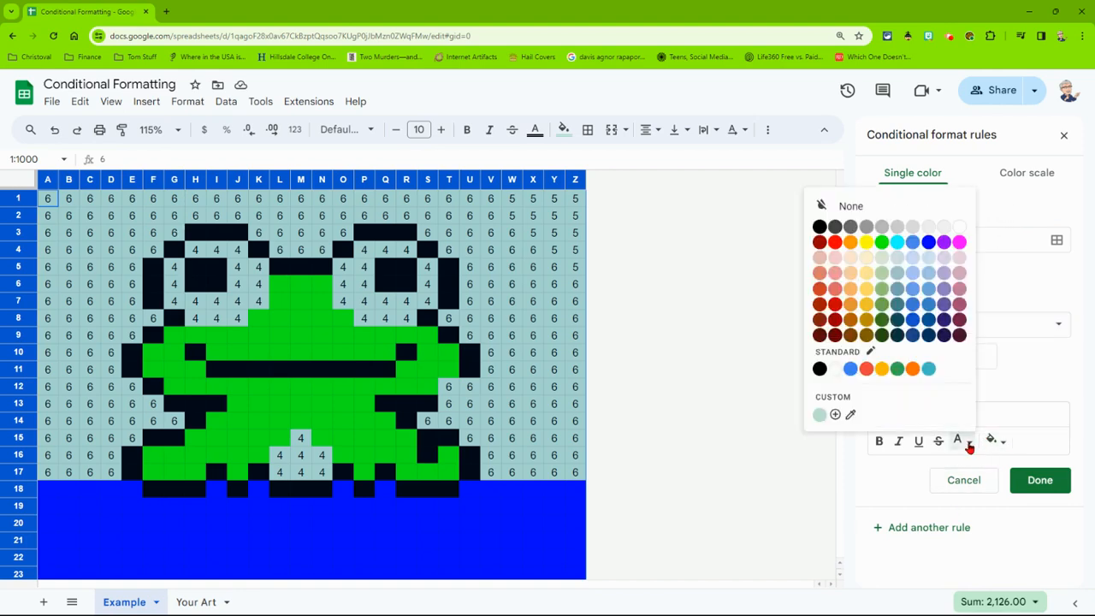
click(961, 228)
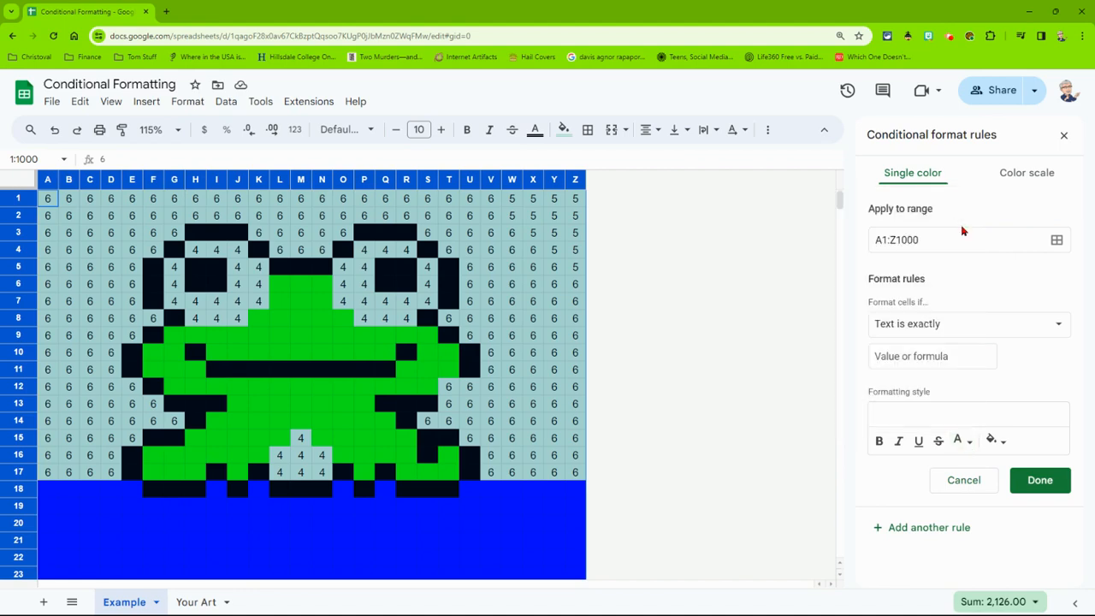
click(916, 367)
text(4)
click(779, 513)
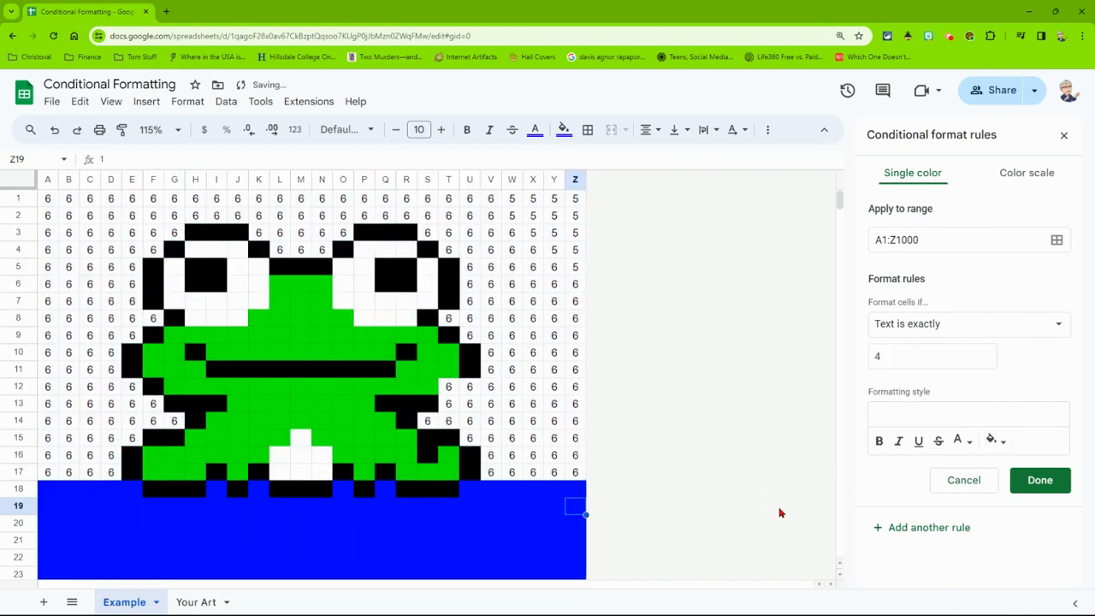
click(1036, 481)
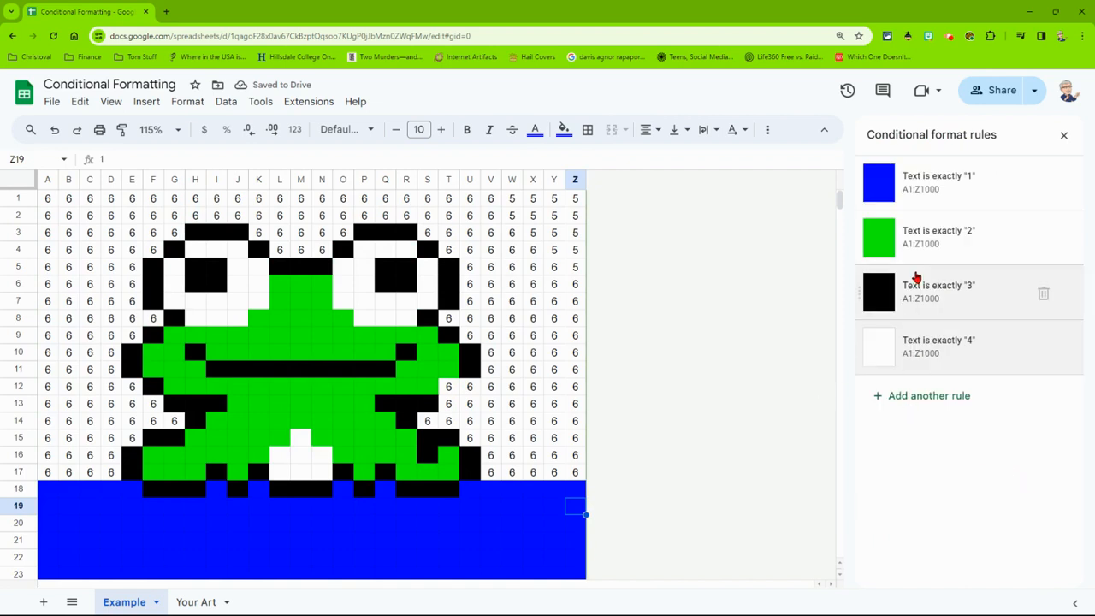
Select the whole sheet and add a fifth conditional format rule for A1:Z1000 with the condition Text is exactly 5
click(926, 394)
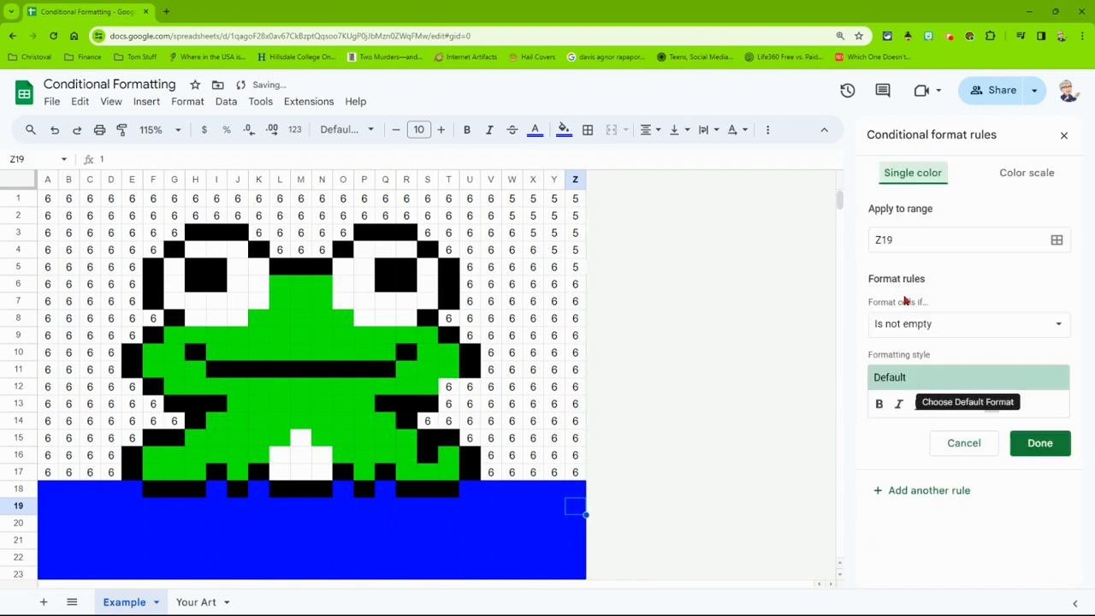
click(971, 442)
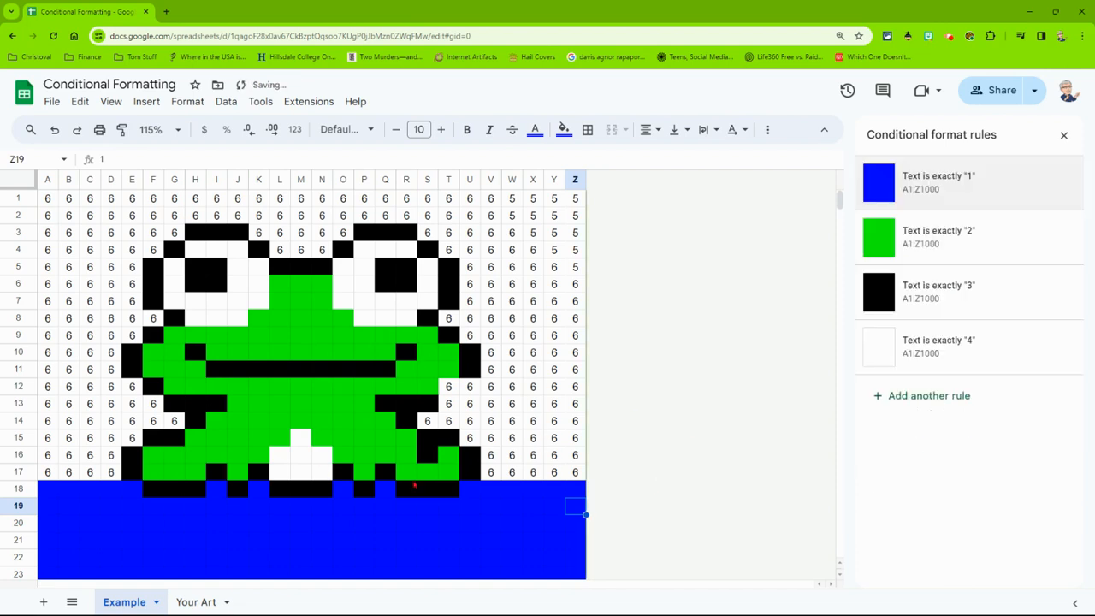
click(24, 178)
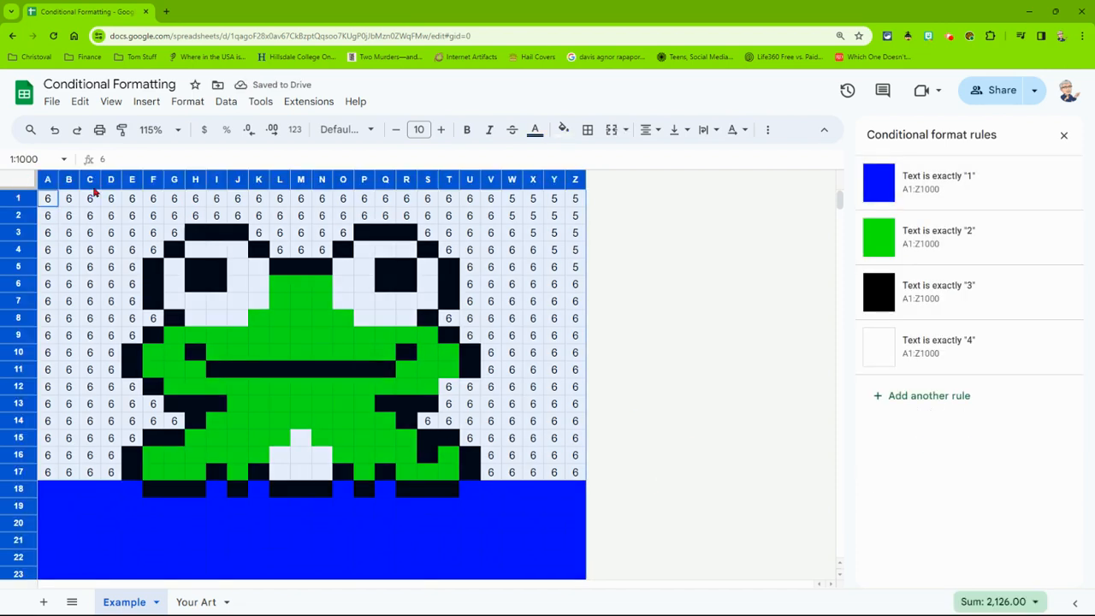
click(933, 396)
click(912, 326)
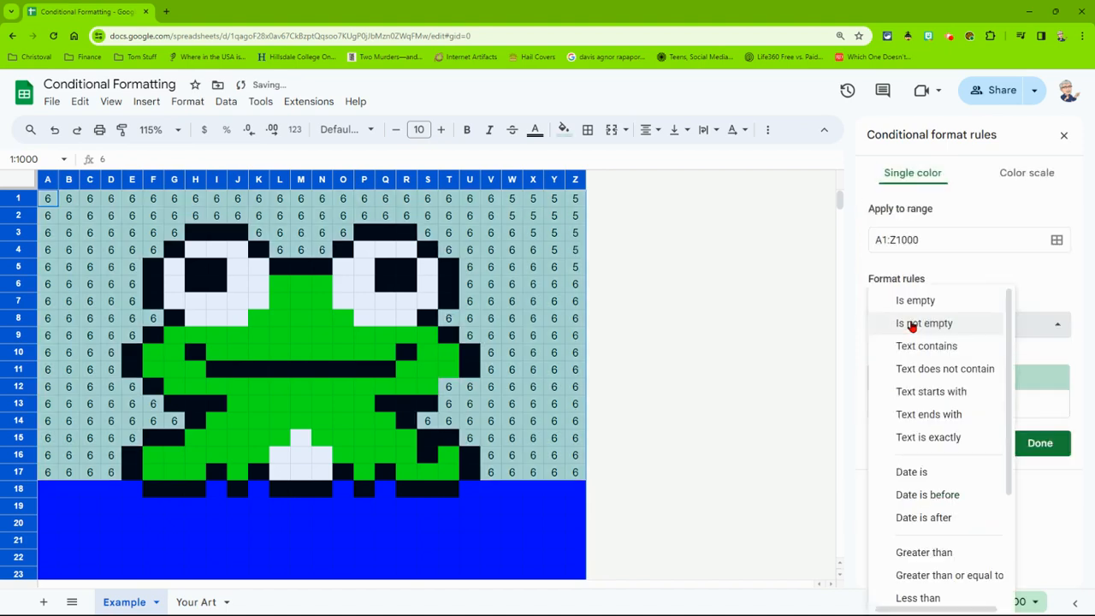
click(940, 436)
click(881, 357)
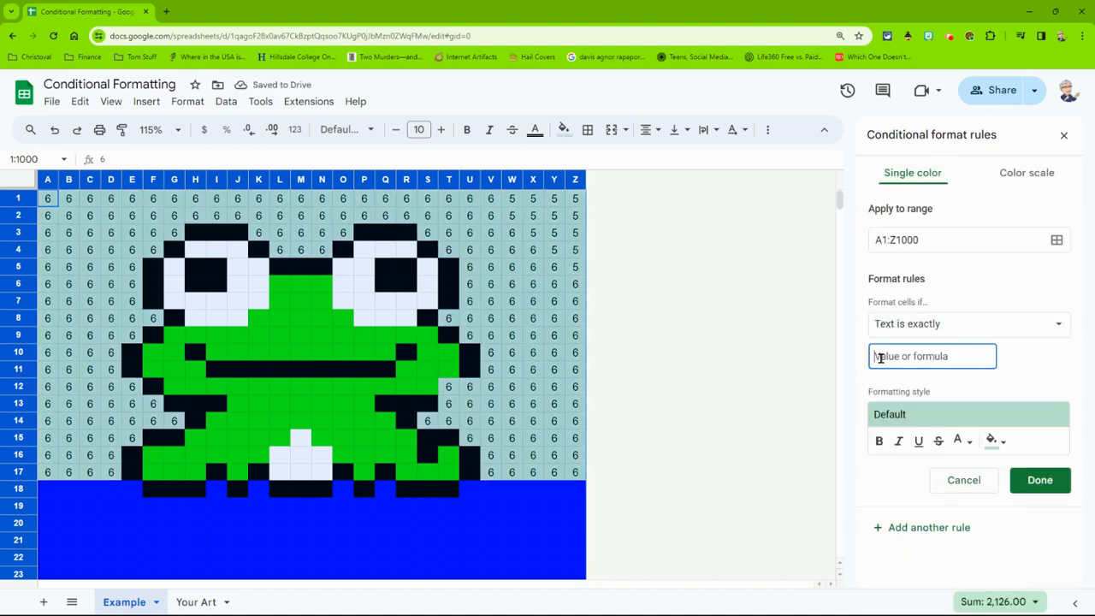
text(5)
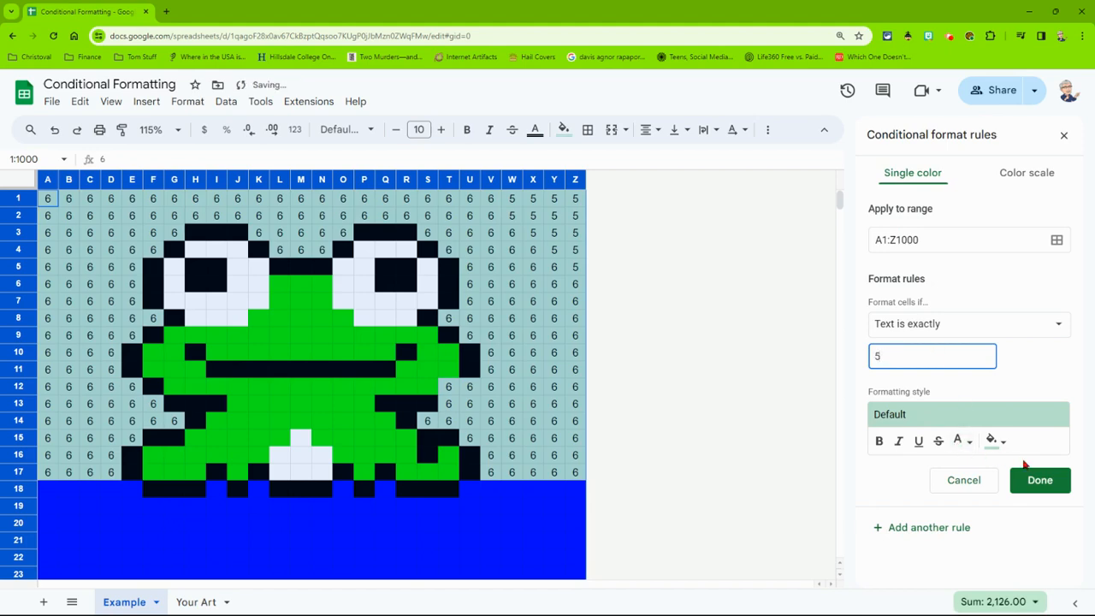
Give the rule for 5 a yellow fill and matching yellow text, and save it
click(1003, 442)
click(1002, 444)
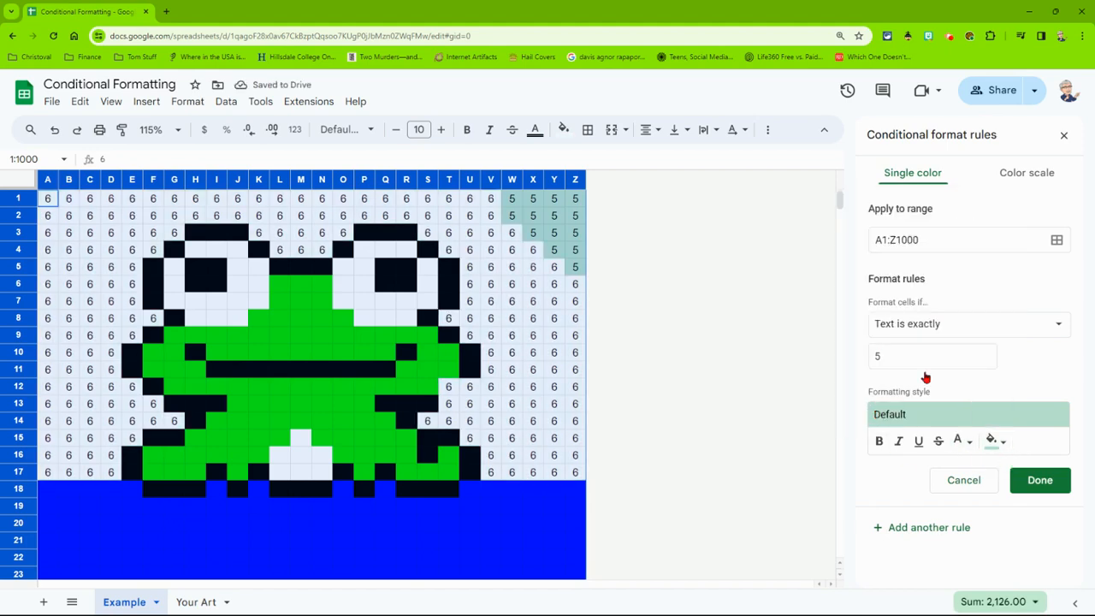
click(1001, 446)
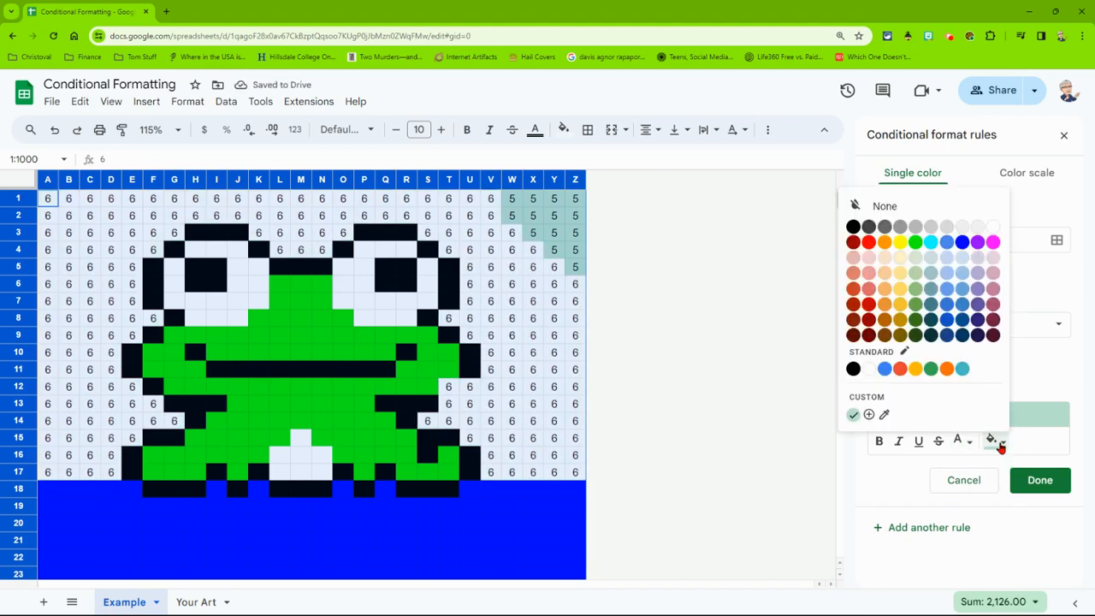
click(901, 242)
click(961, 440)
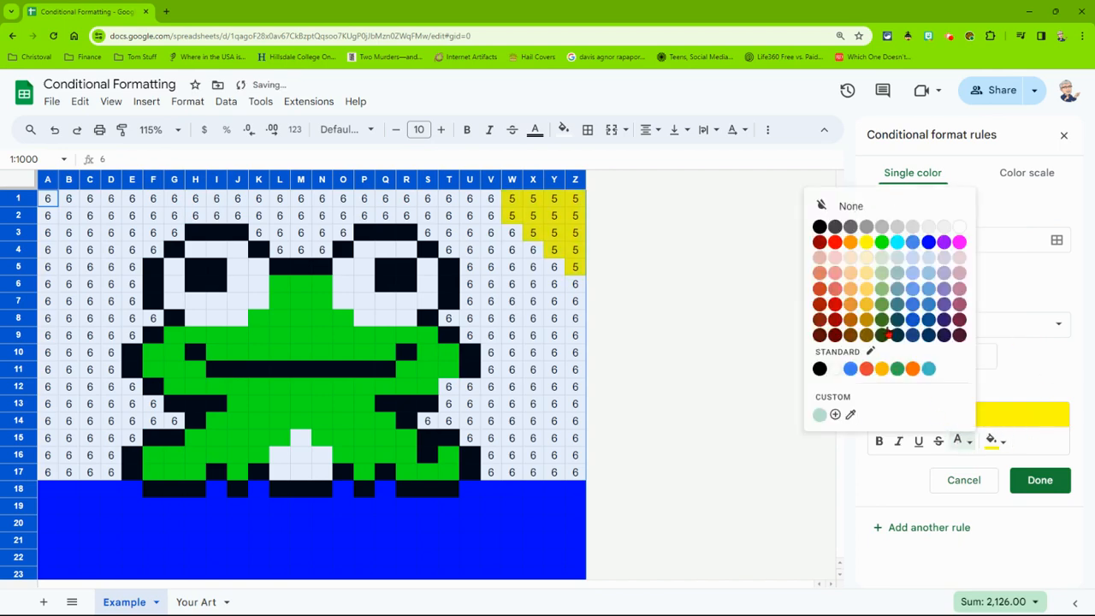
click(866, 242)
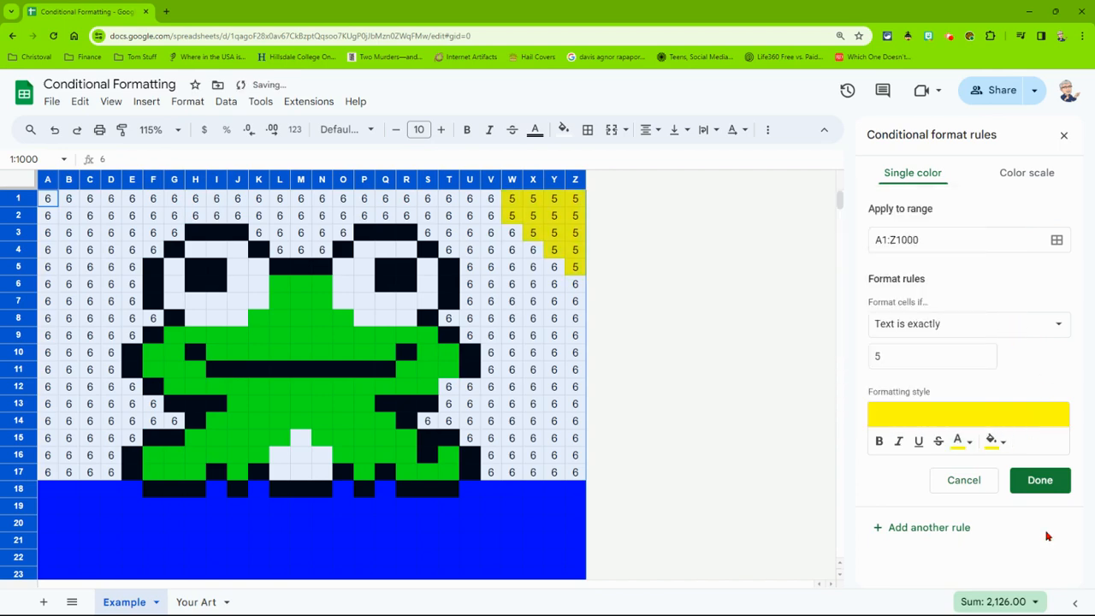
click(1041, 480)
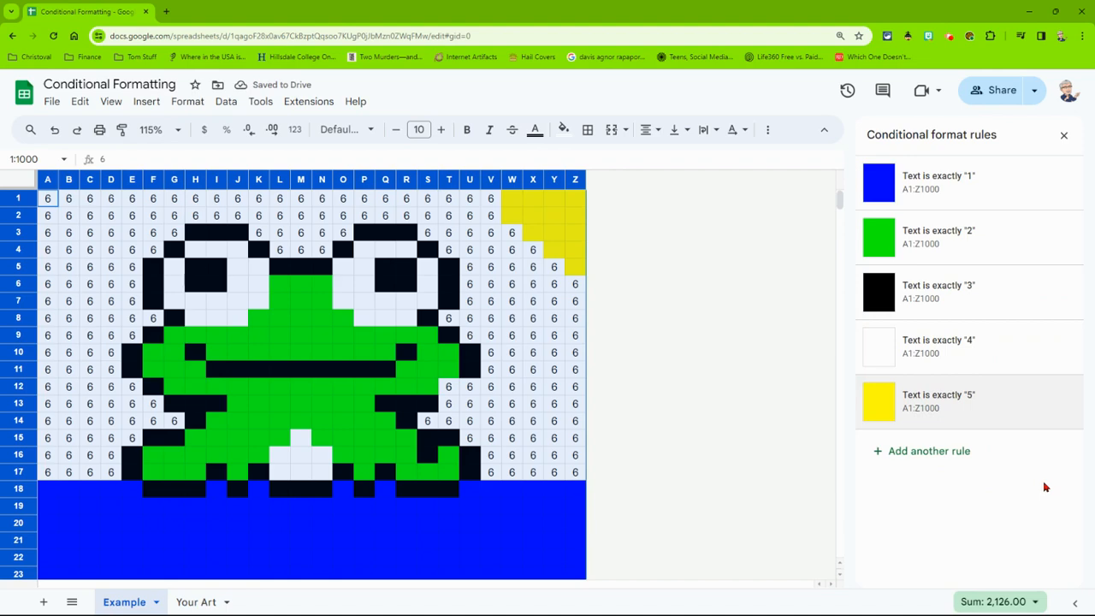
Add a sixth conditional format rule for A1:Z1000 with the condition Text is exactly 6
click(939, 451)
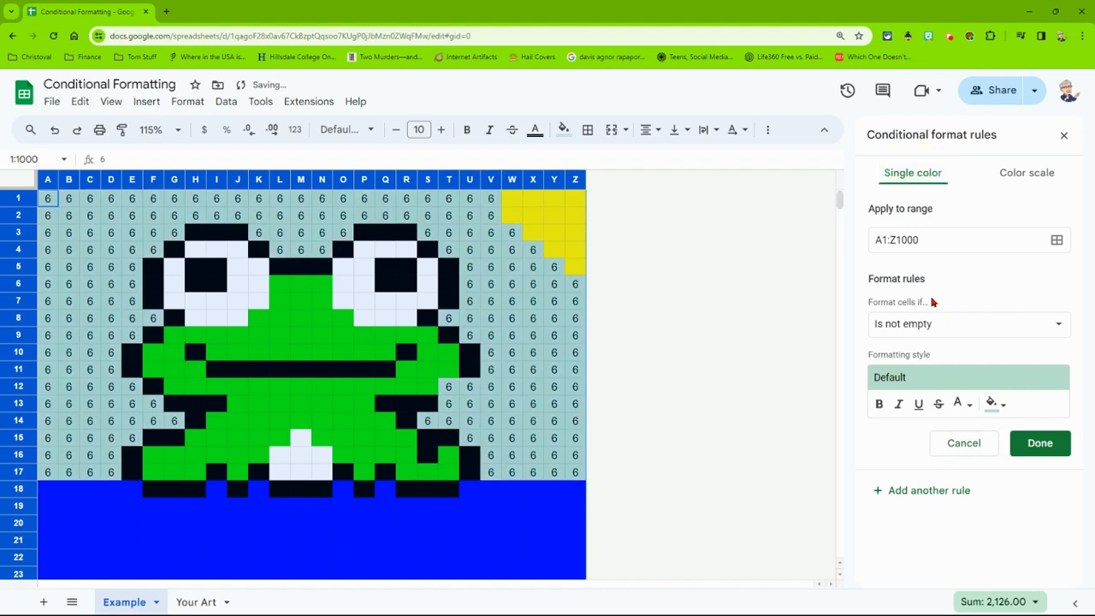
click(929, 322)
click(941, 438)
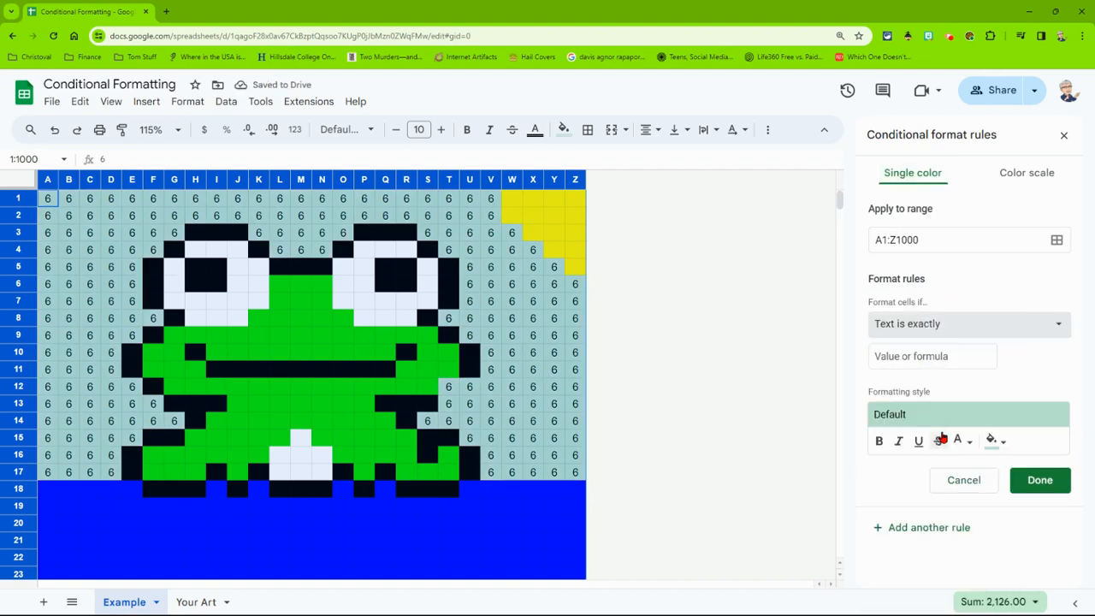
click(945, 356)
text(6)
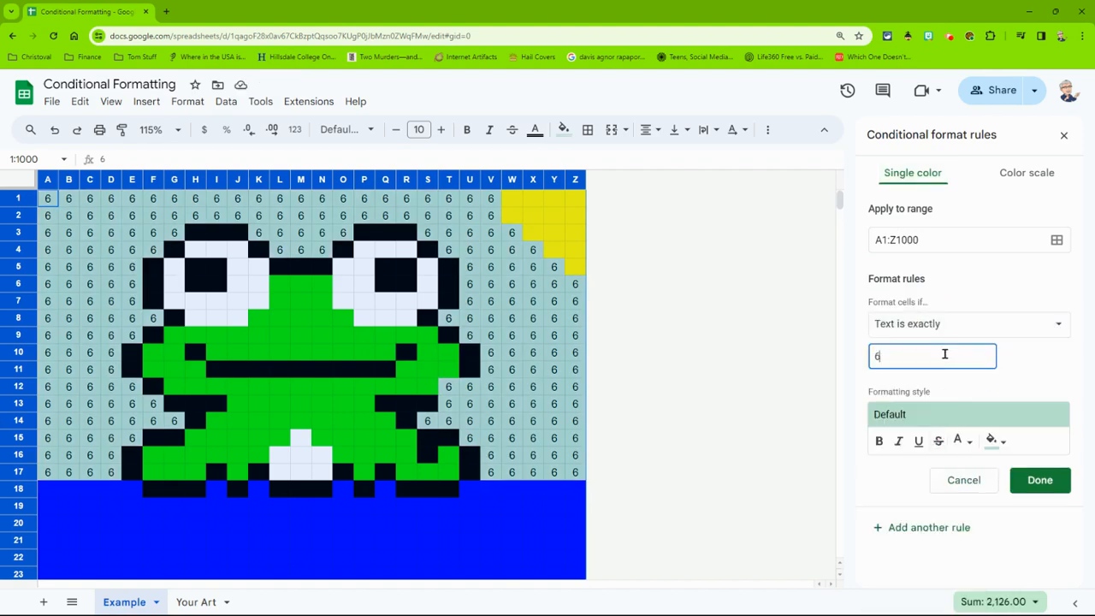
Give the rule for 6 a light blue fill and matching light blue text, and save it
click(991, 440)
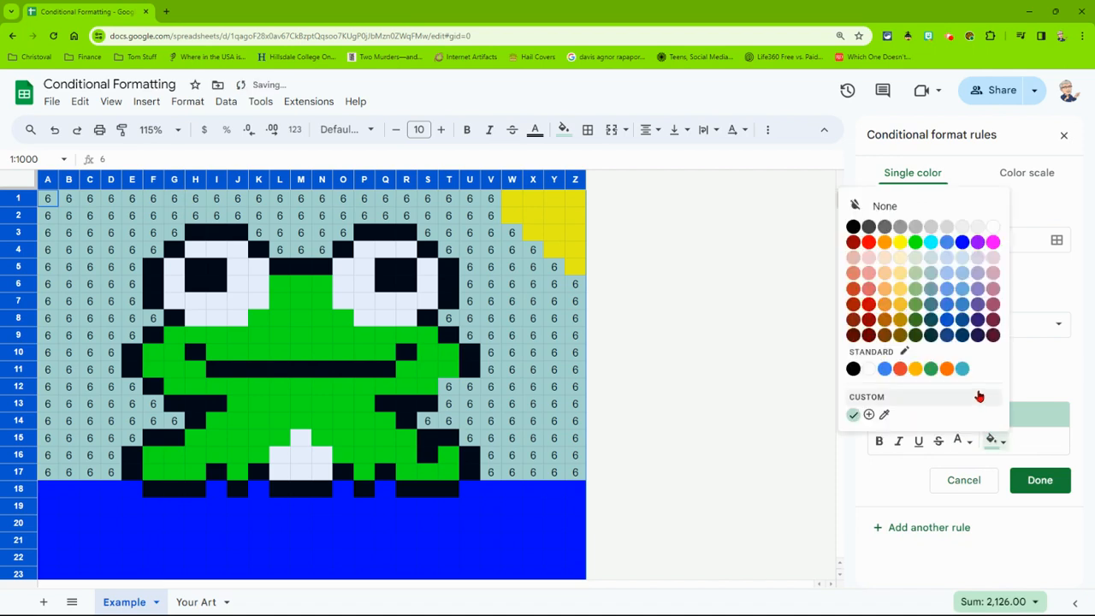
click(952, 262)
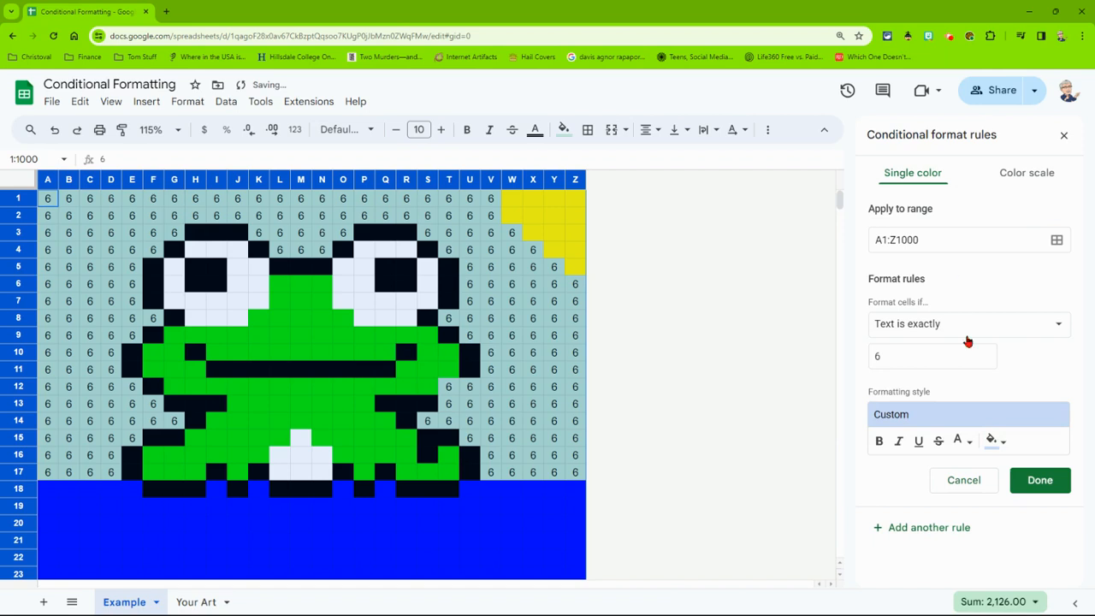
click(962, 442)
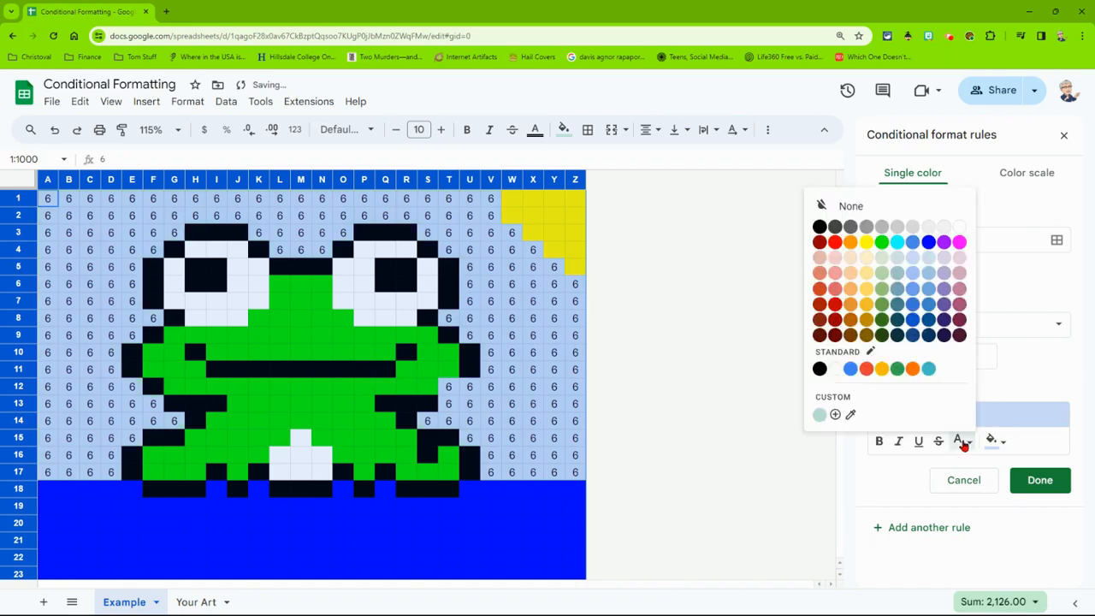
click(917, 263)
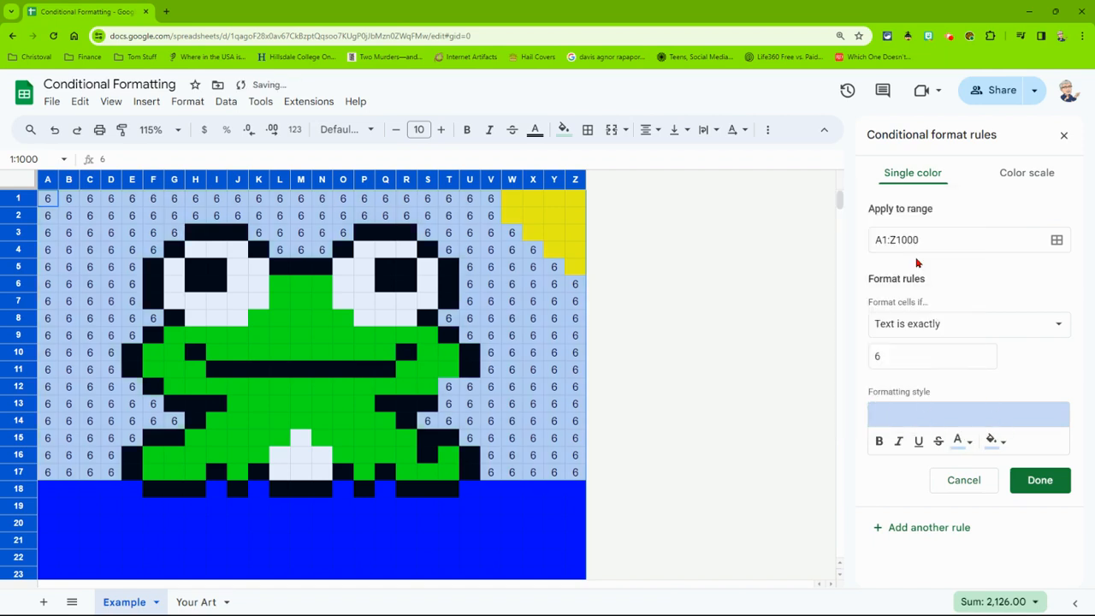
click(1046, 482)
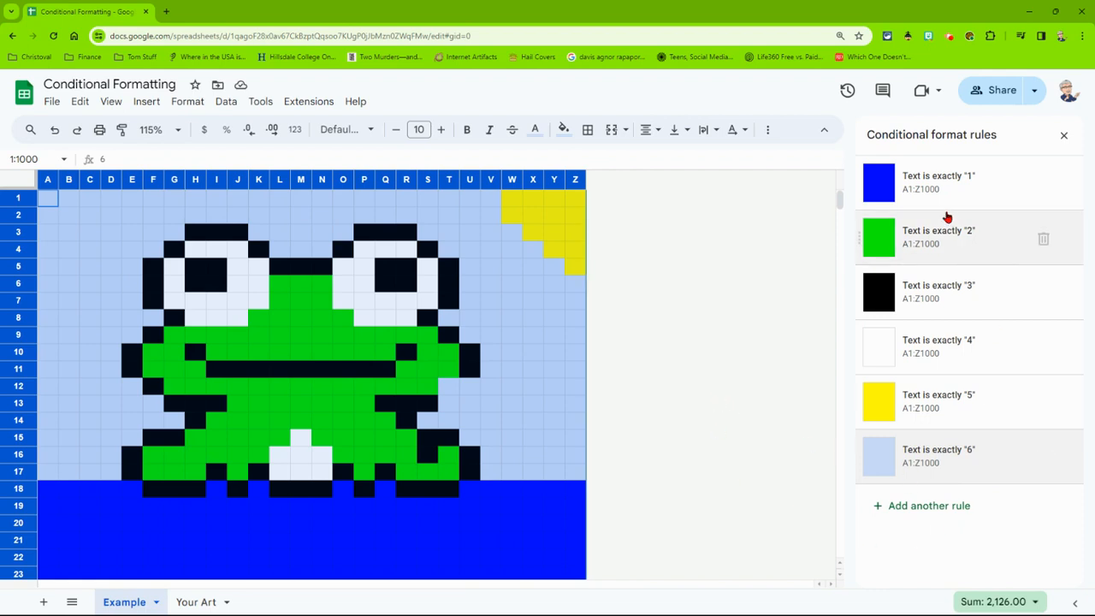
In the Your Art sheet, create a conditional format rule for A1:Z1000 with the condition Text is exactly 1
click(197, 603)
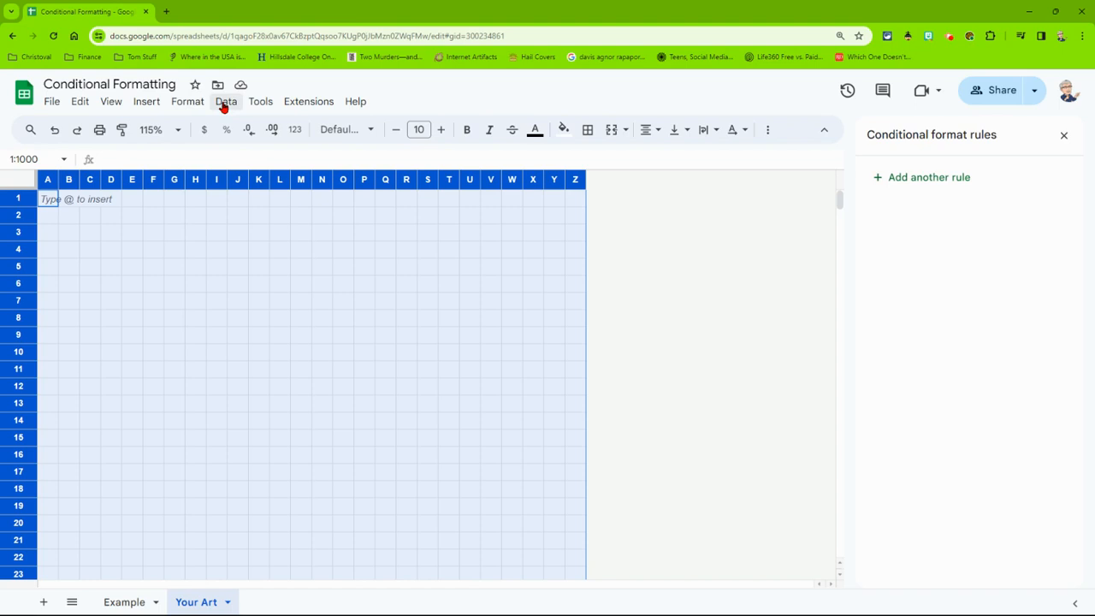
click(183, 104)
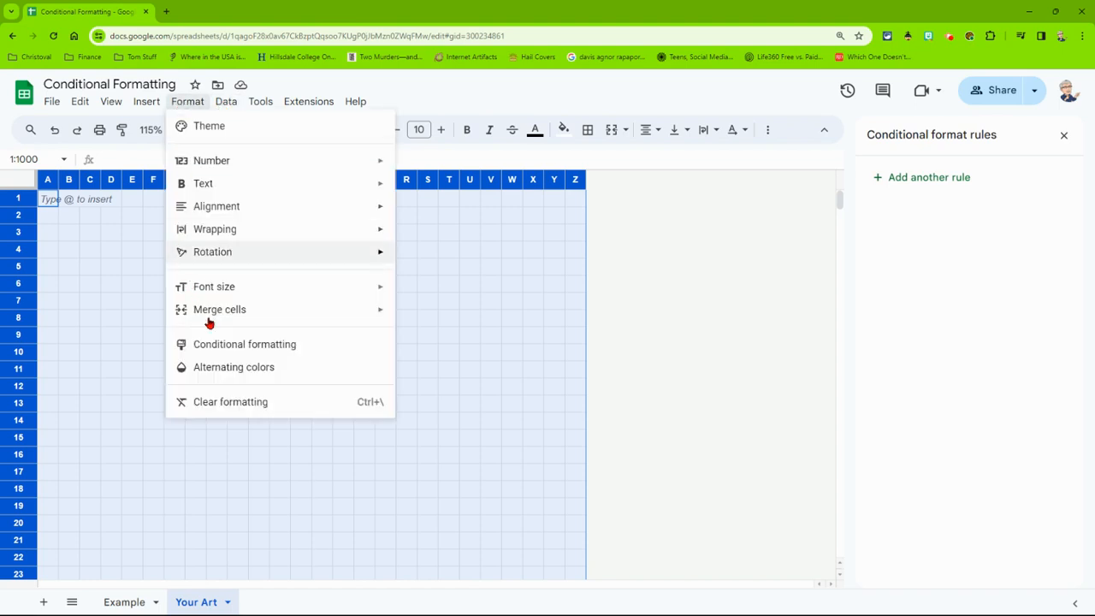
click(219, 344)
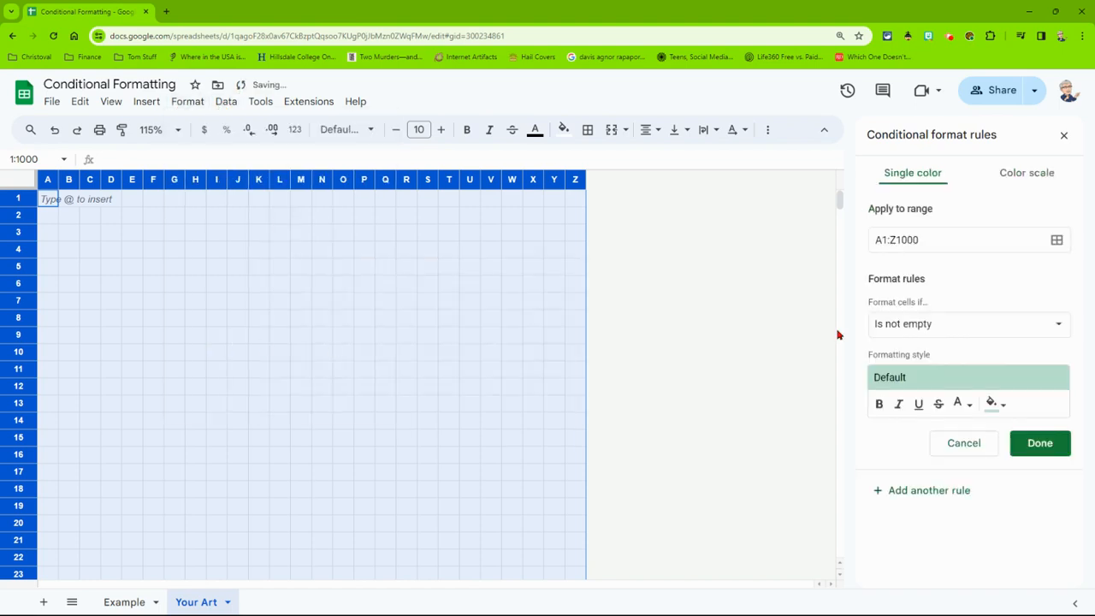
click(927, 330)
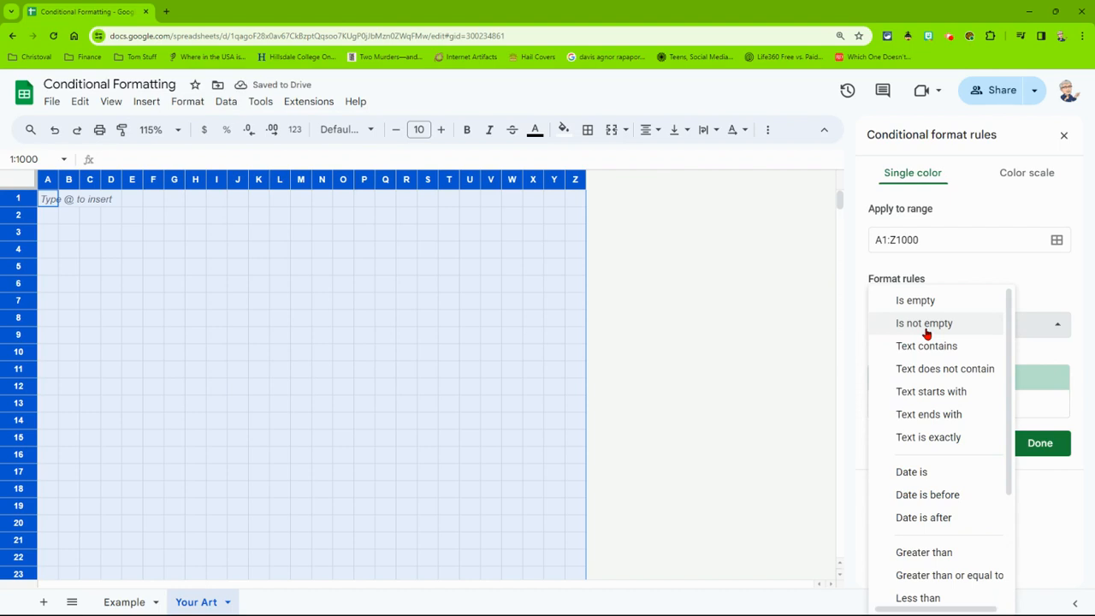
click(955, 438)
click(923, 358)
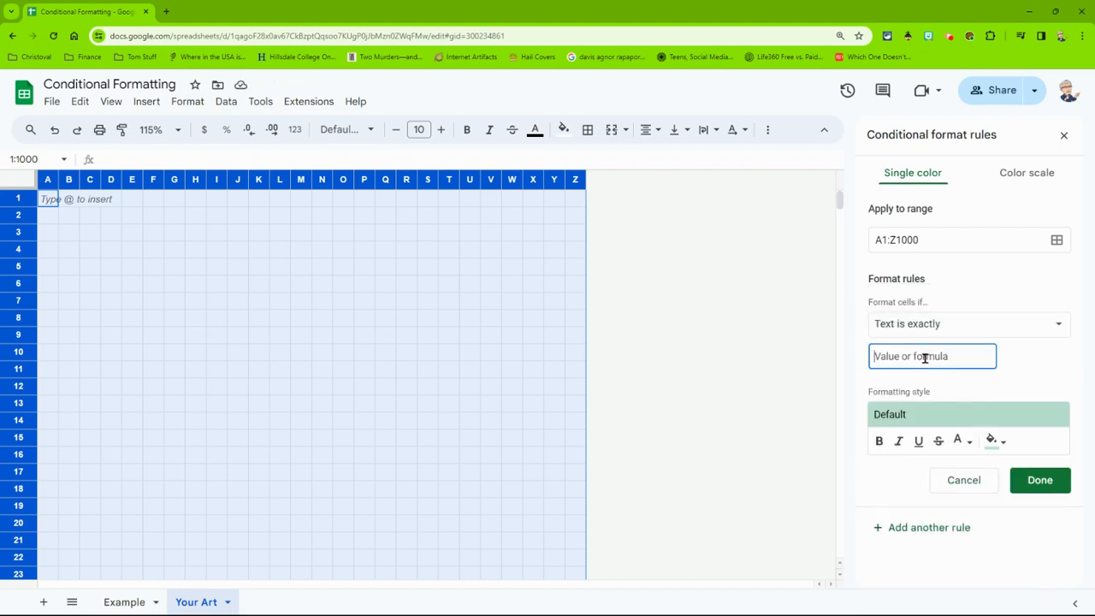
text(1)
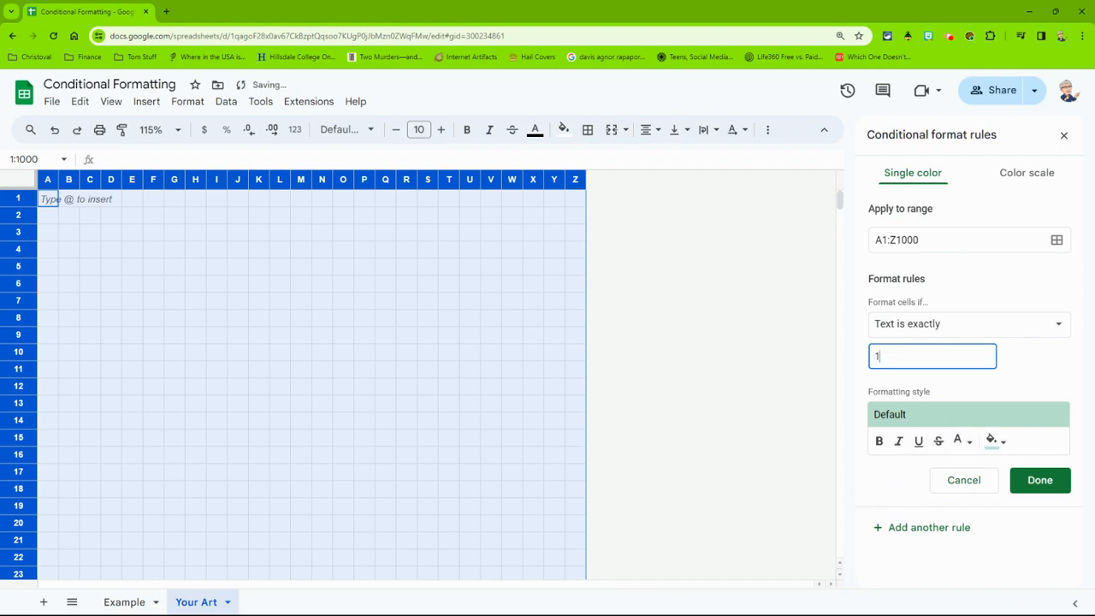
Give the Your Art rule for 1 an orange fill and matching orange text, and save it
click(1006, 443)
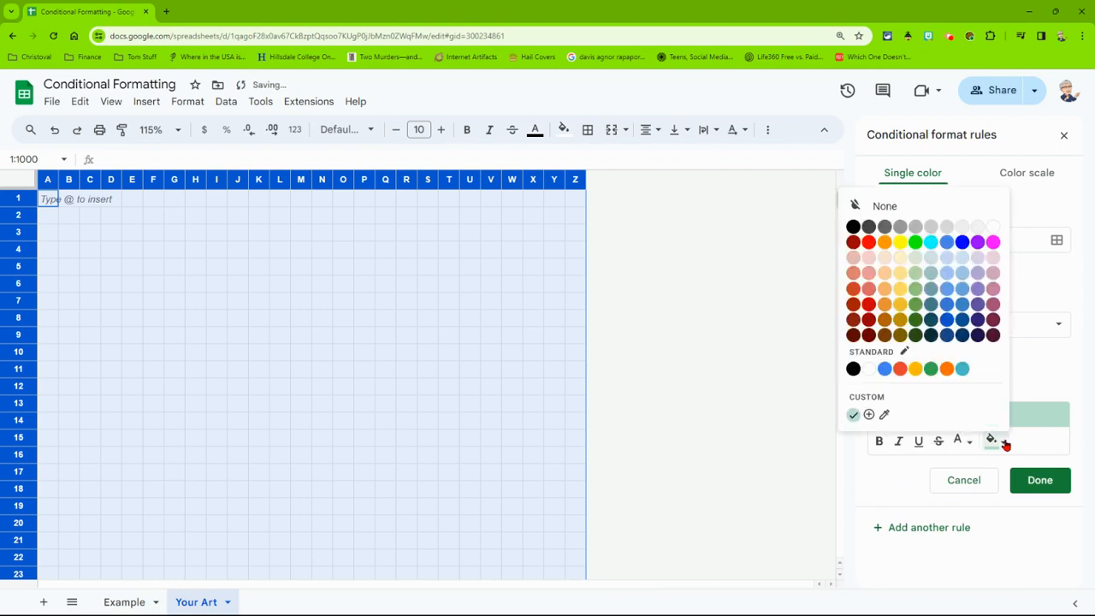
click(885, 243)
click(965, 442)
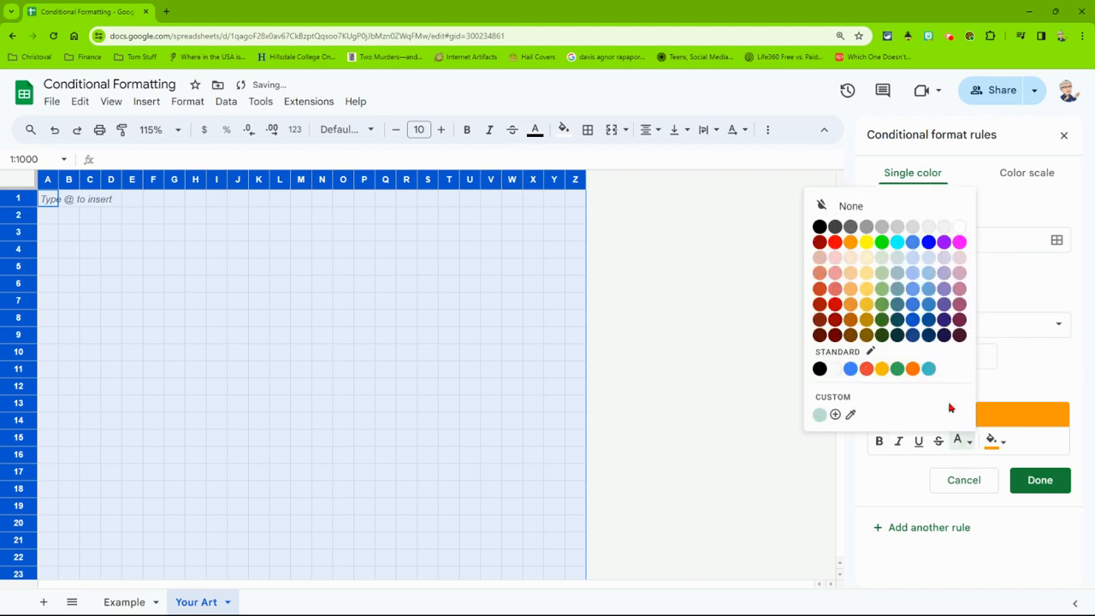
click(852, 243)
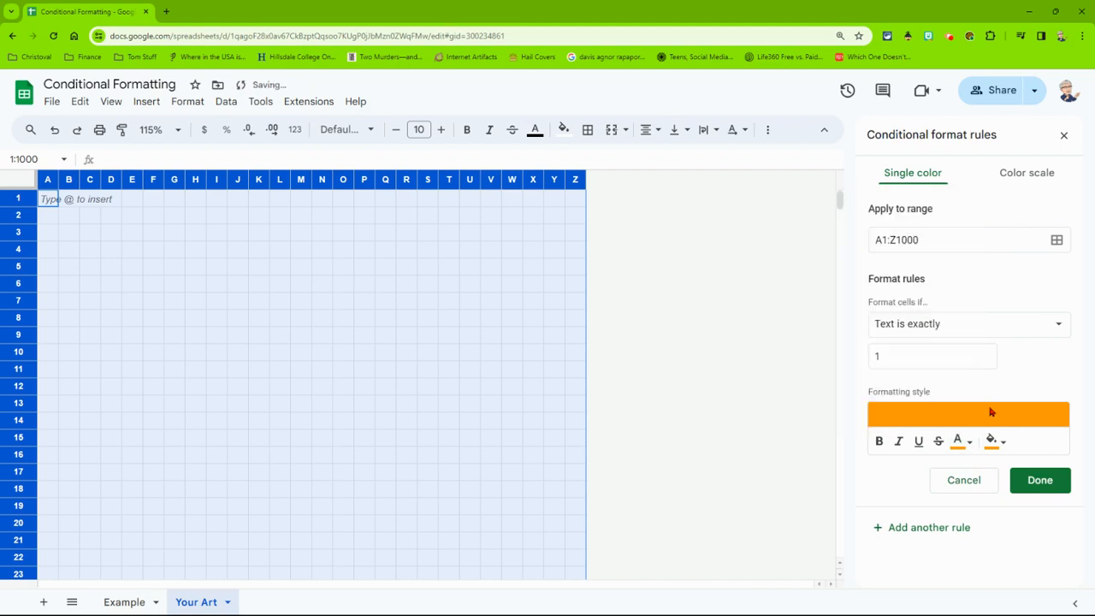
click(1019, 479)
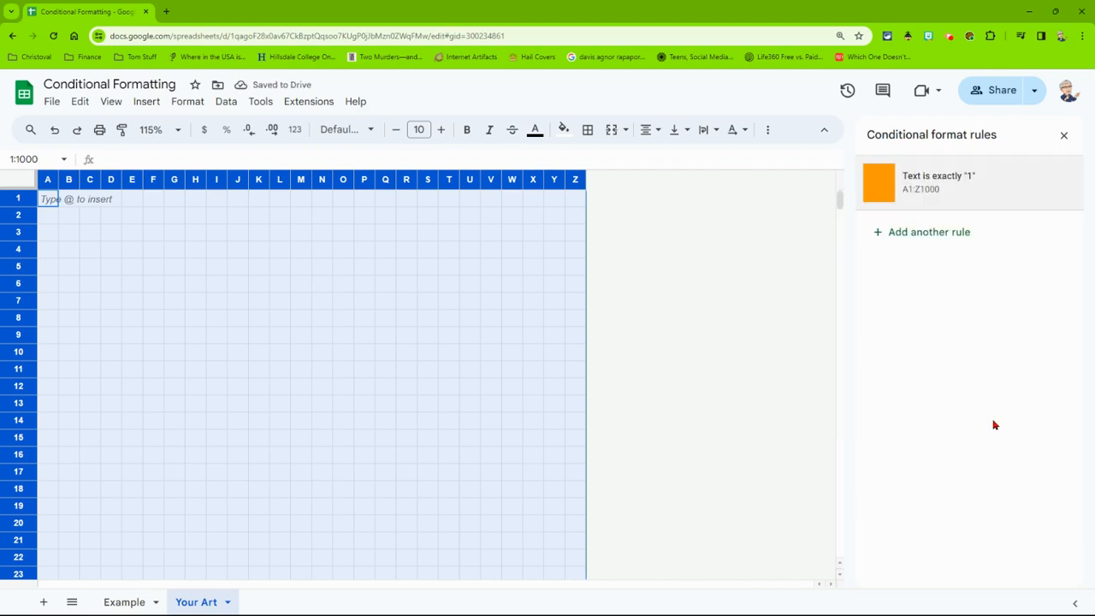
Add a second conditional format rule for A1:Z1000 in Your Art with the condition Text is exactly 2
click(896, 240)
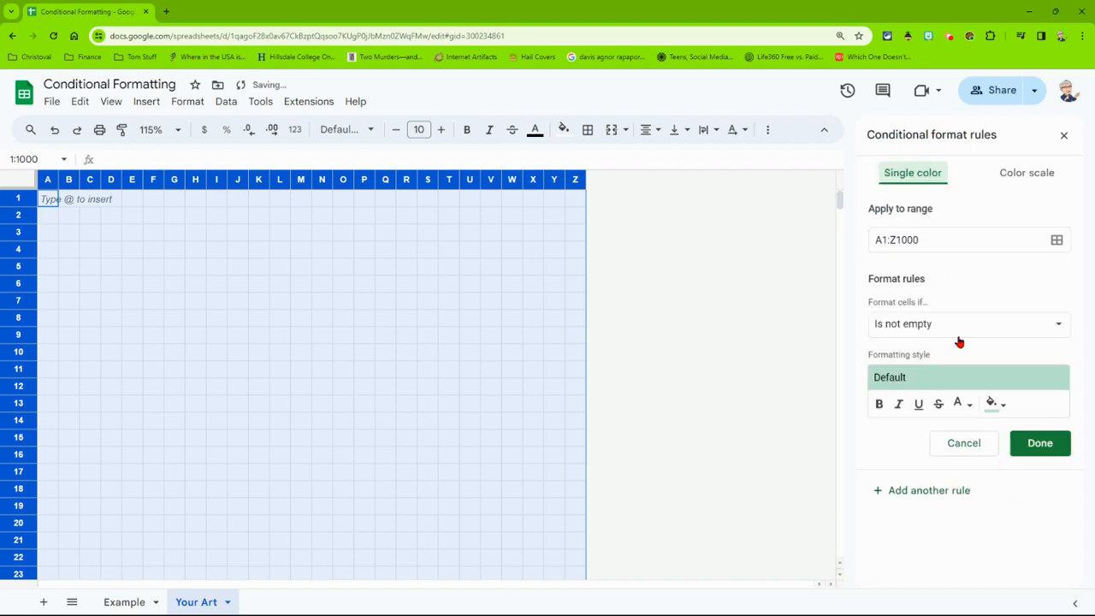
click(919, 325)
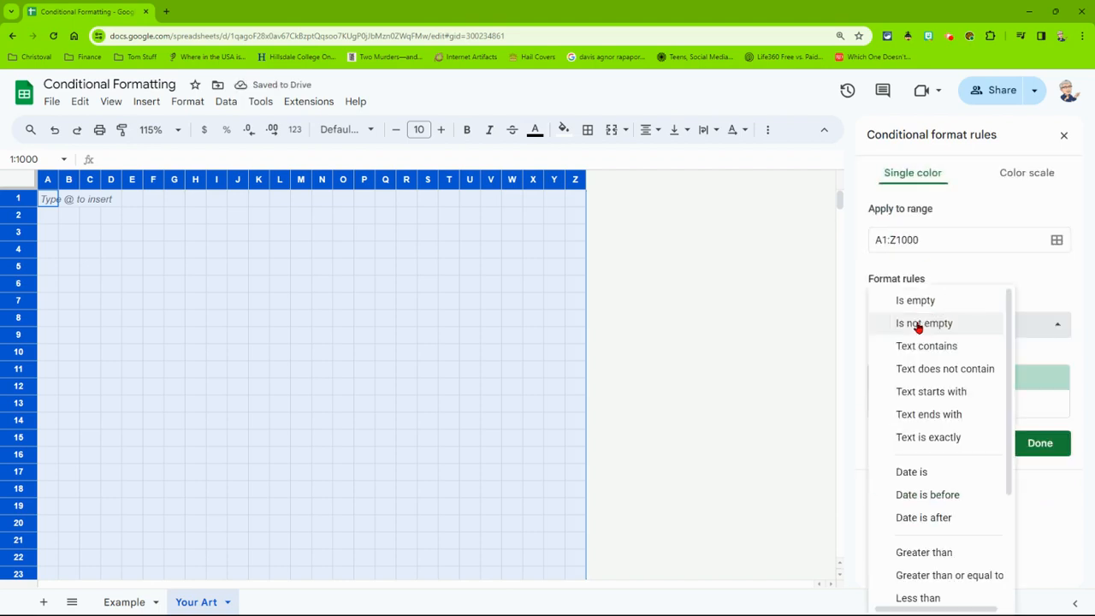
click(923, 438)
click(931, 358)
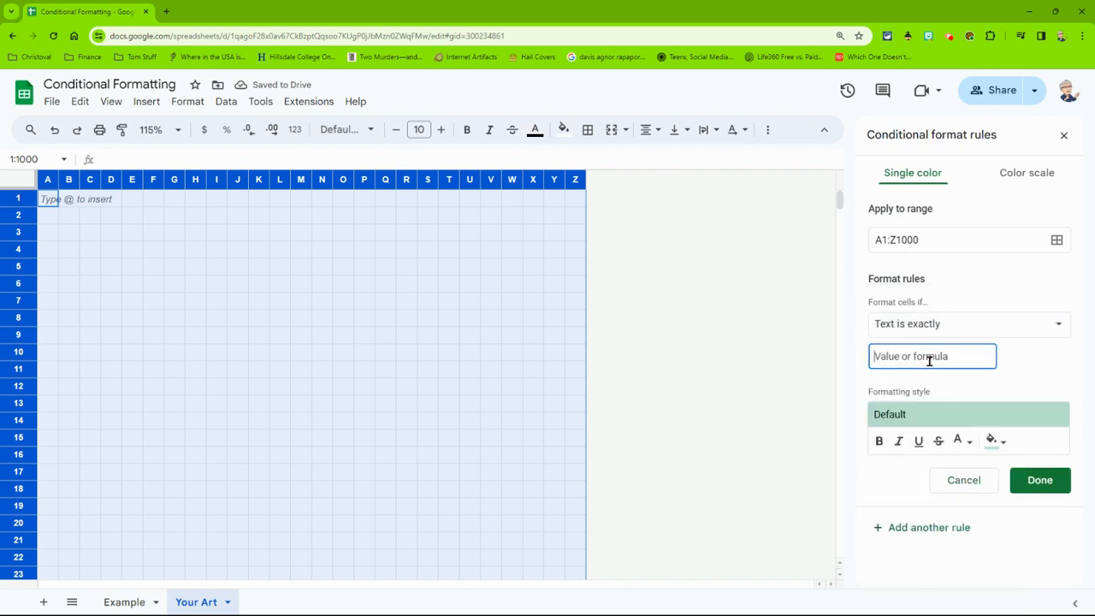
text(2)
Give the Your Art rule for 2 a black fill and matching black text, and save it
click(998, 443)
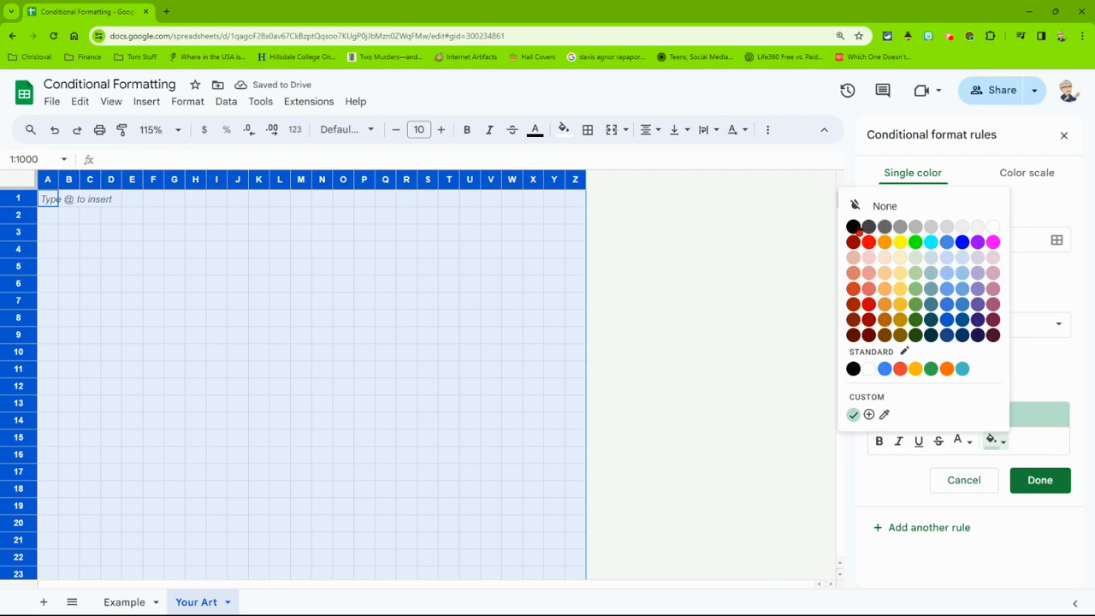
click(855, 227)
click(968, 442)
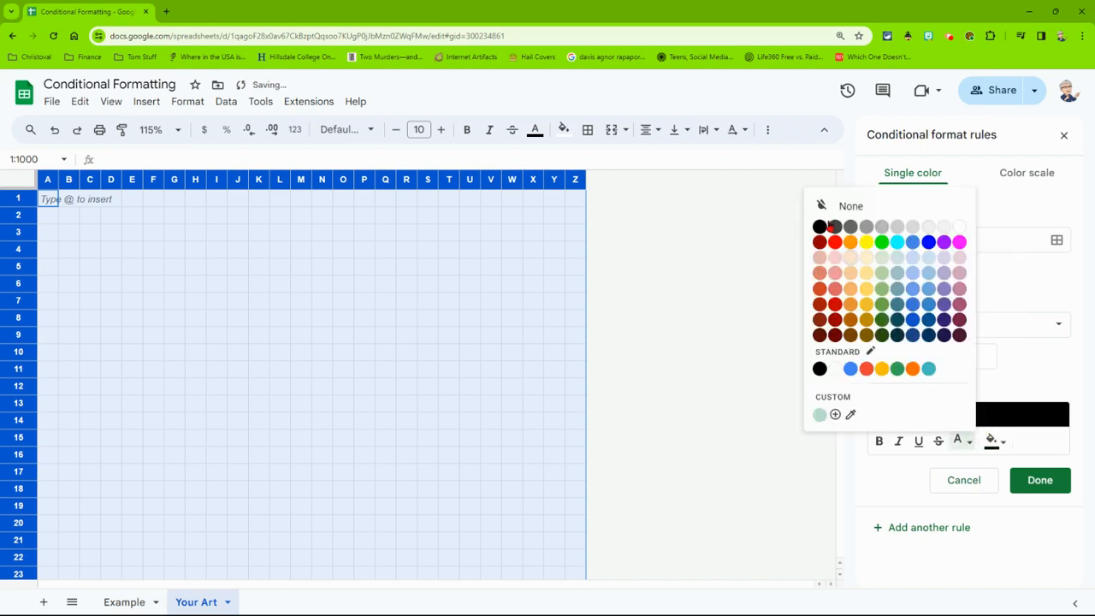
click(821, 228)
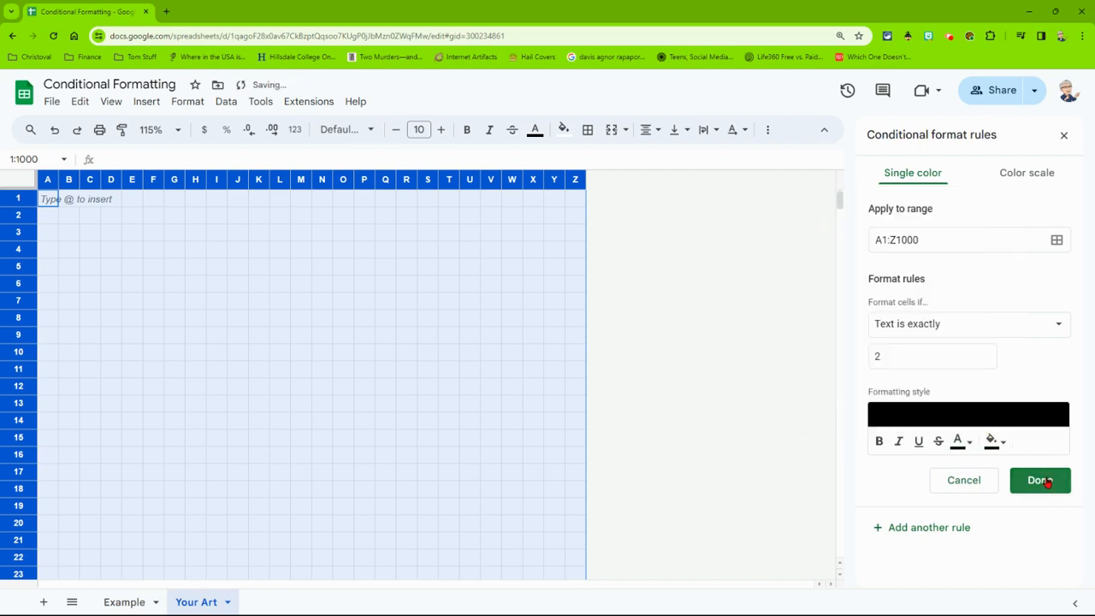
click(1034, 480)
Add a third conditional format rule for A1:Z1000 in Your Art with the condition Text is exactly 3
click(927, 290)
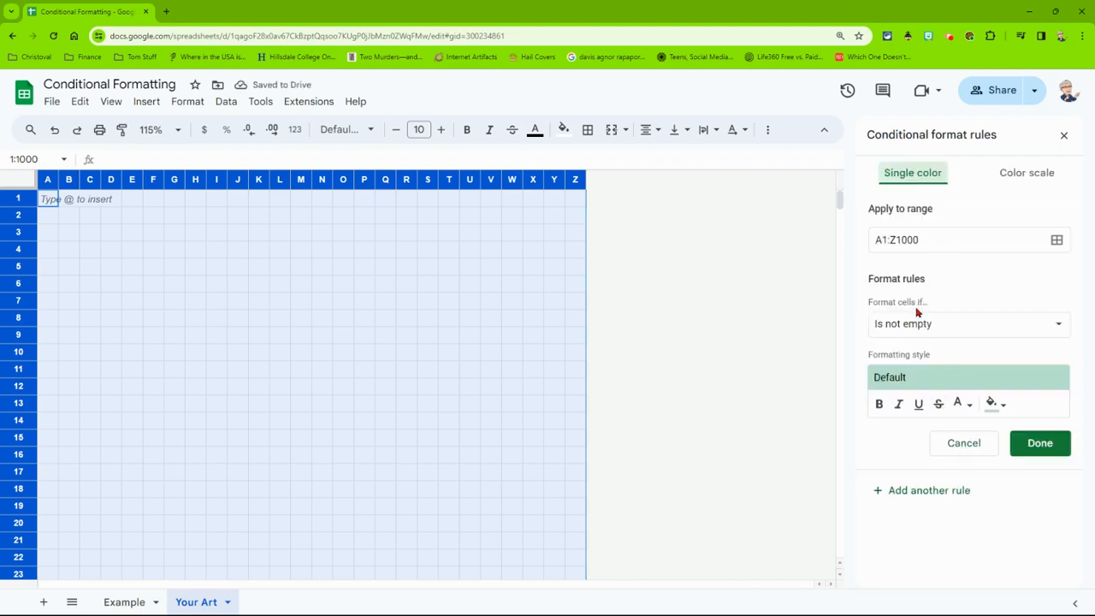
click(921, 330)
click(939, 440)
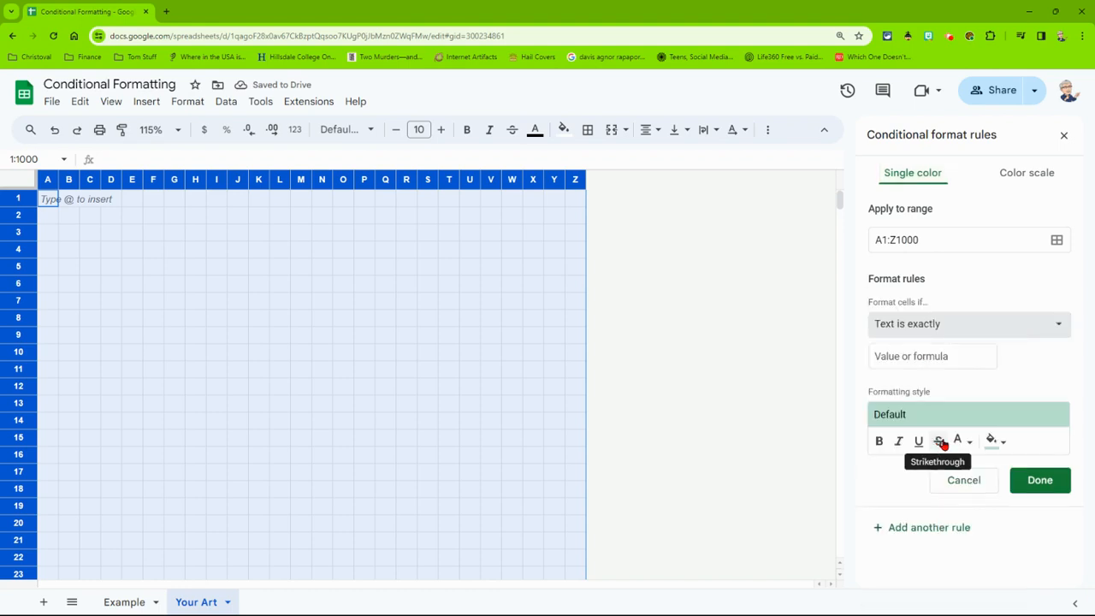
click(922, 360)
text(8)
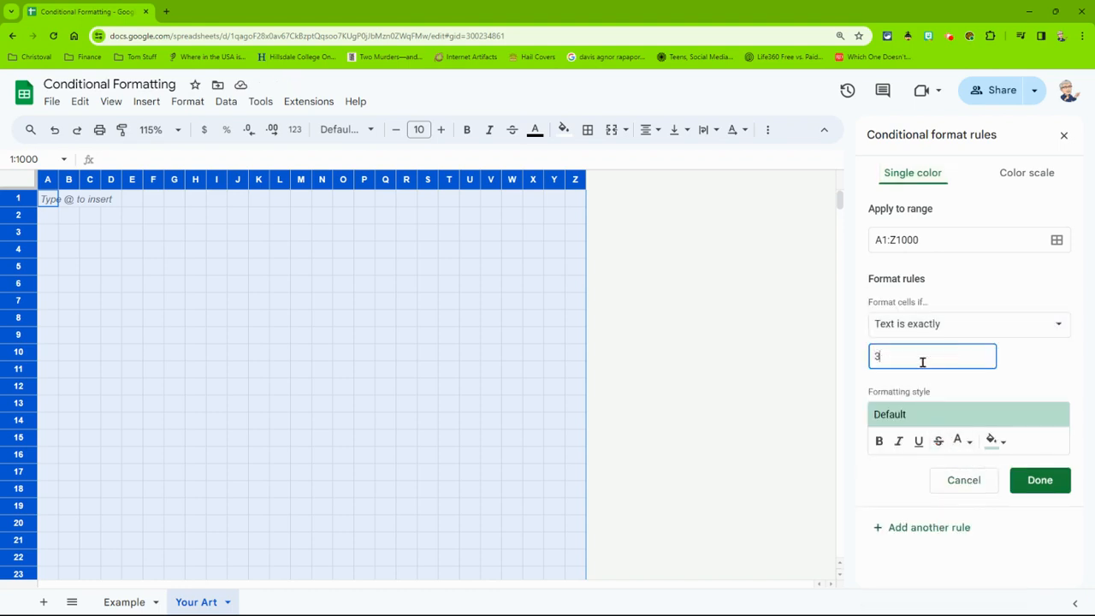
Give the Your Art rule for 3 a cyan fill and matching cyan text, and save it
click(991, 441)
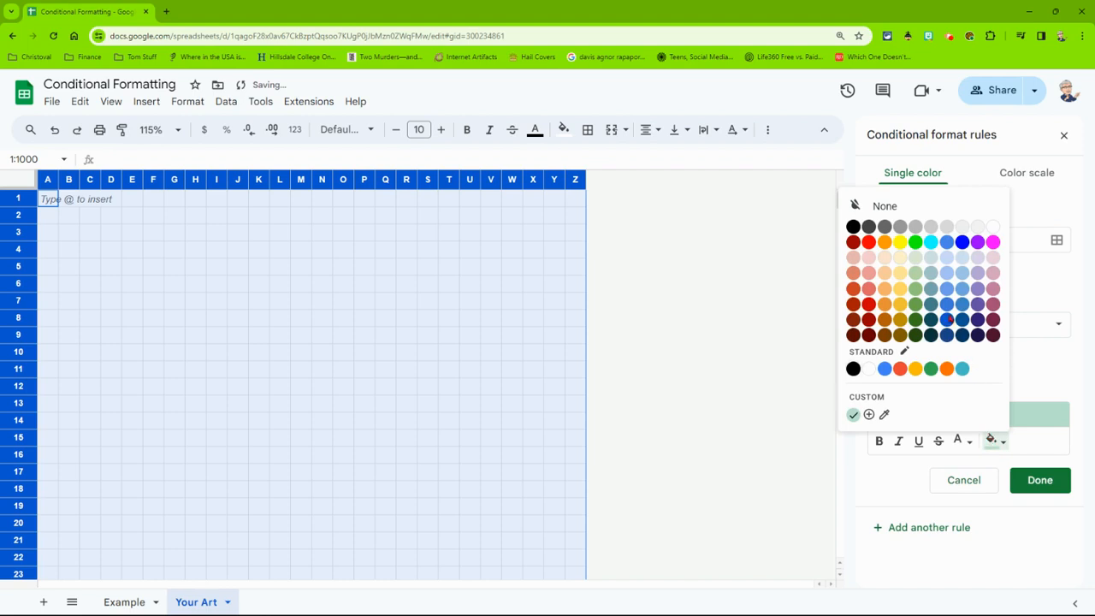
click(931, 242)
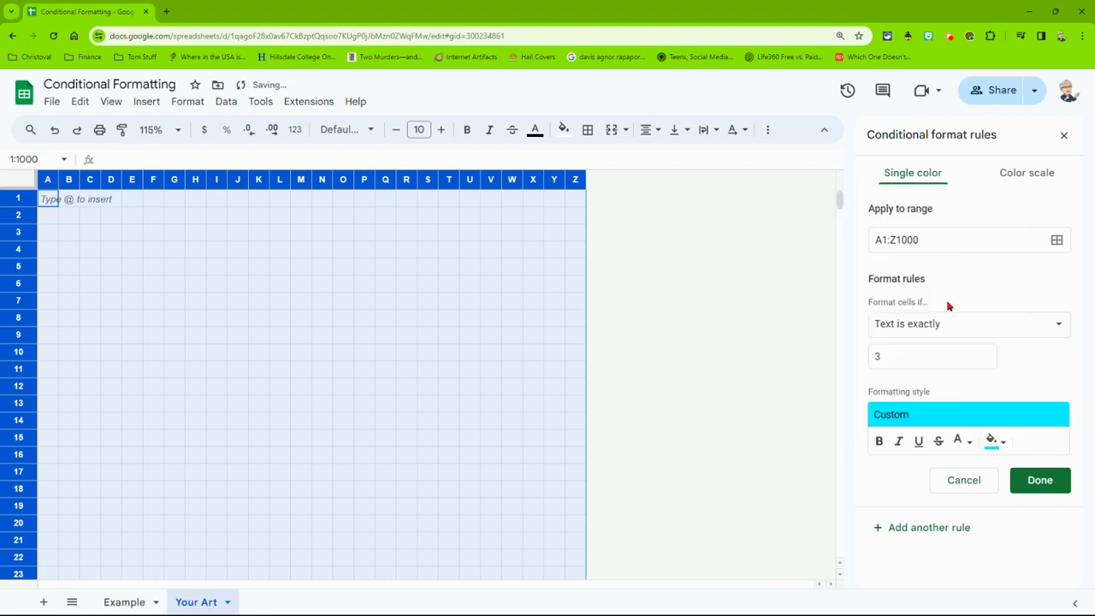
click(970, 445)
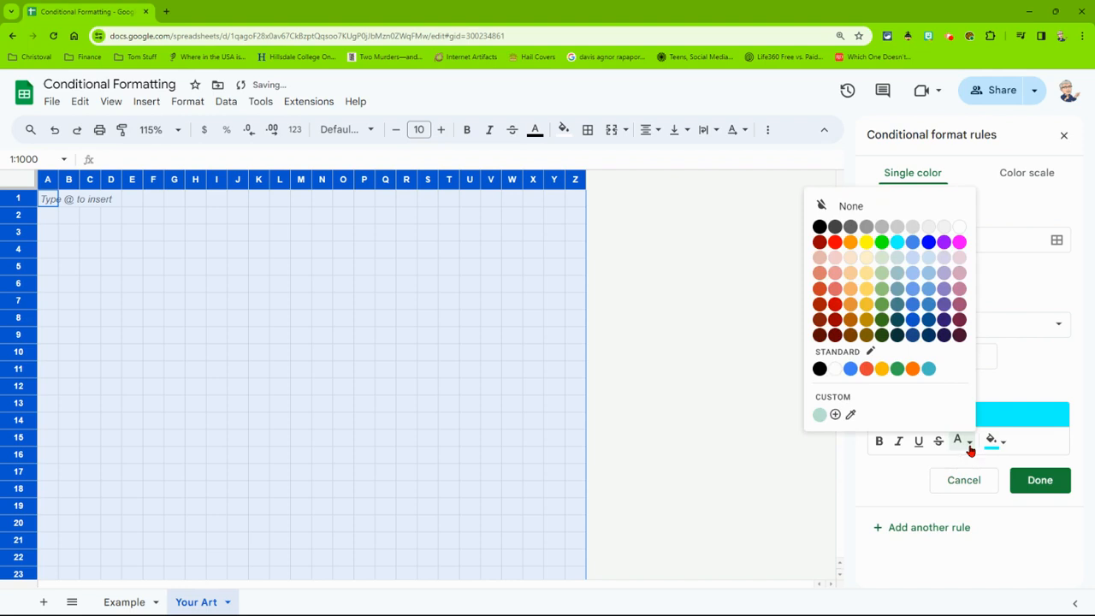
click(898, 243)
click(1038, 480)
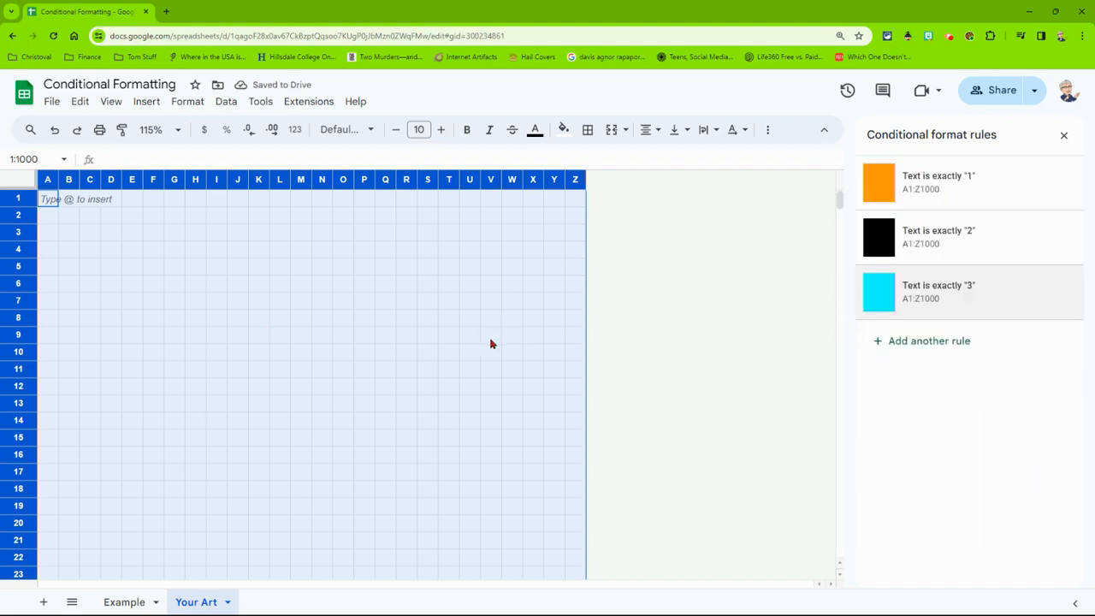
Enter 2 in cell L7 and in every cell of M7:M14 to start a black block
click(280, 305)
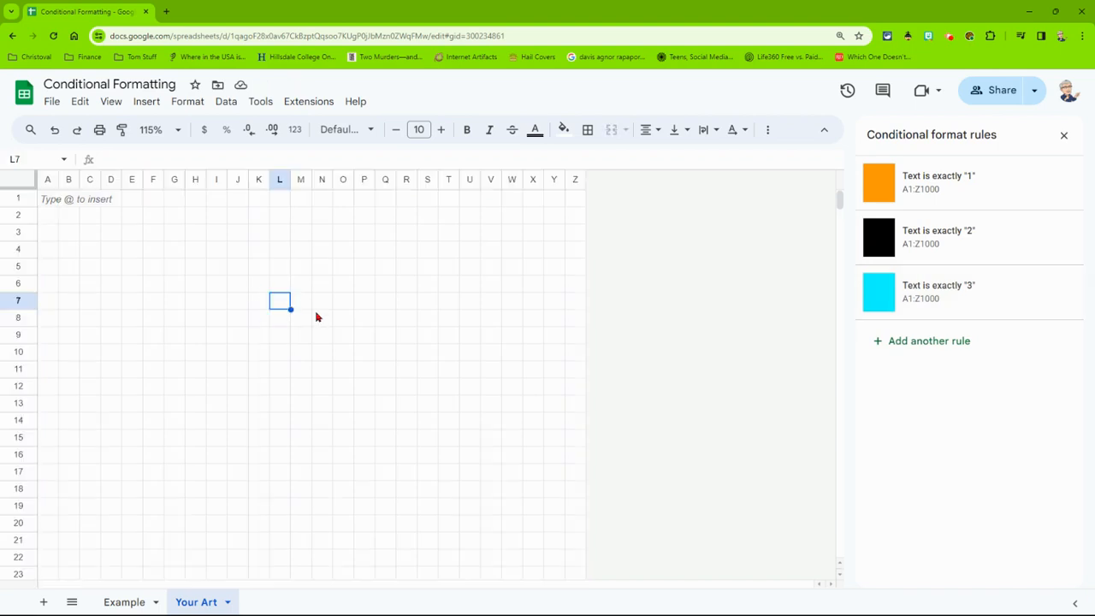
text(2)
key(Tab)
text(2)
key(Down)
text(2)
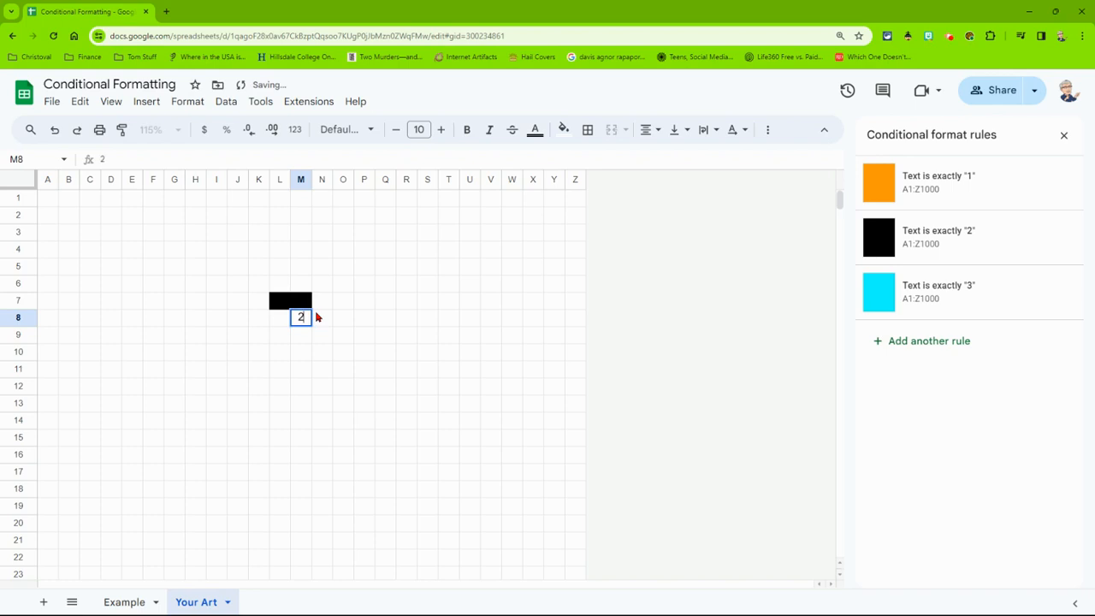
key(Down)
text(2)
key(Down)
text(2)
key(Down)
text(2)
key(Down)
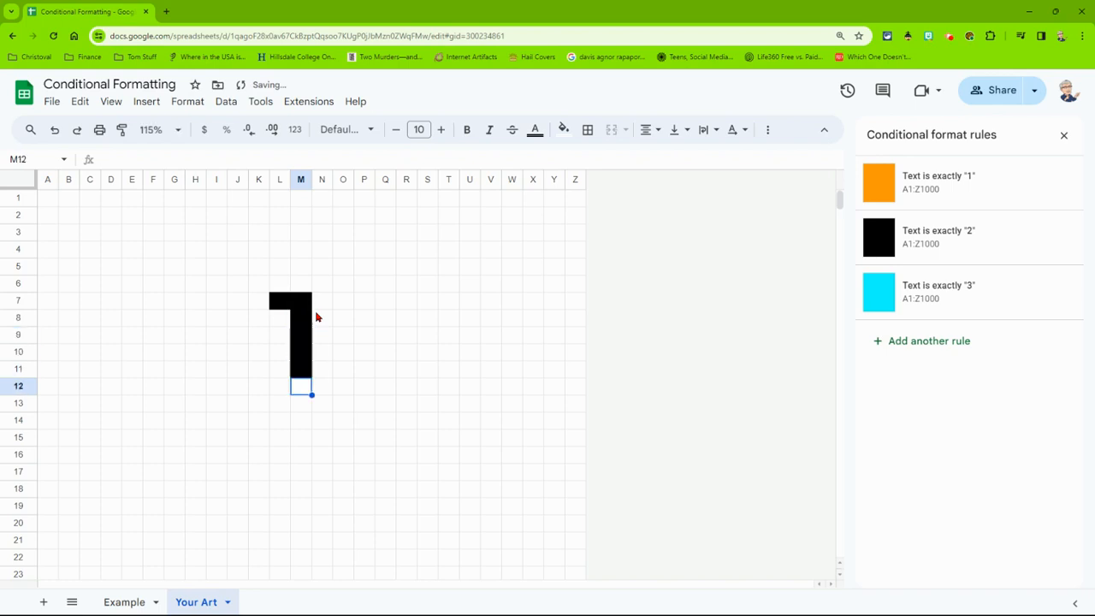
text(2)
key(Down)
text(2)
key(Down)
text(2)
Fill L8:L14 with 2 to complete the two-column black block
key(Left)
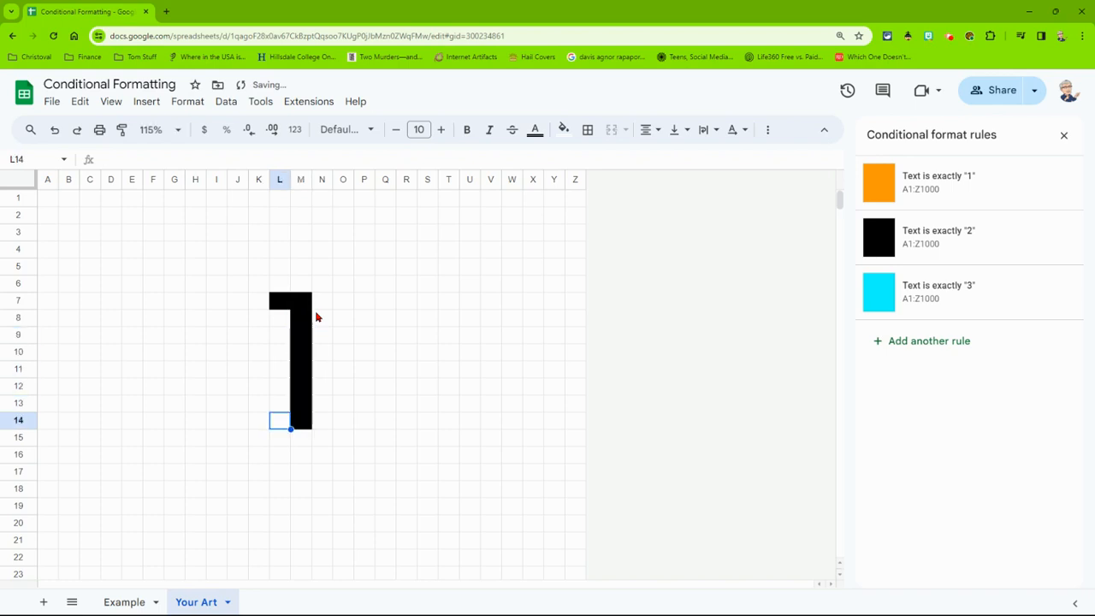
text(2)
key(Up)
text(2)
key(Up)
text(2)
key(Up)
text(2)
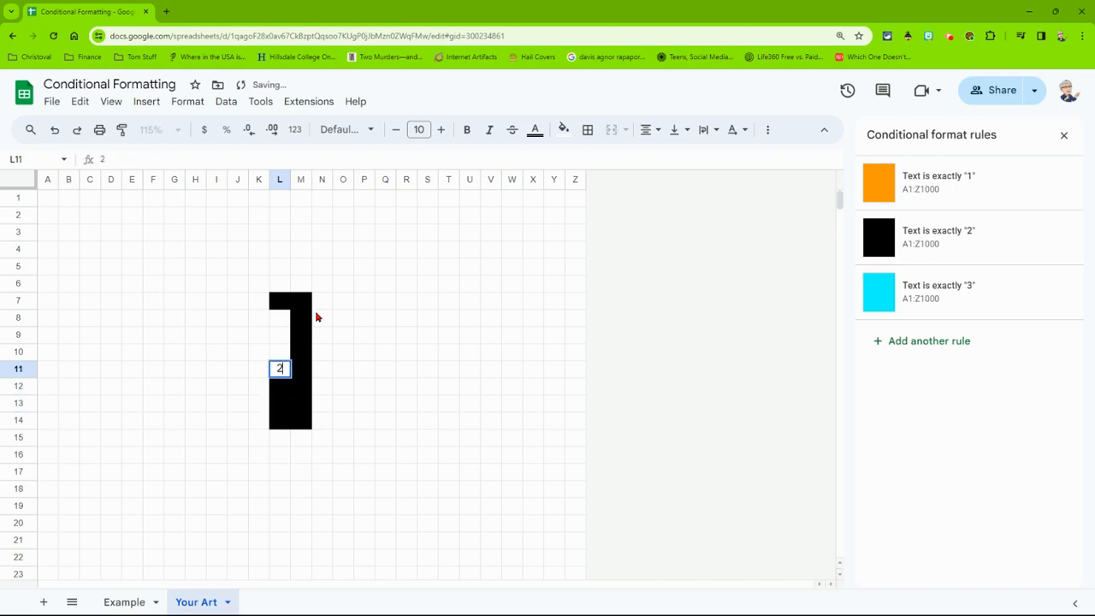
key(Up)
text(2)
key(Up)
text(2)
key(Up)
text(2)
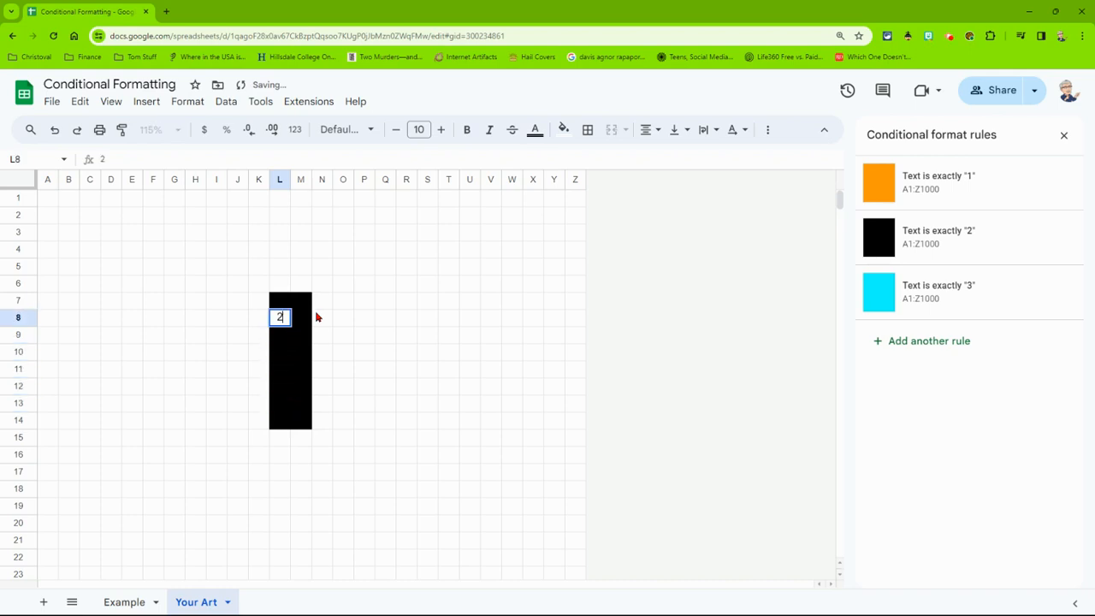
key(Return)
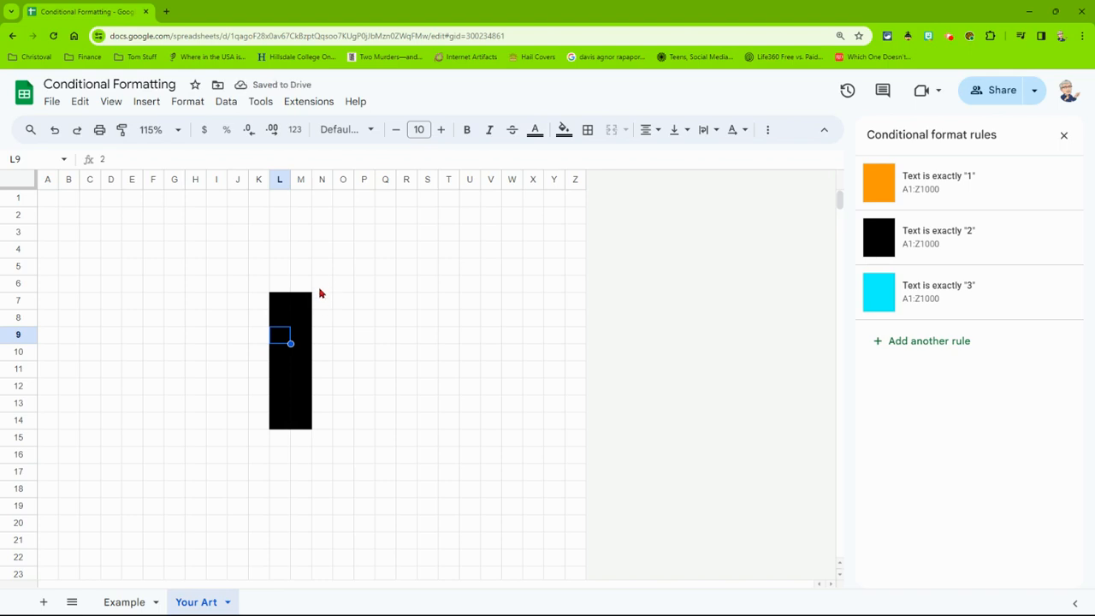
Enter 1 in each cell of N6:N15 to draw an orange column beside the black block
click(321, 291)
text(1)
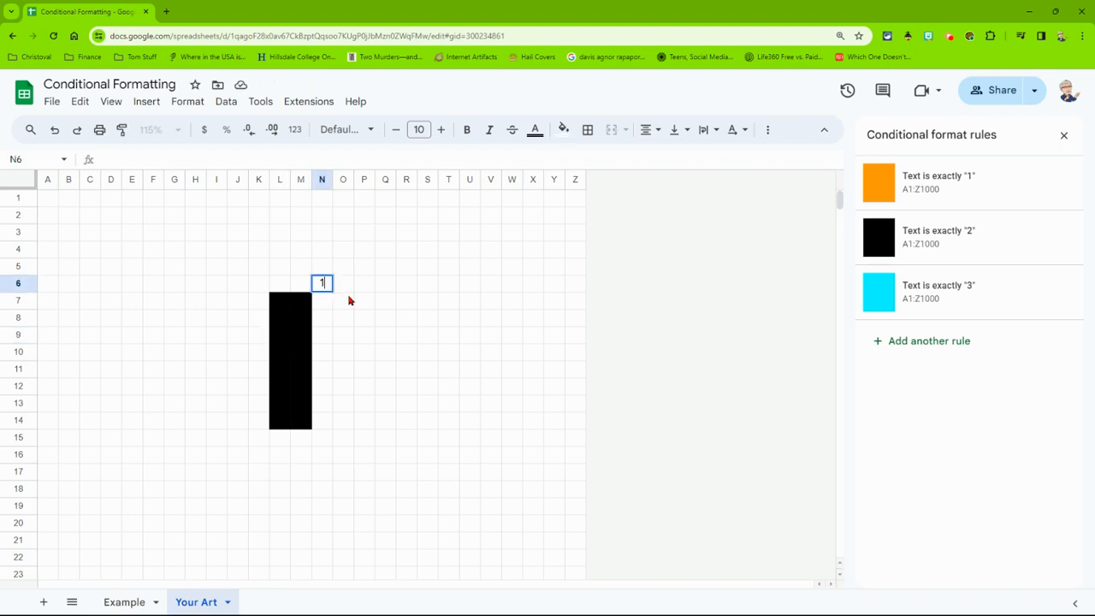
key(Return)
text(1)
key(Return)
text(1 1 1 1 1 1 )
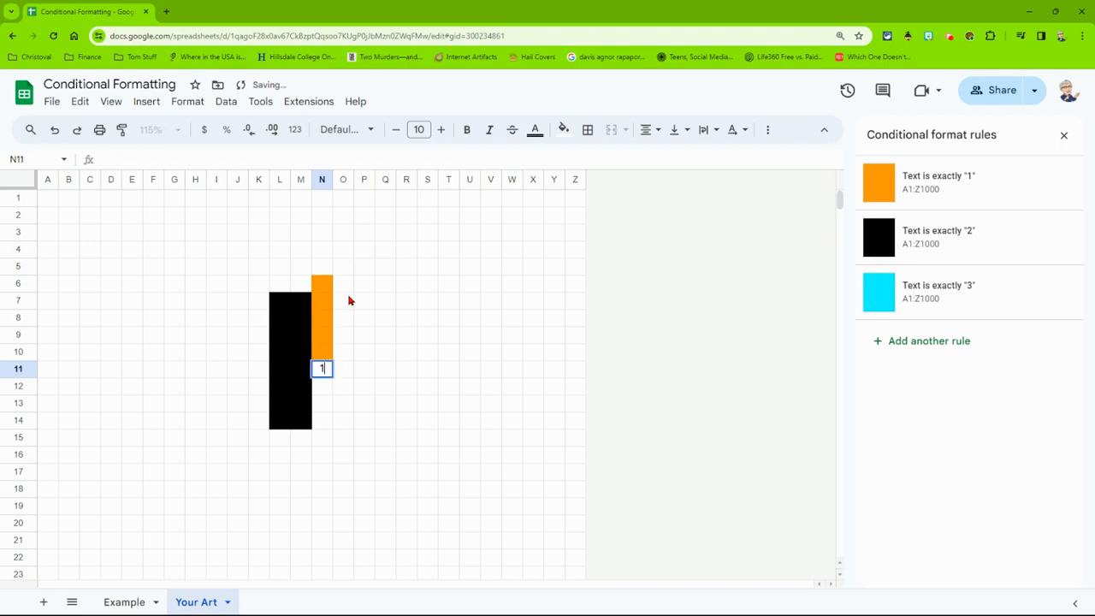
text(1)
key(Return)
text(1)
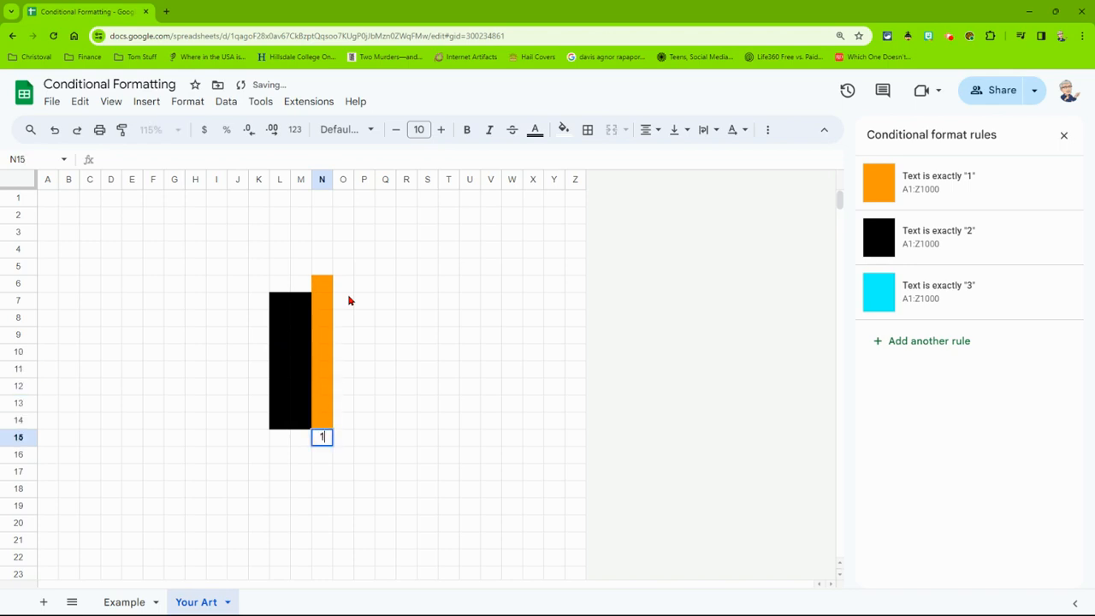
Enter 1 in each cell of O5:O16 to add a second, taller orange column
key(Right)
key(Down)
text(1)
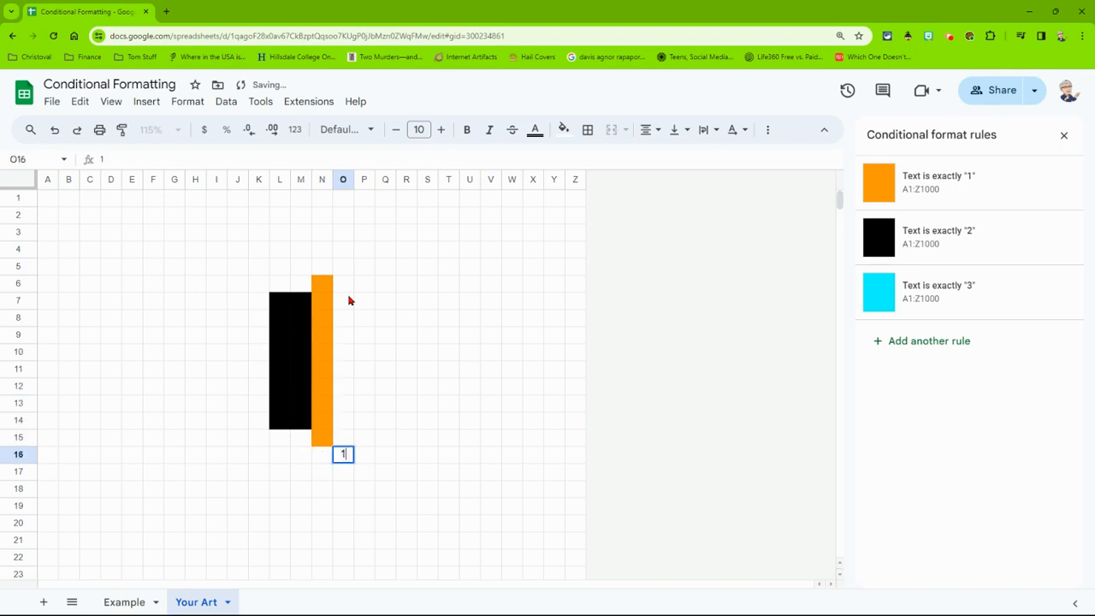
key(Up)
text(1)
key(Up)
text(1)
key(Up)
key(Up)
text(1)
key(Up)
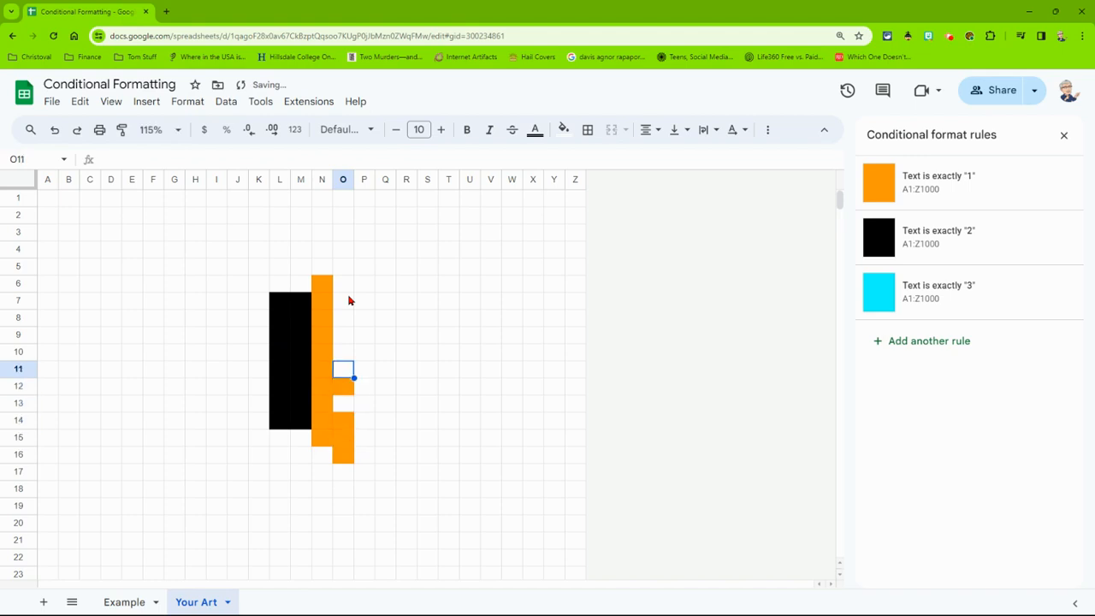
key(Down)
key(Down)
text(1)
key(Up)
key(Up)
key(Up)
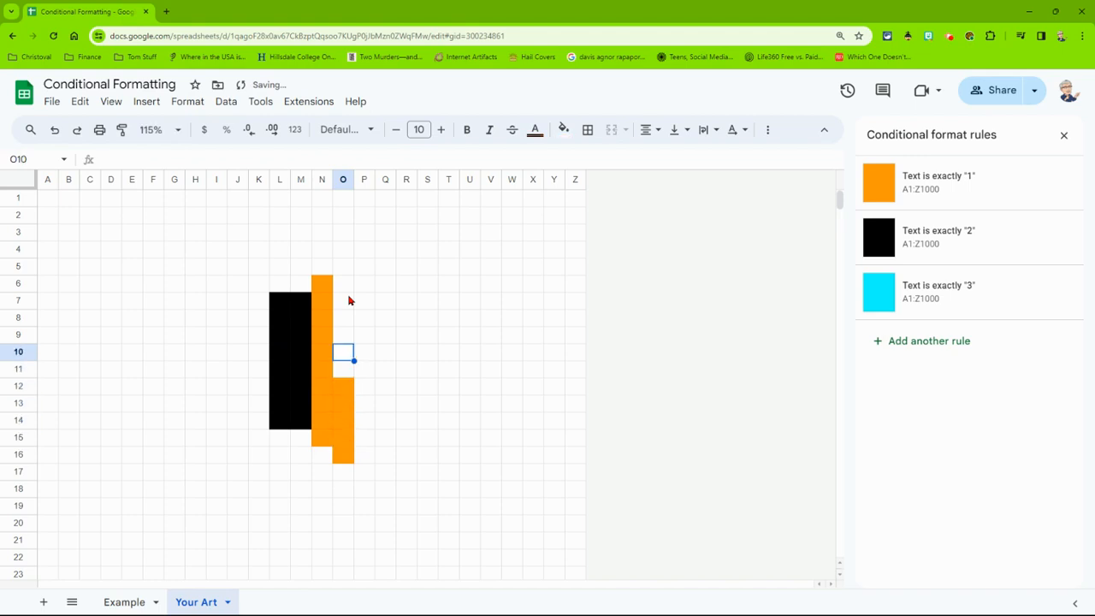
key(Down)
text(1)
key(Up)
text(1)
key(Up)
text(1)
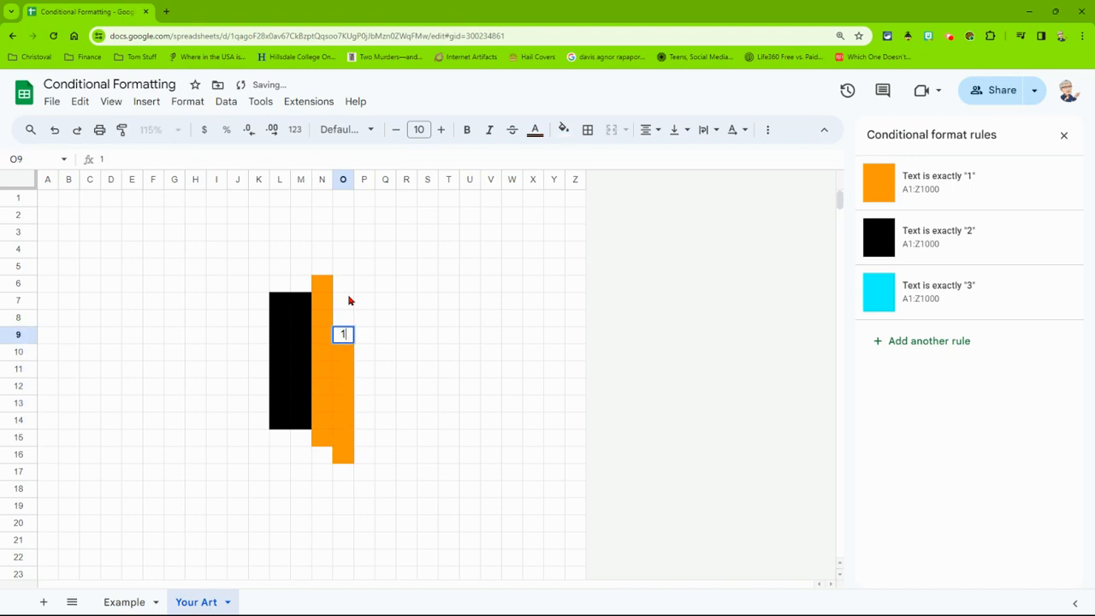
key(Up)
text(1)
key(Up)
text(1)
key(Up)
text(1)
key(Up)
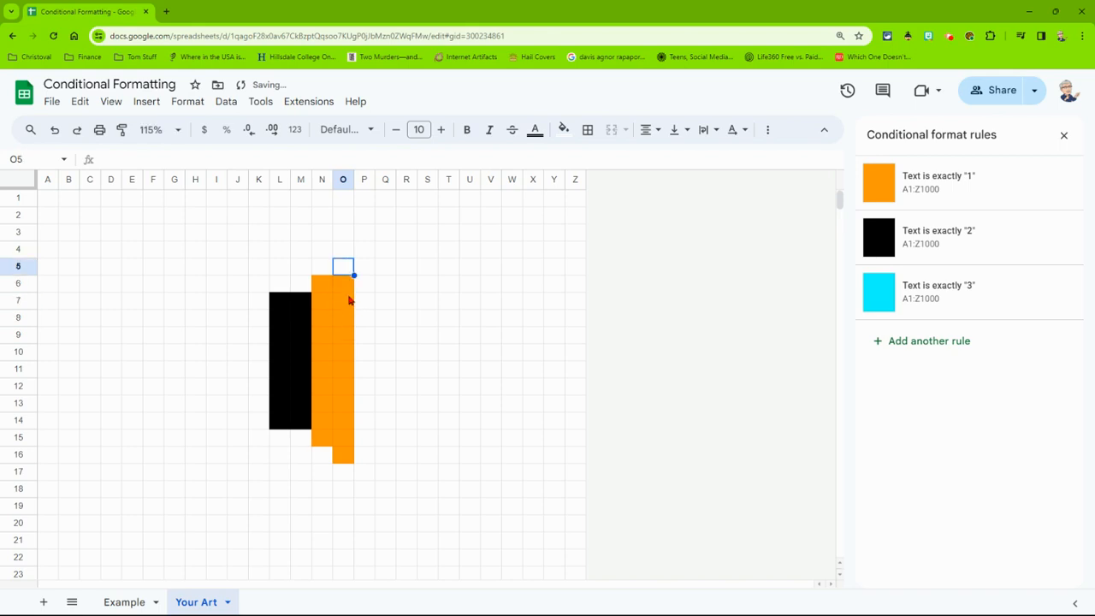
text(1)
Enter 1 in each cell of P4:P16 to add a third orange column
key(Right)
key(Up)
text(1)
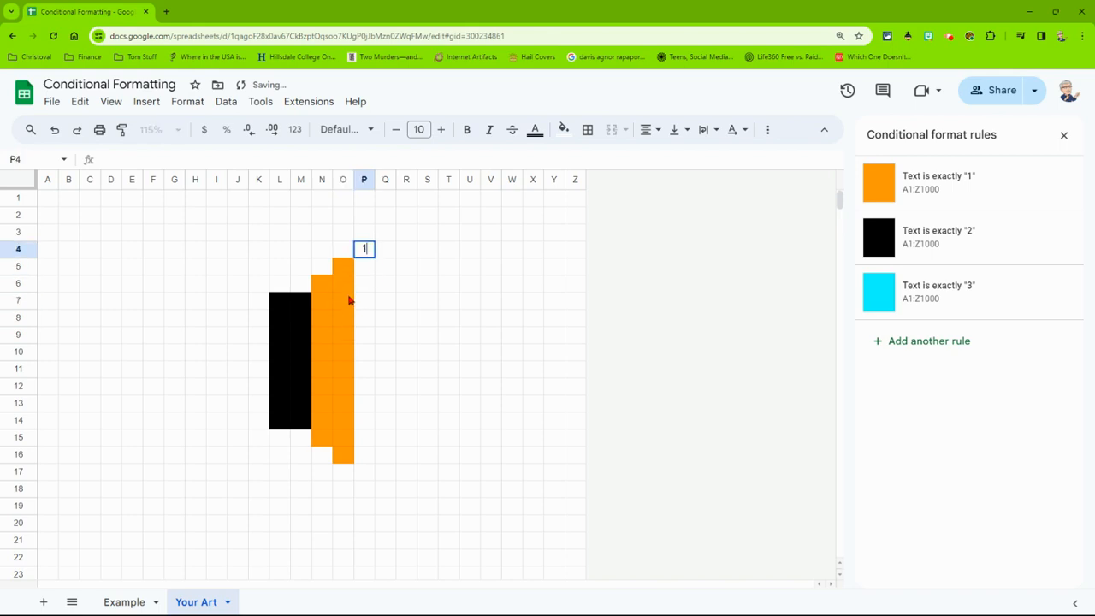
key(Down)
text(1)
key(Down)
text(1)
key(Down)
text(1)
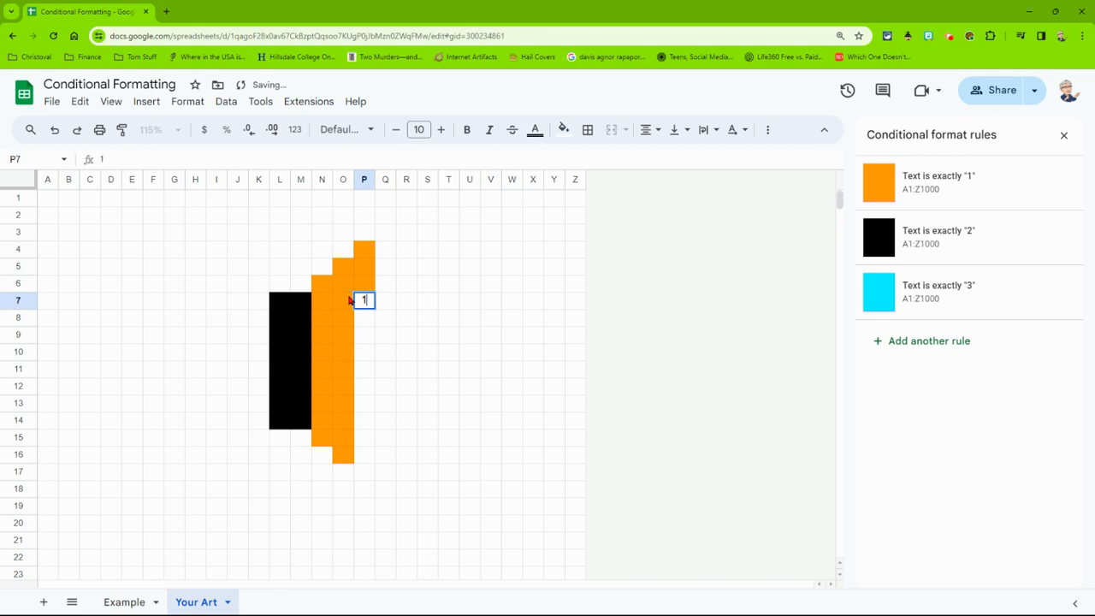
key(Down)
text(1)
key(Down)
text(1)
key(Down)
text(1)
key(Down)
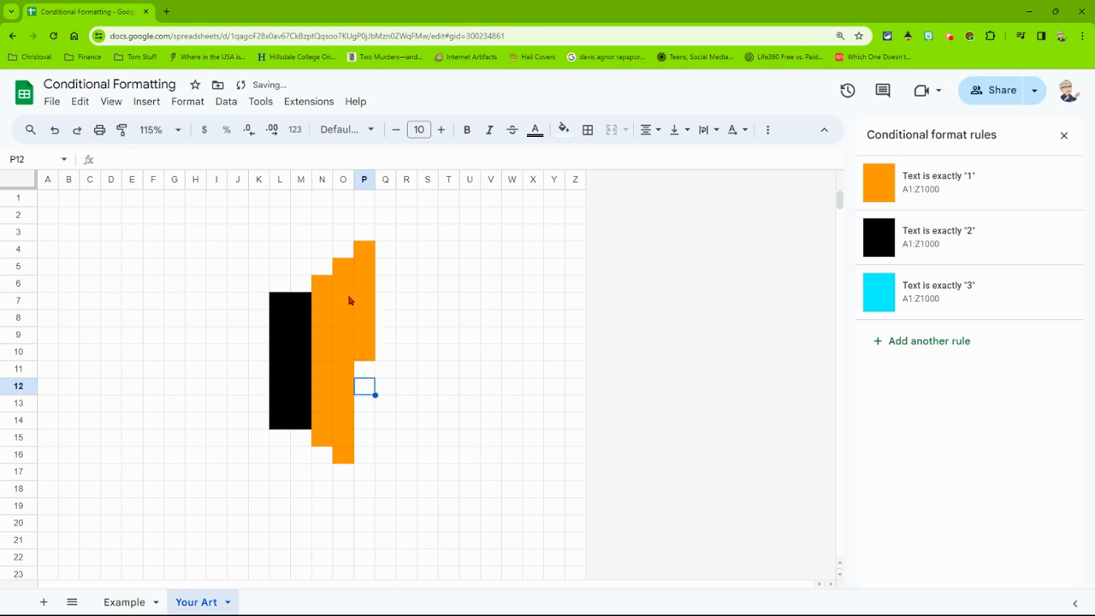
text(1)
key(Down)
text(1)
key(Down)
text(1)
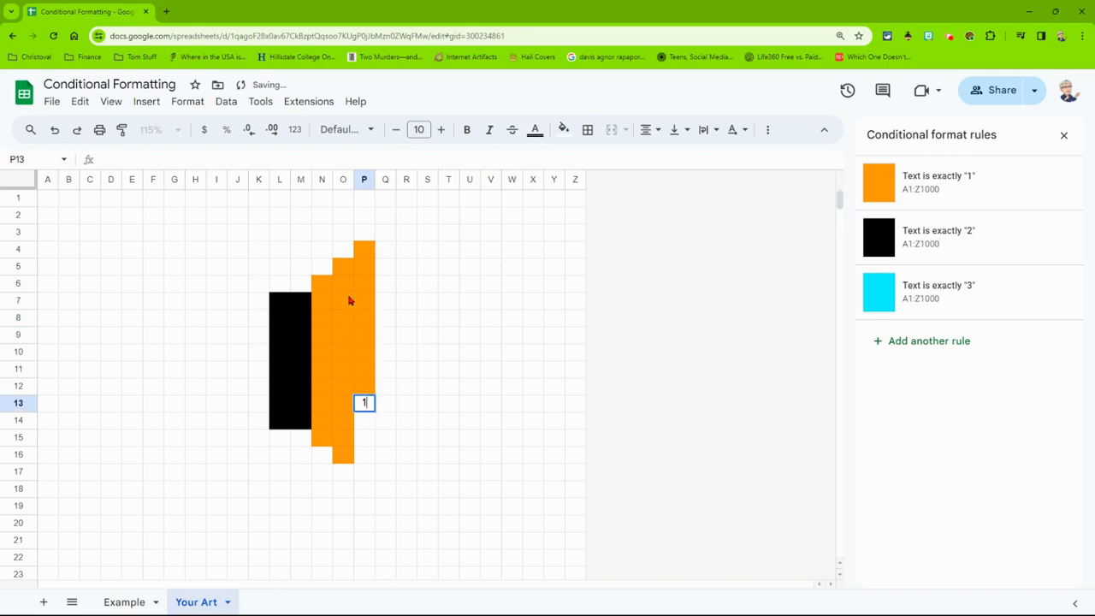
key(Down)
text(1)
key(Down)
text(1)
key(Down)
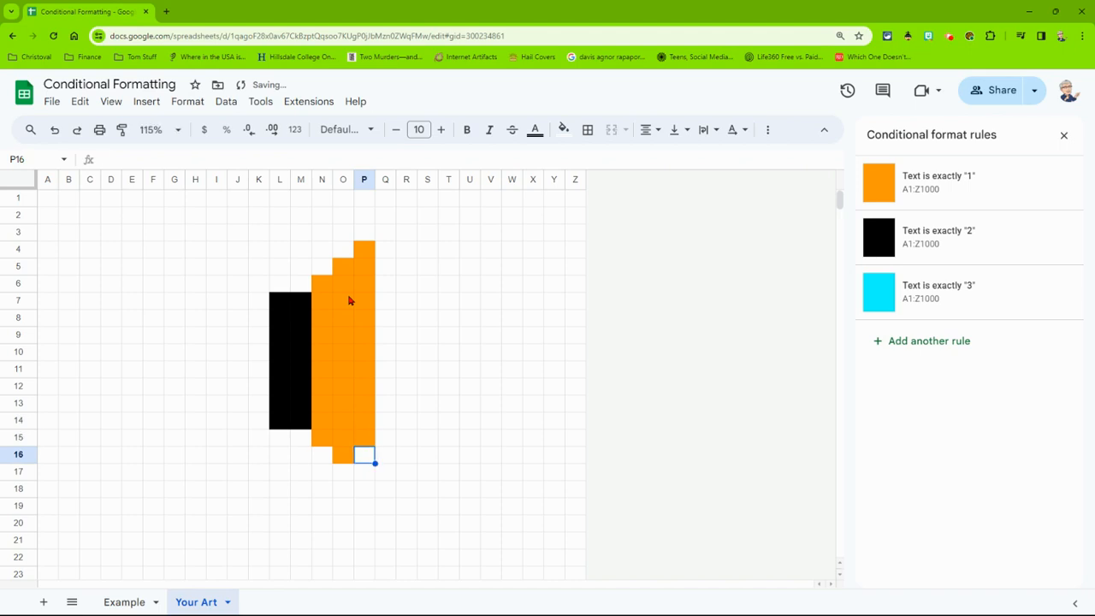
text(1)
Enter 1 in each cell of Q3:Q17 to add a fourth orange column
key(Right)
key(Down)
text(1)
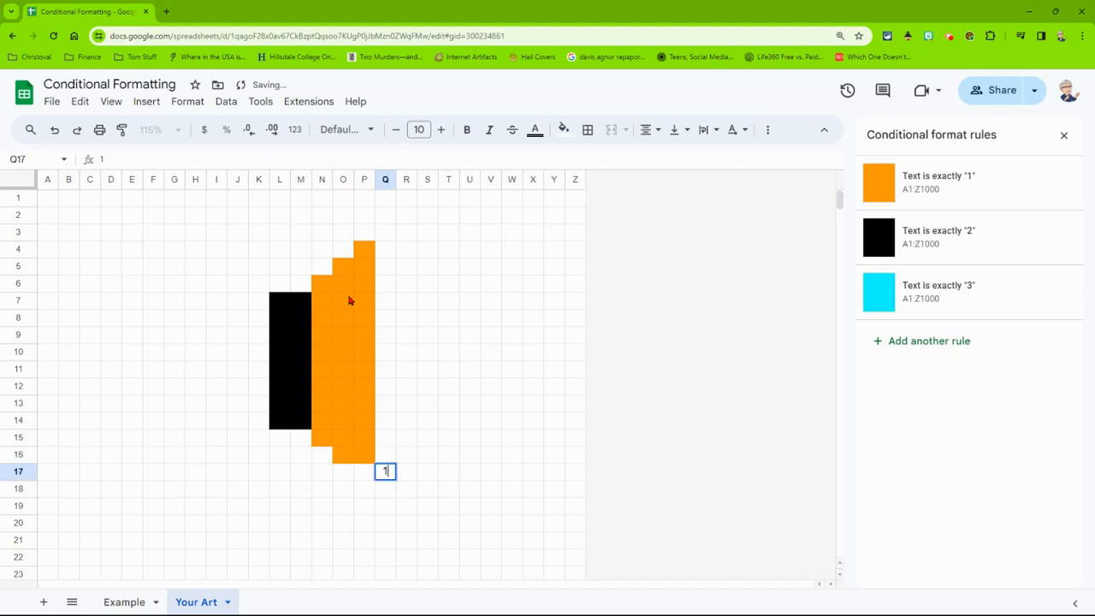
key(Up)
key(Up)
text(1)
key(Down)
key(Up)
key(Up)
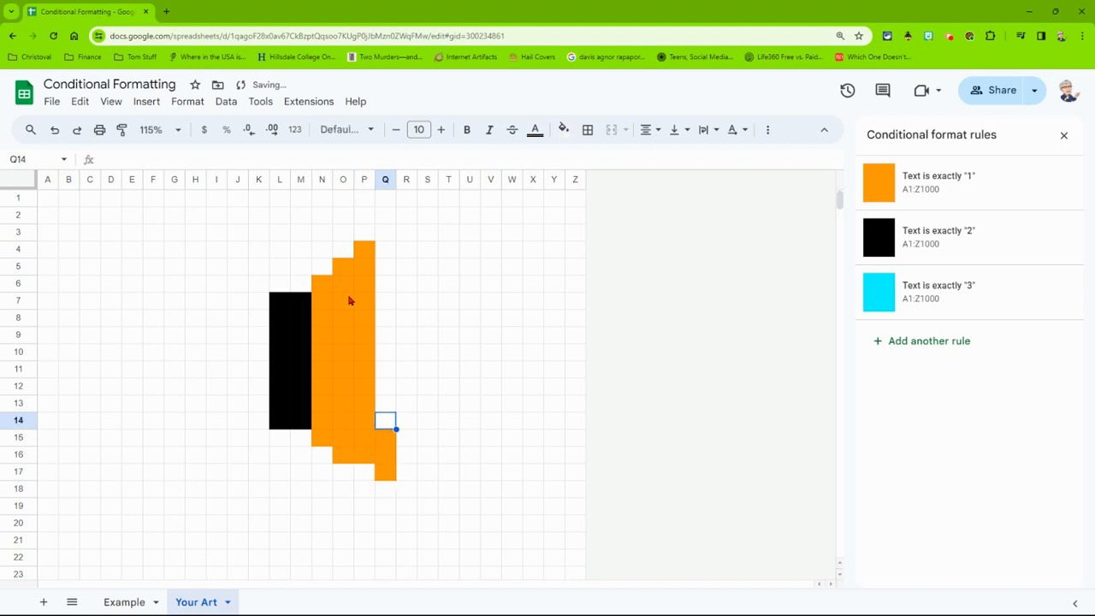
text(1)
key(Up)
text(1)
key(Up)
text(1)
key(Up)
text(1)
key(Up)
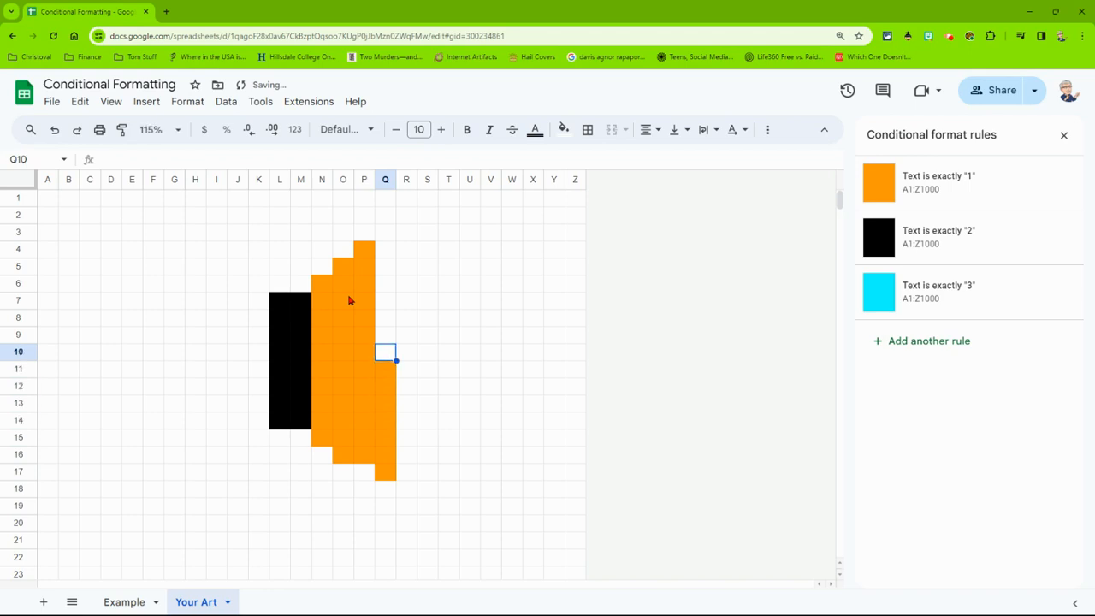
text(1)
key(Up)
text(1)
key(Up)
text(1)
key(Up)
text(1)
key(Up)
text(1)
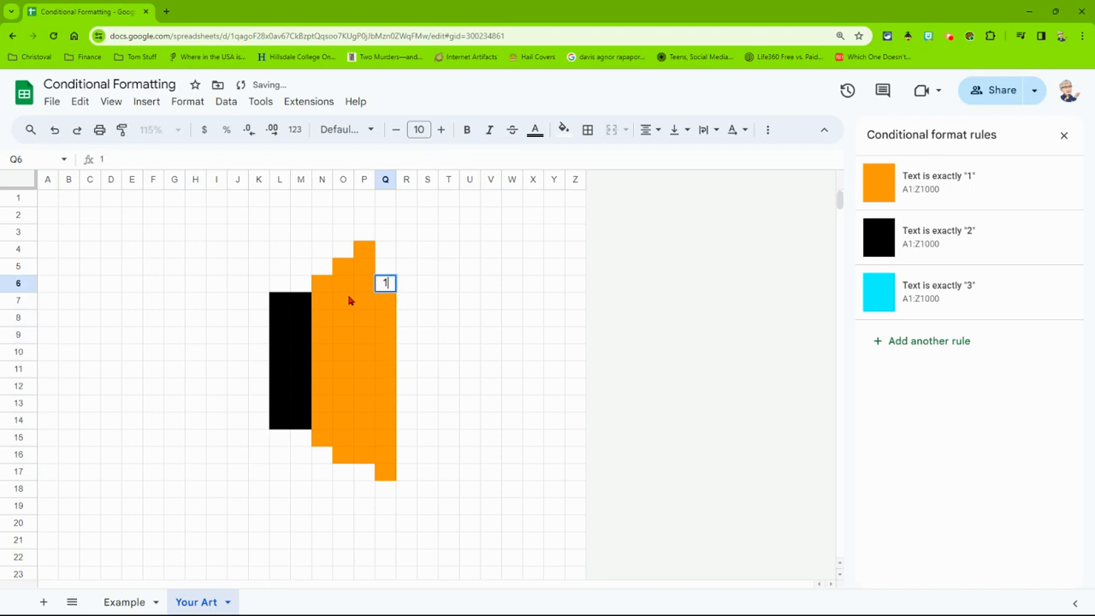
key(Up)
text(1)
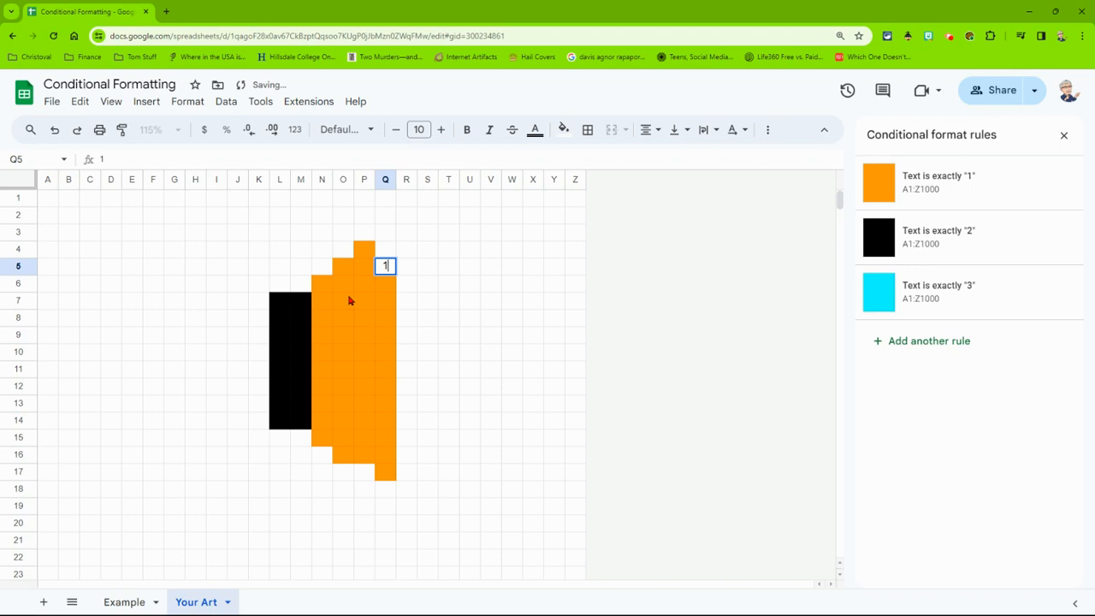
key(Up)
text(1)
key(Up)
text(1)
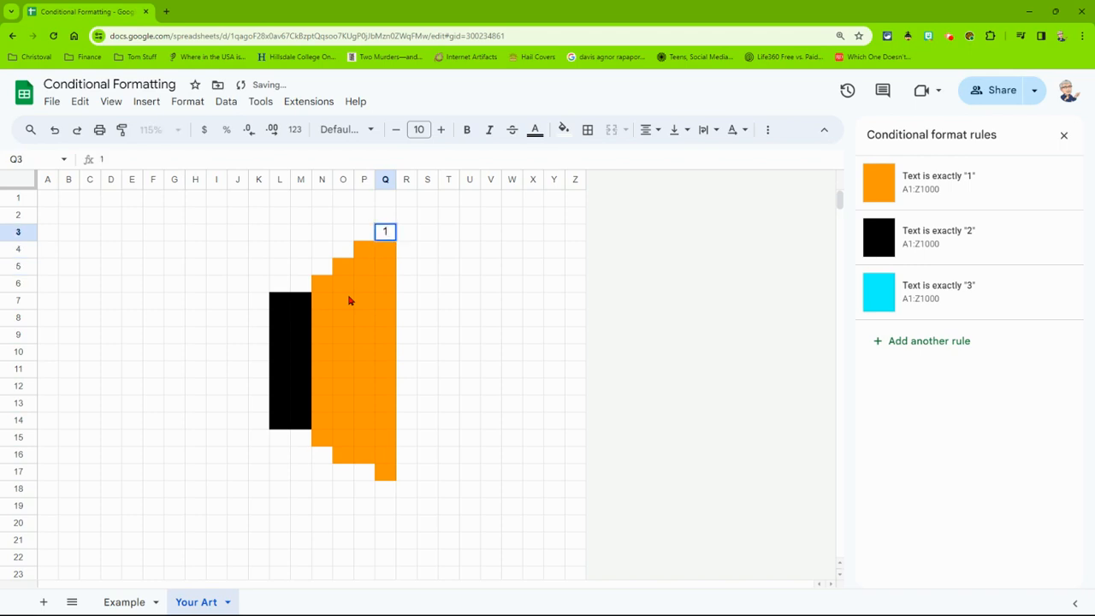
Enter 1 in each cell of R3:R8 to draw the upper part of a fifth orange column
key(Right)
text(1)
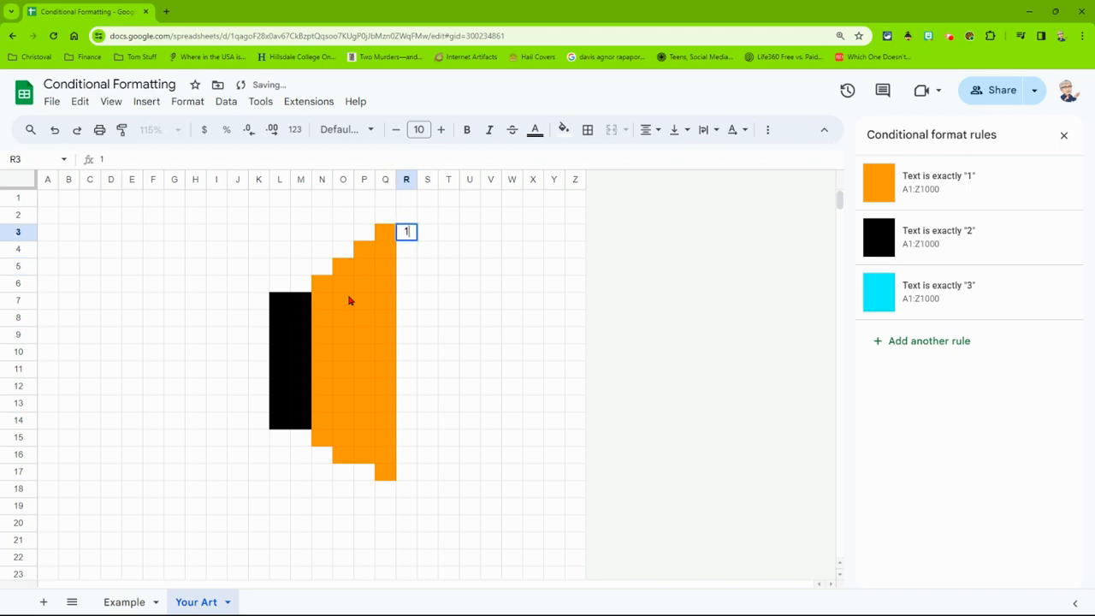
key(Down)
text(1)
key(Down)
text(1)
key(Down)
text(1)
key(Down)
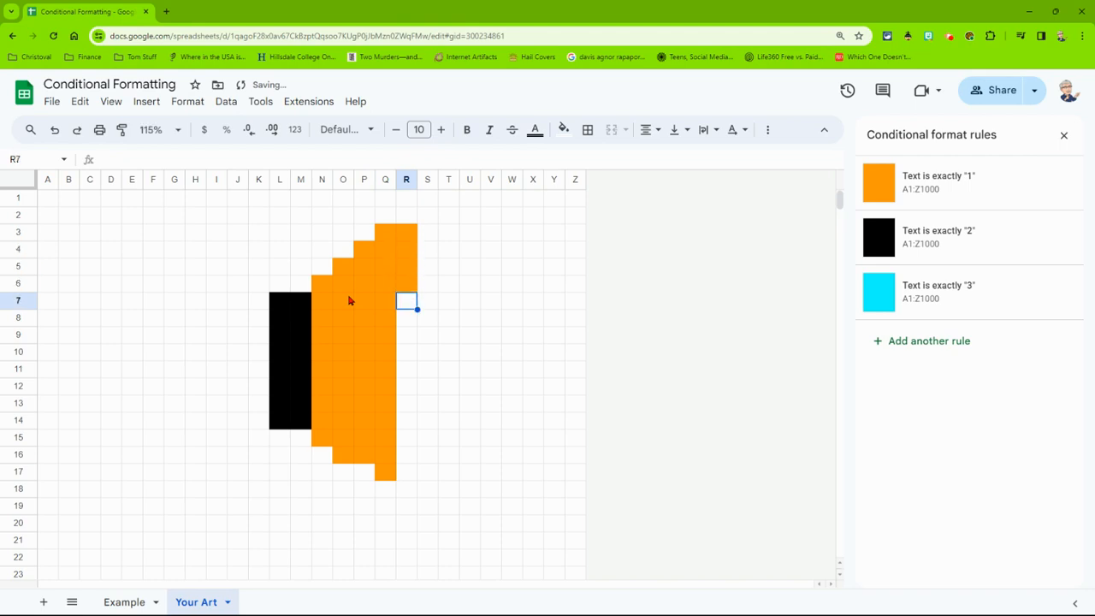
text(1)
key(Down)
text(1)
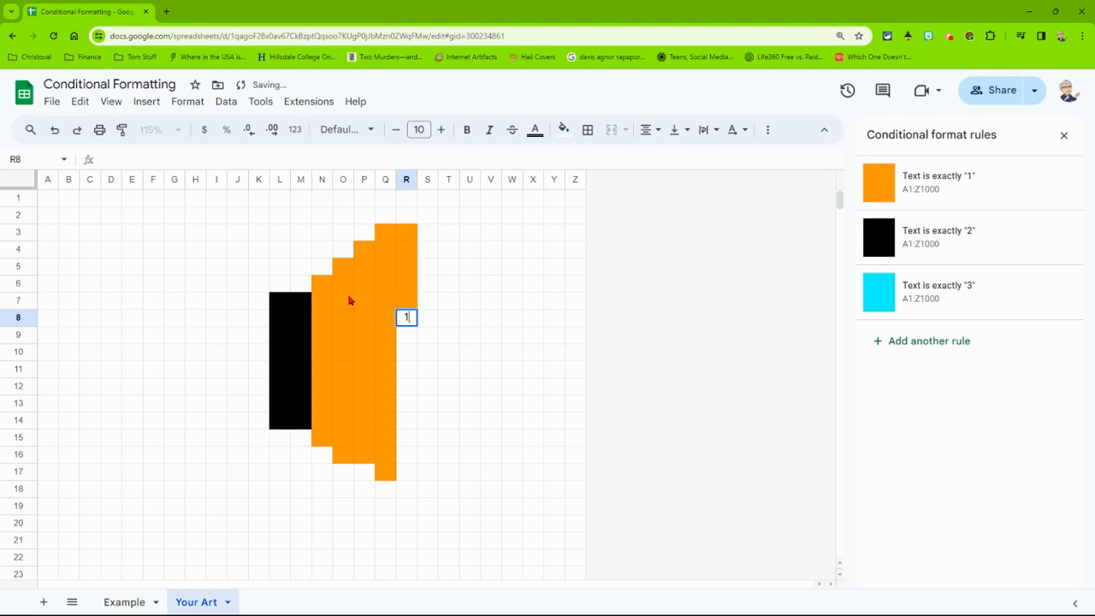
Enter 1 in each cell of R12:R17, skipping R9:R11 to leave a notch in the column
key(Down)
key(Down)
key(Down)
key(Down)
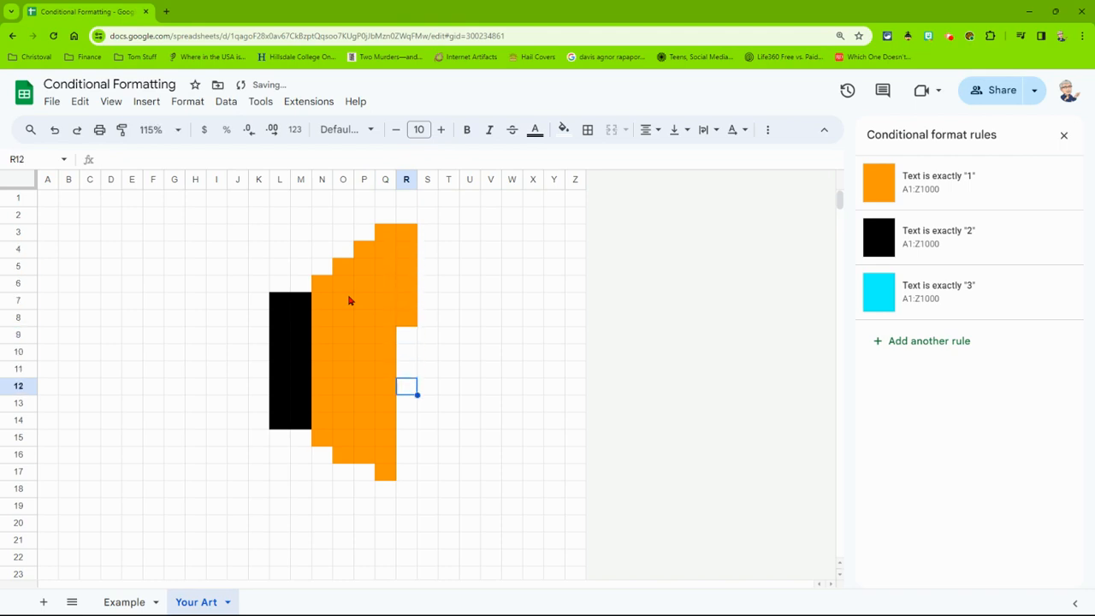
text(1)
key(Down)
text(1)
key(Down)
text(1)
key(Down)
text(1)
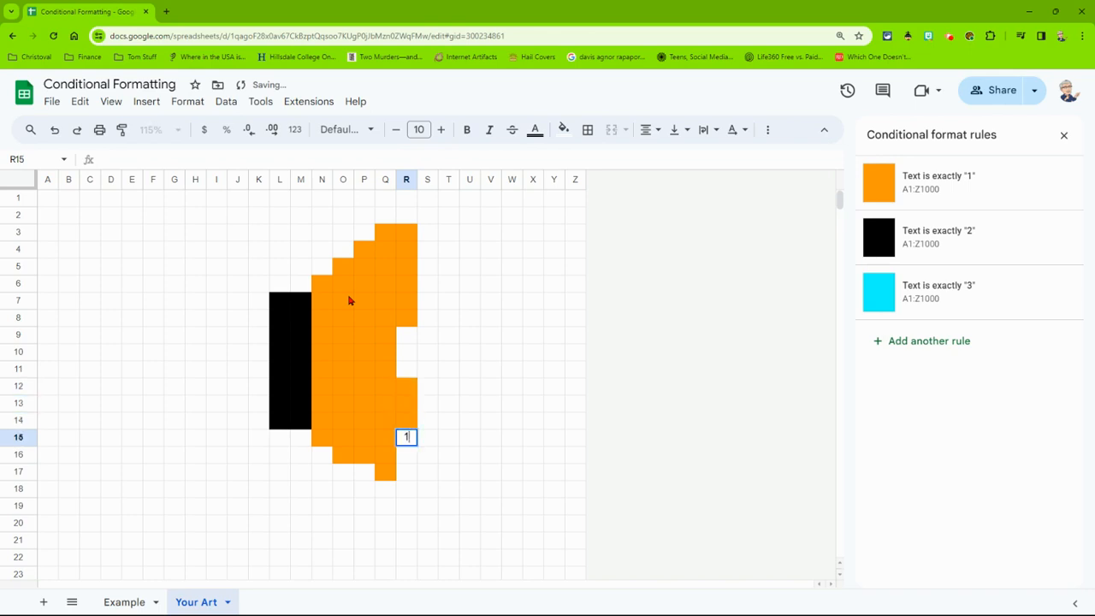
key(Down)
text(1)
key(Down)
text(1)
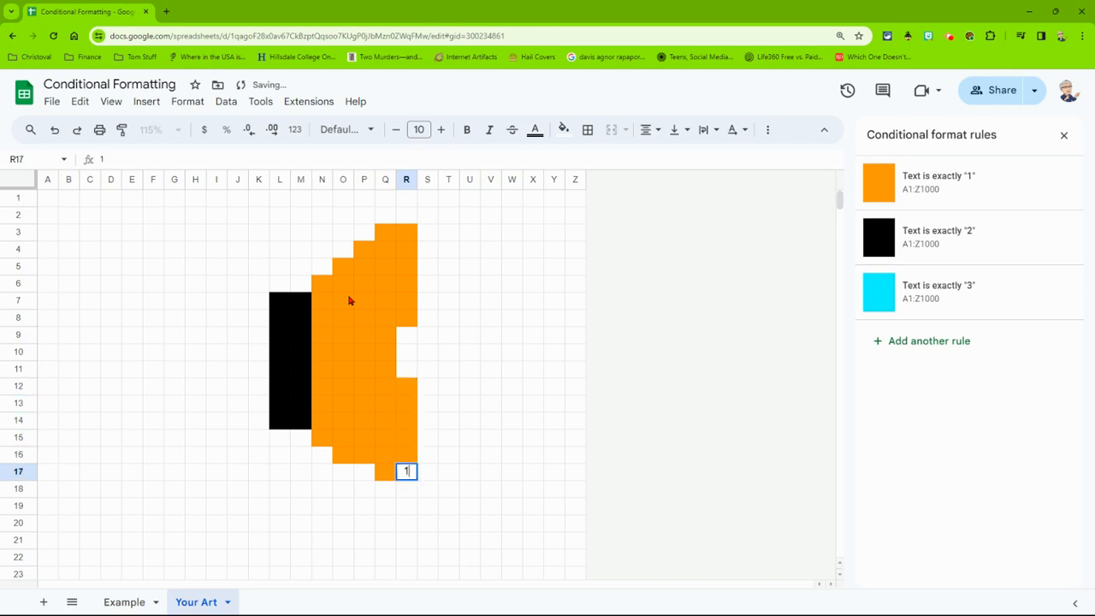
Enter 1 in each cell of S13:S16 to extend the lower orange lobe
key(Down)
key(Right)
key(Up)
text(1)
key(Up)
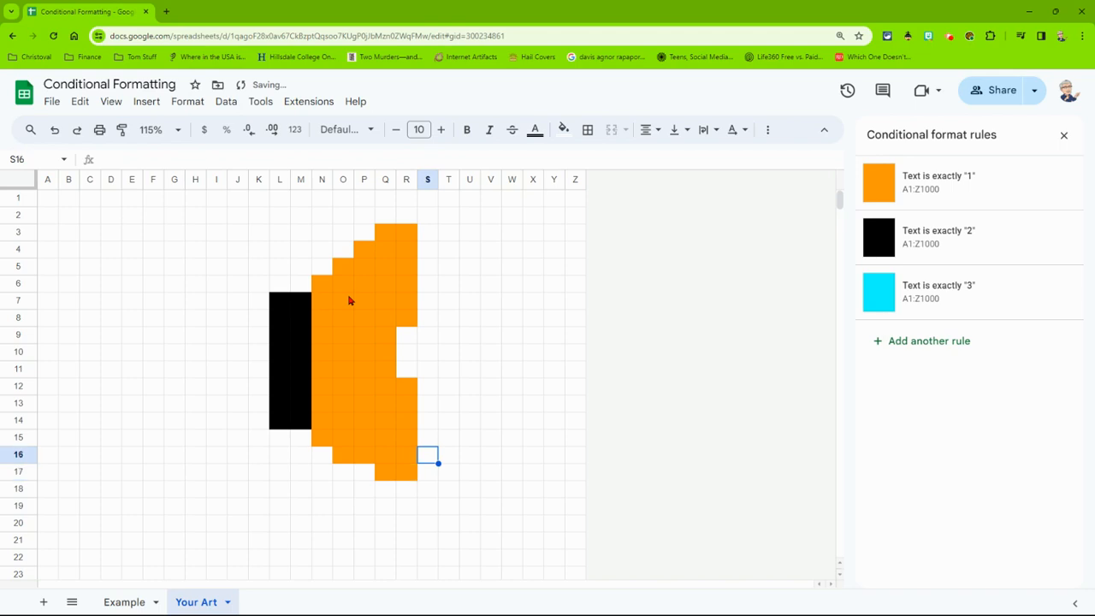
text(1)
key(Up)
text(1)
key(Up)
text(1)
key(Up)
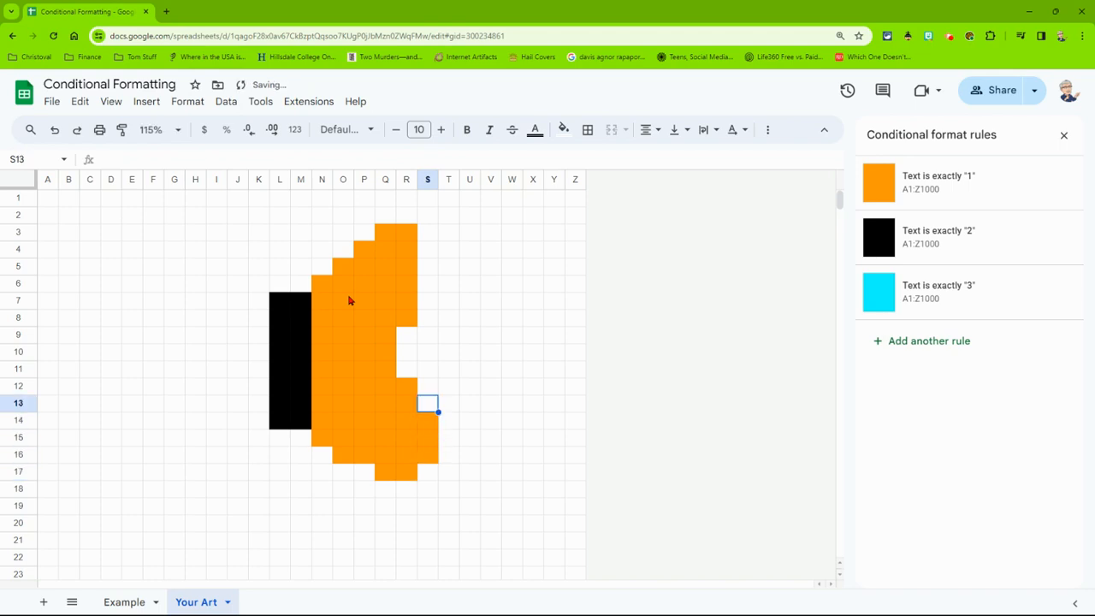
text(1)
Enter 1 in each cell of S4:S7 to extend the upper orange lobe
key(Up)
key(Up)
key(Up)
key(Up)
key(Up)
text(1)
key(Up)
text(1)
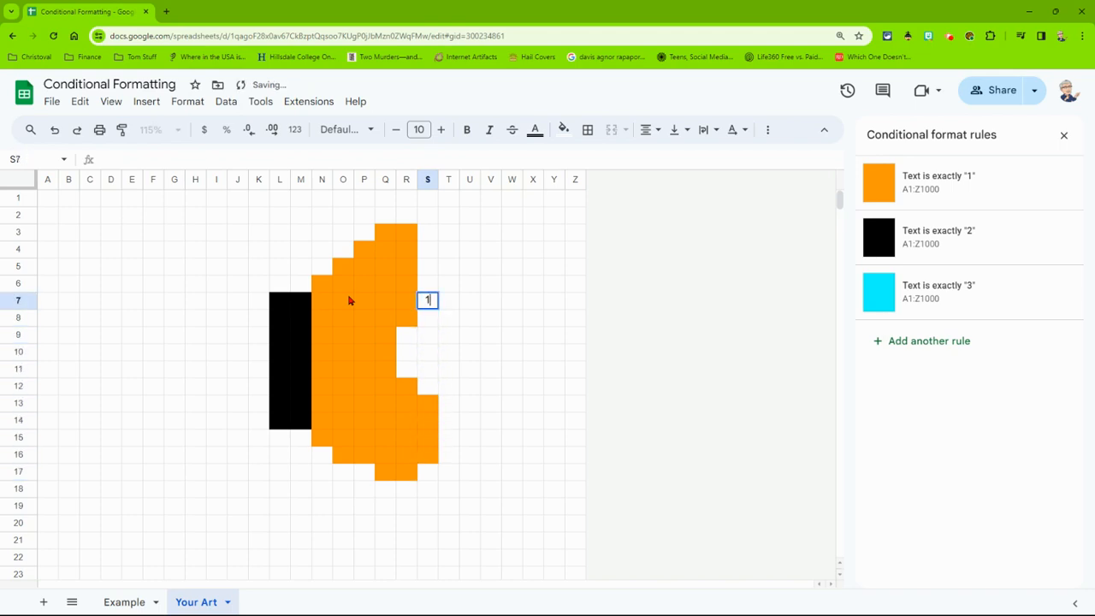
key(Up)
text(1)
key(Up)
text(1)
key(Up)
text(1)
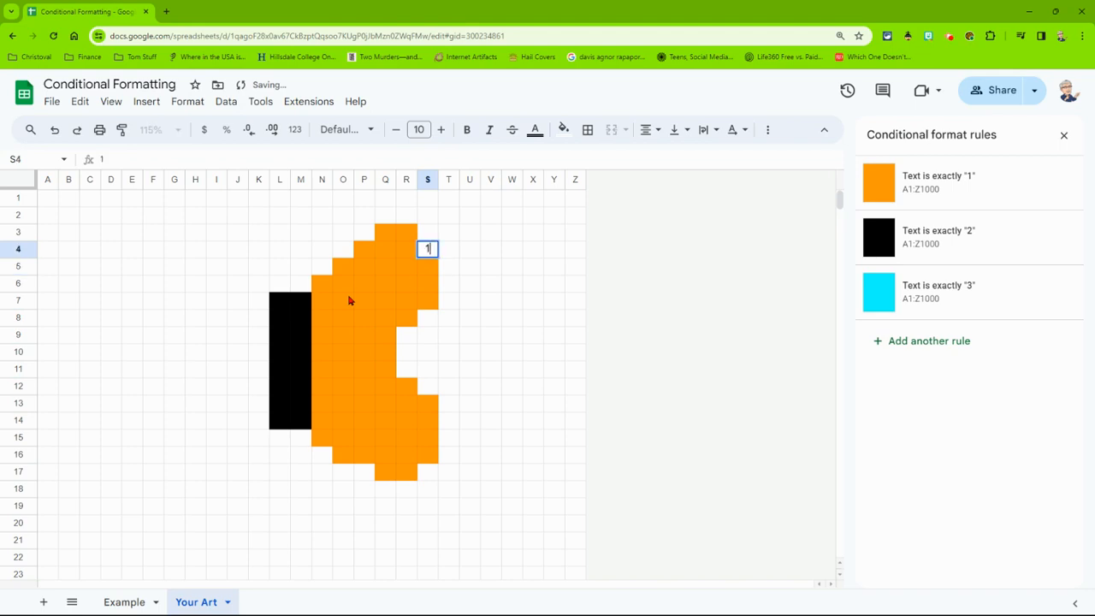
Enter 1 in T5 and T6 to form the tip of the upper orange lobe
key(Right)
key(Down)
text(1)
key(Down)
text(1)
Enter 1 in T14 and T15 to form the tip of the lower orange lobe
key(Down)
key(Down)
key(Down)
key(Down)
key(Down)
key(Down)
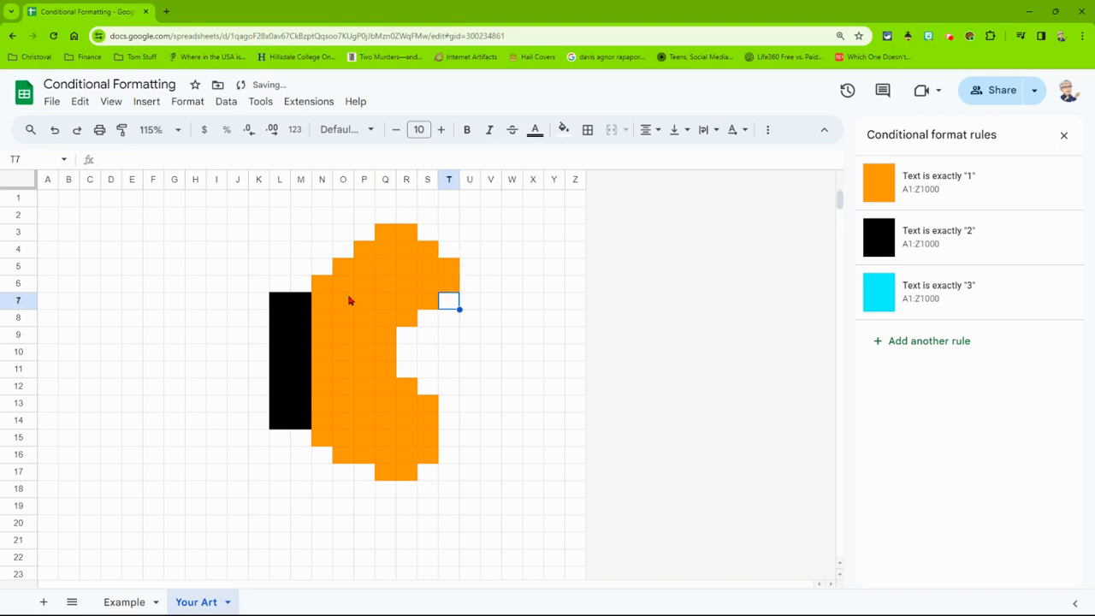
key(Down)
key(Down)
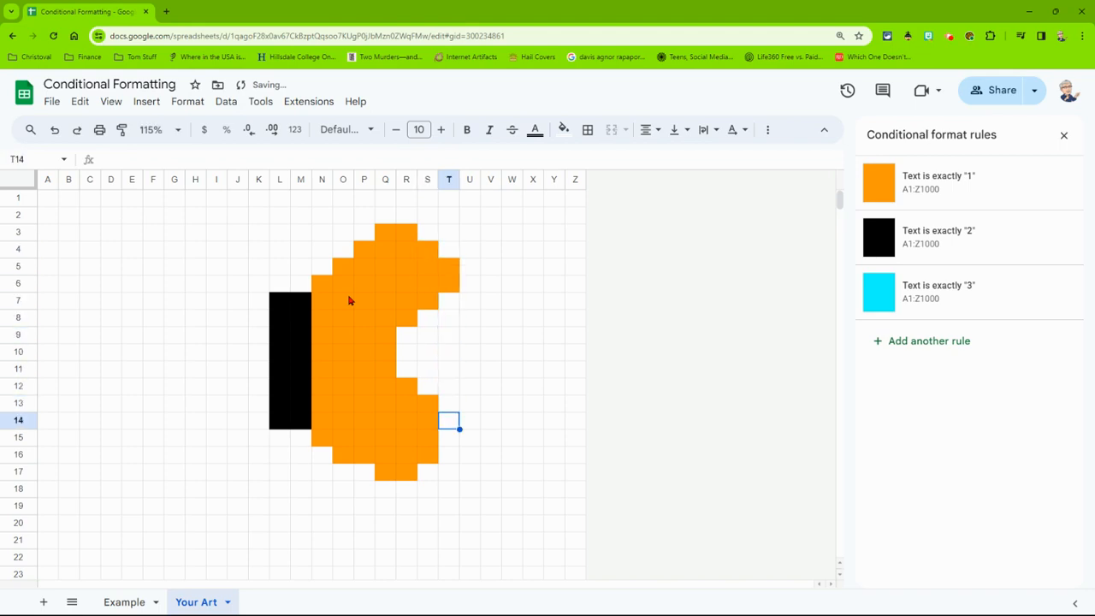
text(1)
key(Down)
text(1)
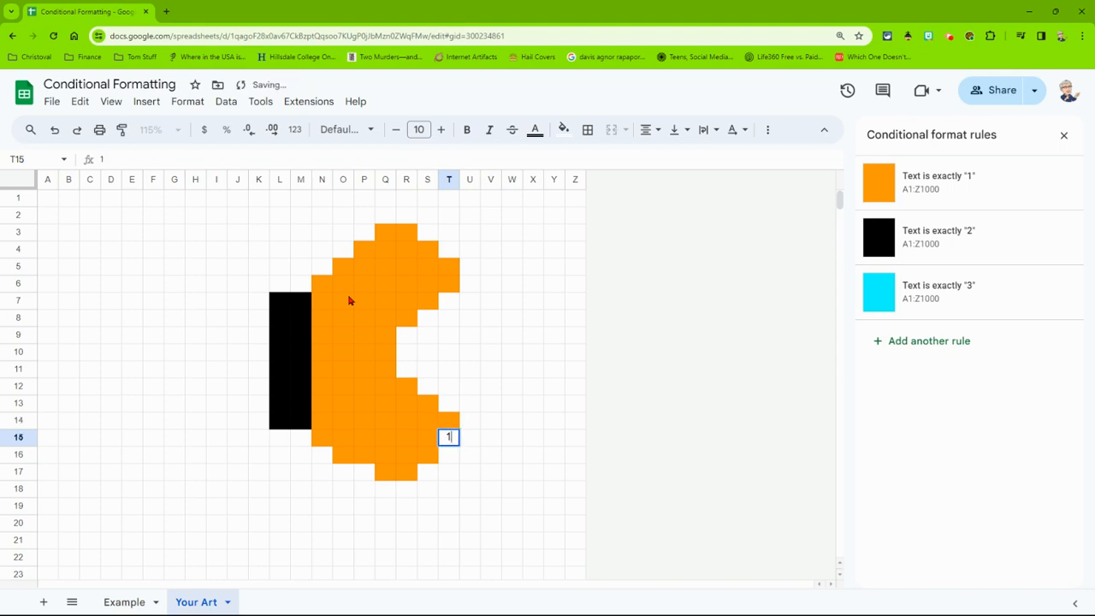
Enter 1 in each cell of K6:K15 to start the orange shape on the other side of the black block
key(Left)
key(Left)
key(Left)
key(Left)
key(Left)
key(Left)
key(Left)
key(Left)
key(Left)
key(Left)
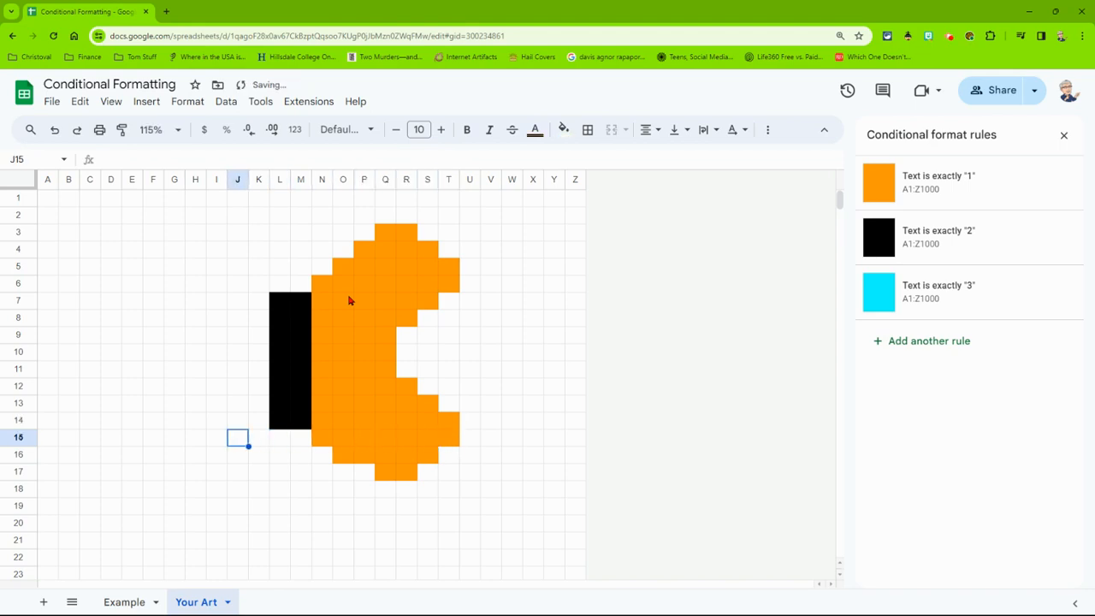
key(Right)
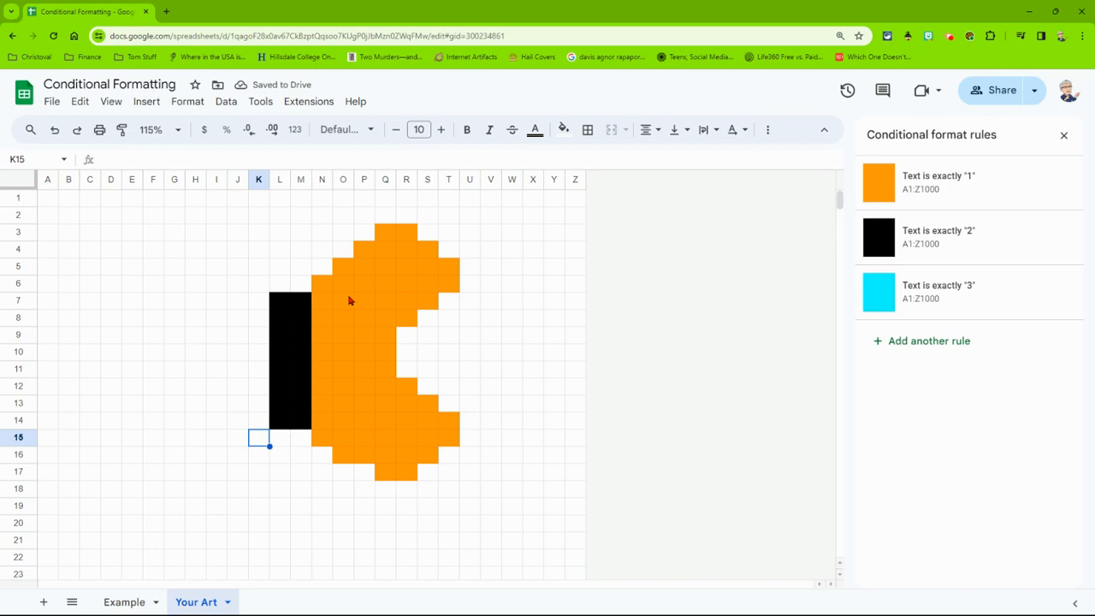
text(1)
key(Up)
text(1)
key(Up)
text(1)
key(Up)
text(1)
key(Up)
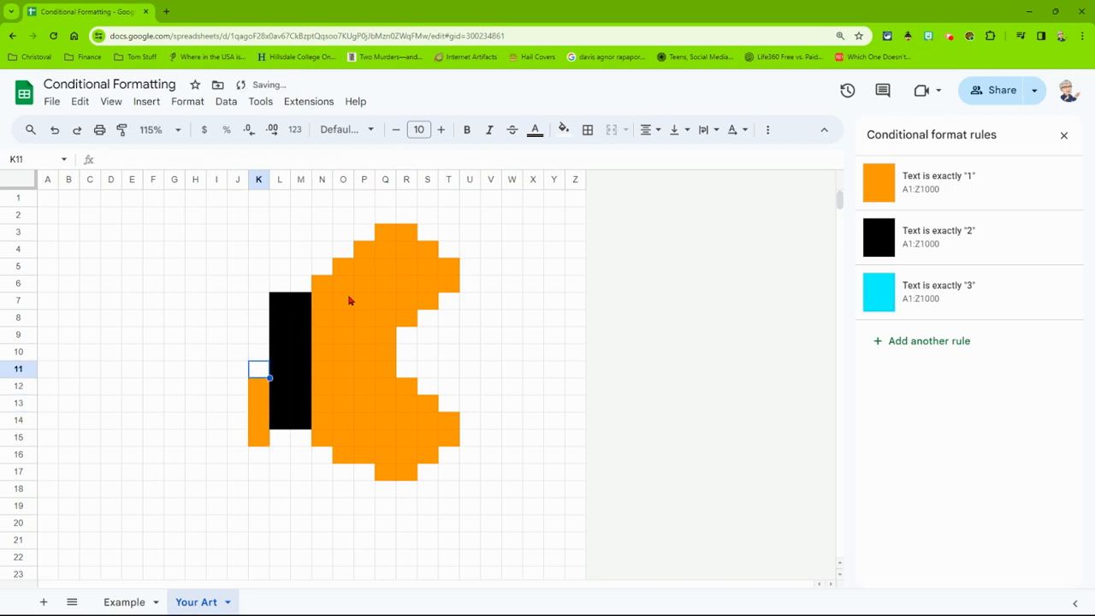
text(1)
key(Up)
text(1)
key(Up)
text(1)
key(Up)
text(1)
key(Up)
text(1)
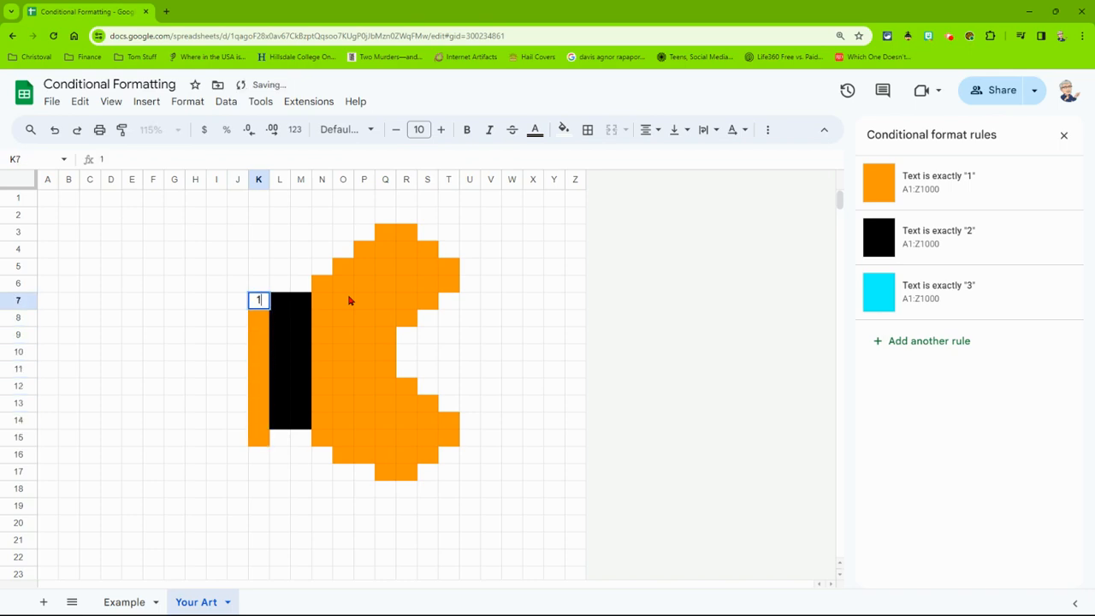
key(Up)
text(1)
Enter 1 in each cell of J5:J16 to add a taller orange column beside column K
key(Left)
text(1)
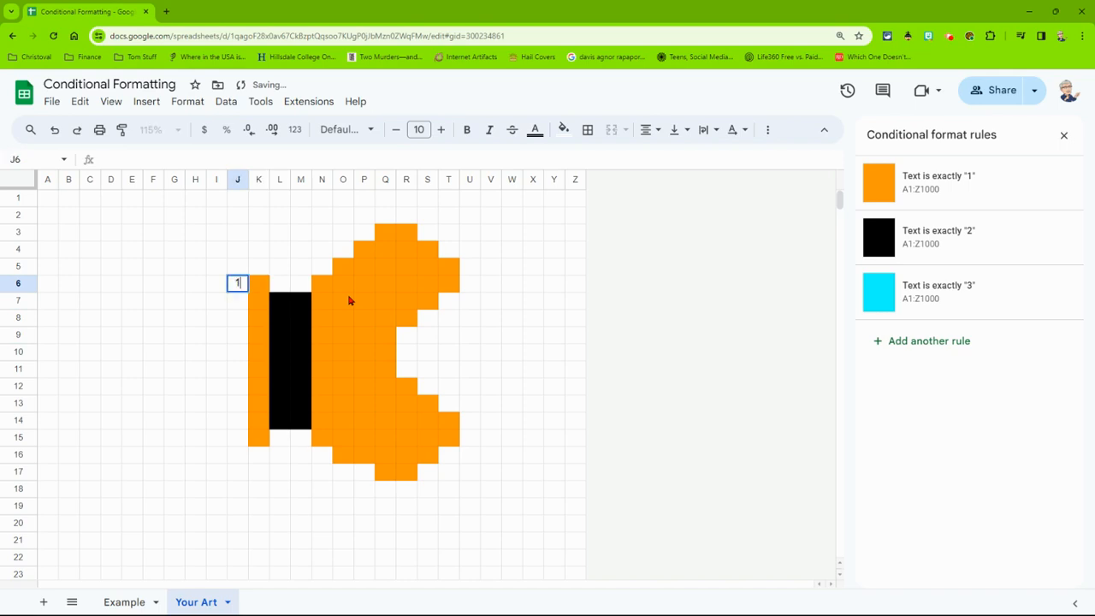
key(Up)
text(1)
key(Down)
key(Down)
text(1)
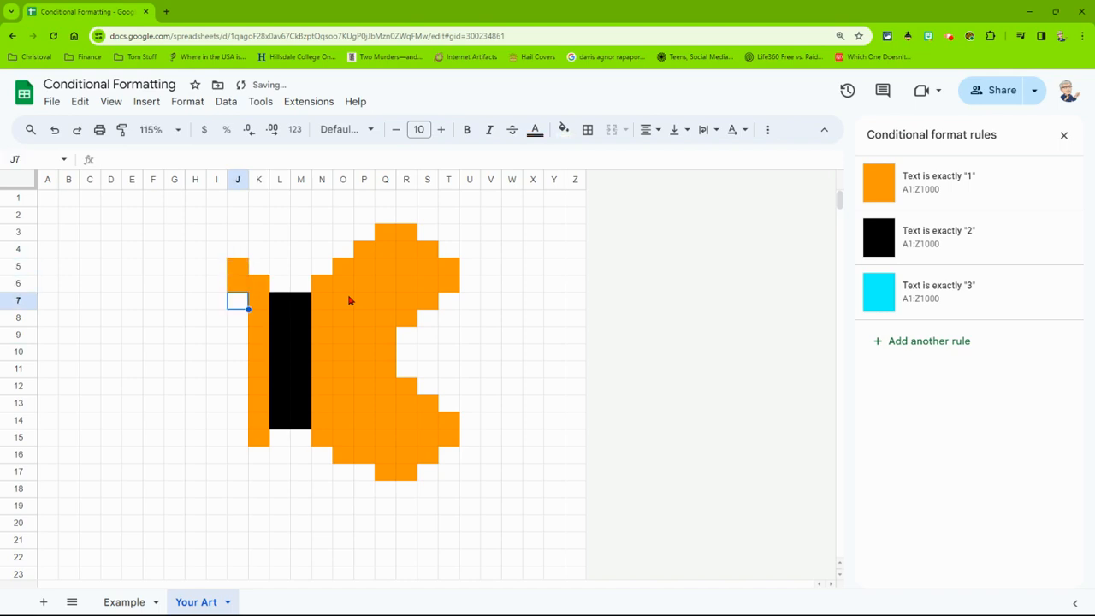
key(Down)
text(1)
key(Down)
text(1)
key(Down)
text(1)
key(Down)
text(1)
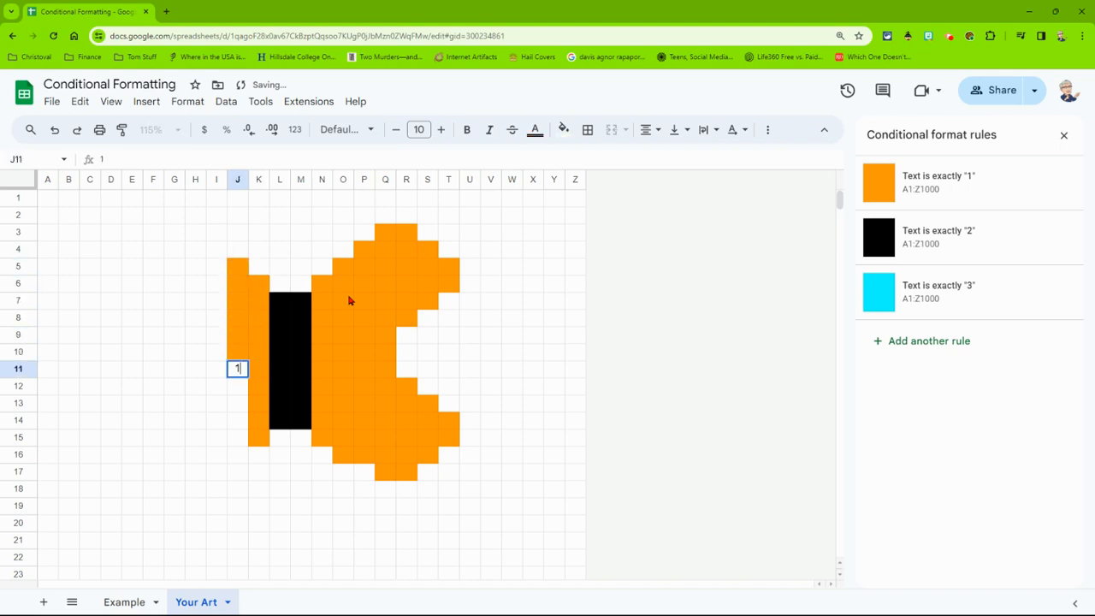
key(Down)
key(1)
key(Down)
text(1)
key(Down)
text(1)
key(Down)
text(1)
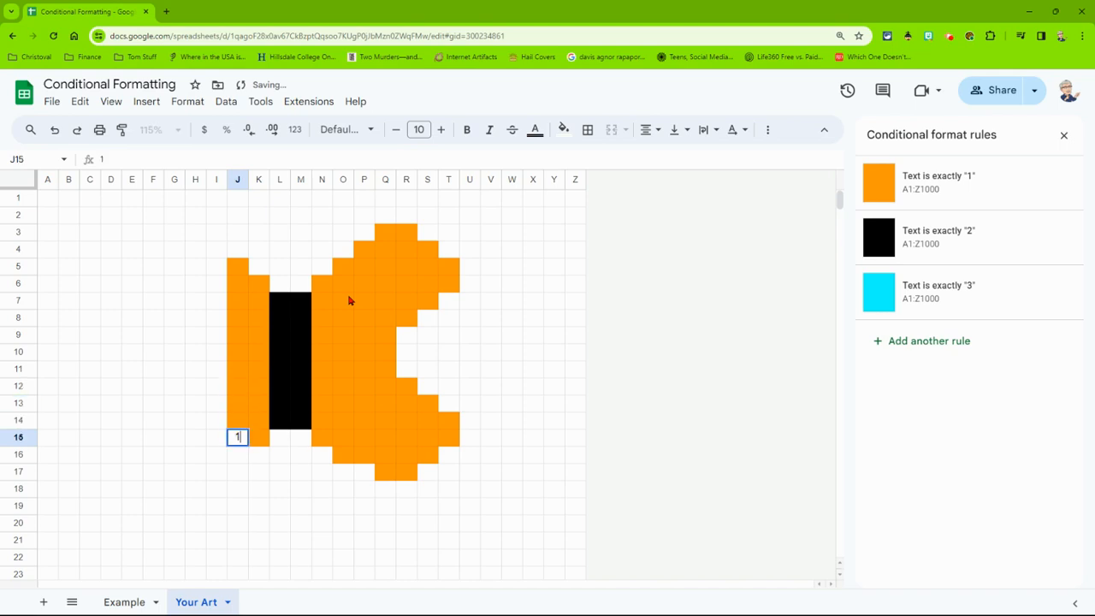
key(Down)
Enter 1 in each cell of I4:I16 to add a taller orange column beside column J
key(Left)
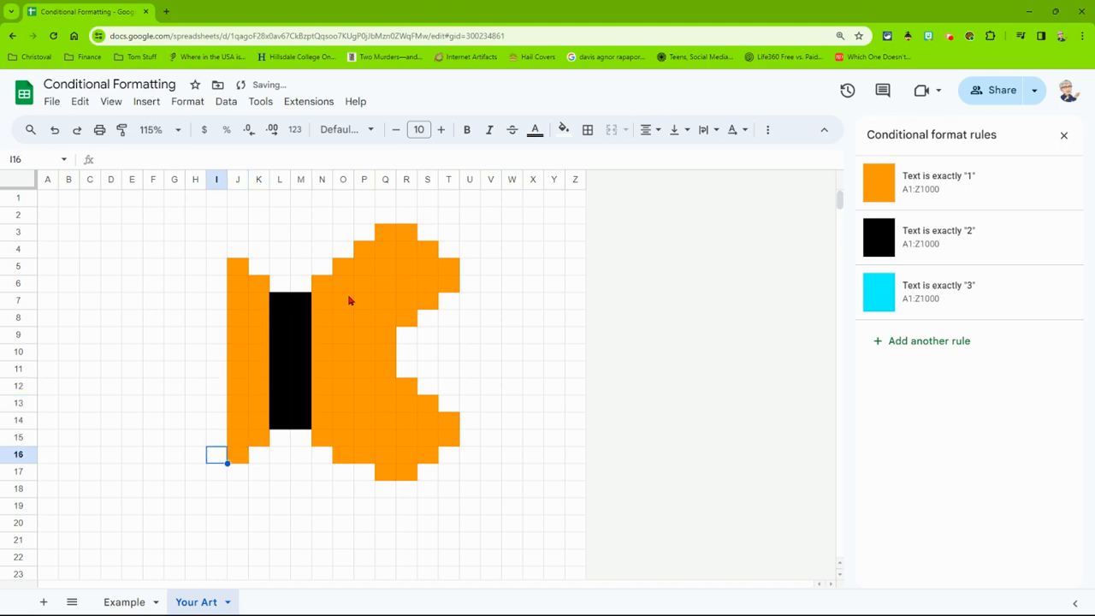
text(1)
key(Up)
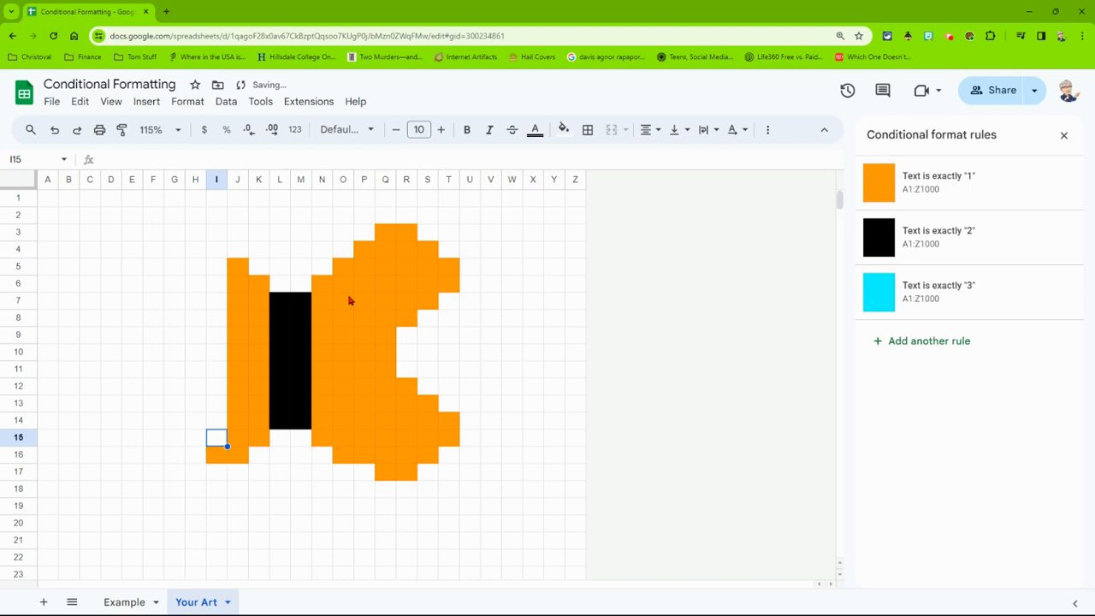
key(Up)
text(1)
key(Down)
text(1)
key(Up)
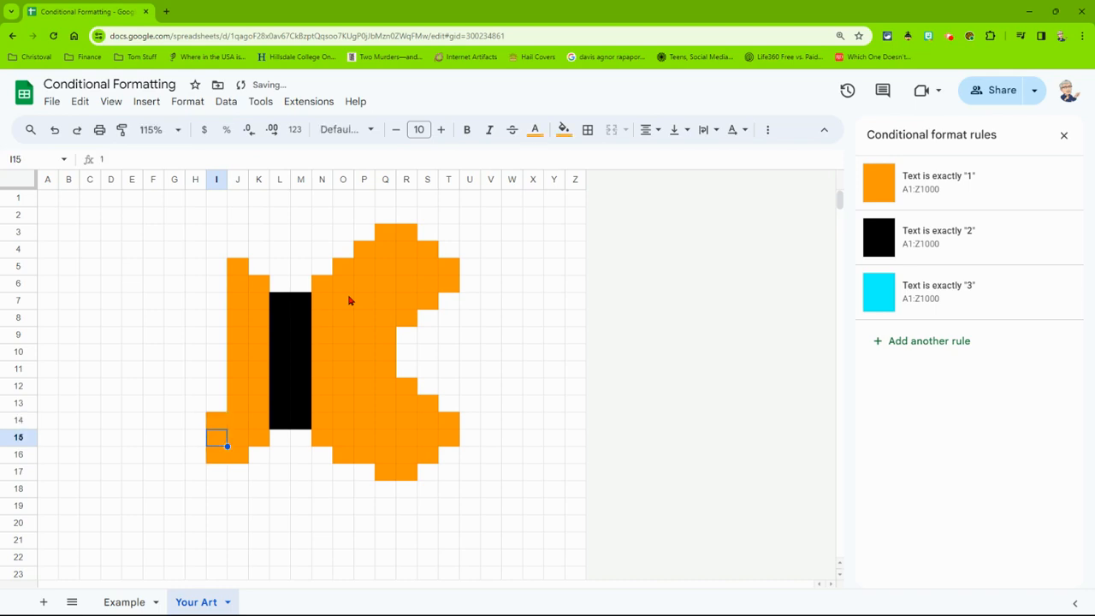
key(Up)
key(Up)
text(1)
key(Up)
text(1)
key(Up)
text(1)
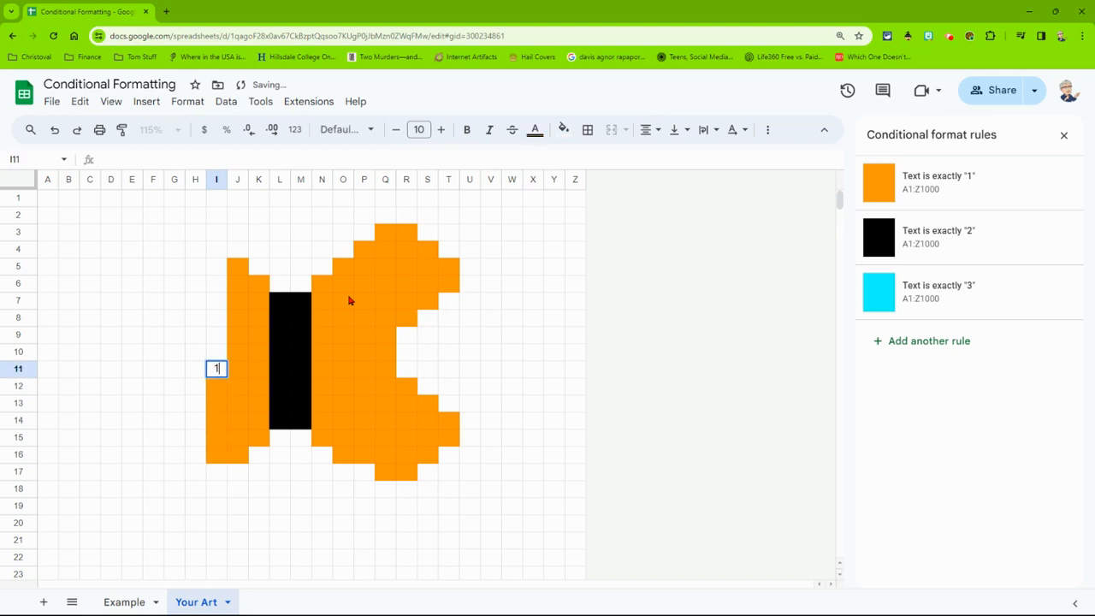
key(Up)
text(1)
key(Up)
text(1)
key(Up)
text(1)
key(Up)
text(1)
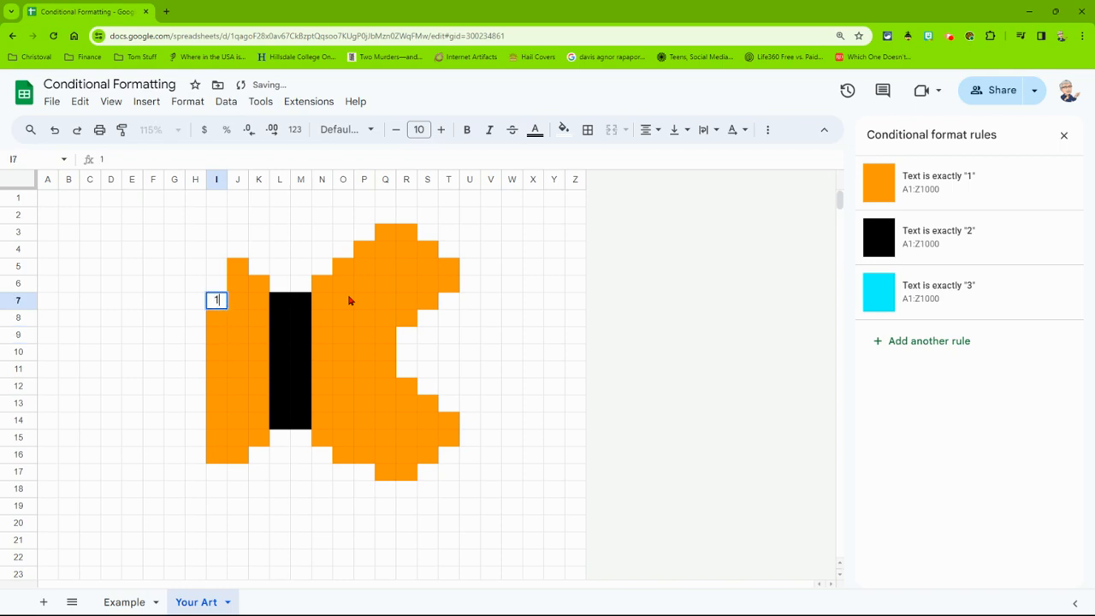
key(Up)
text(1)
key(Up)
text(1)
key(Up)
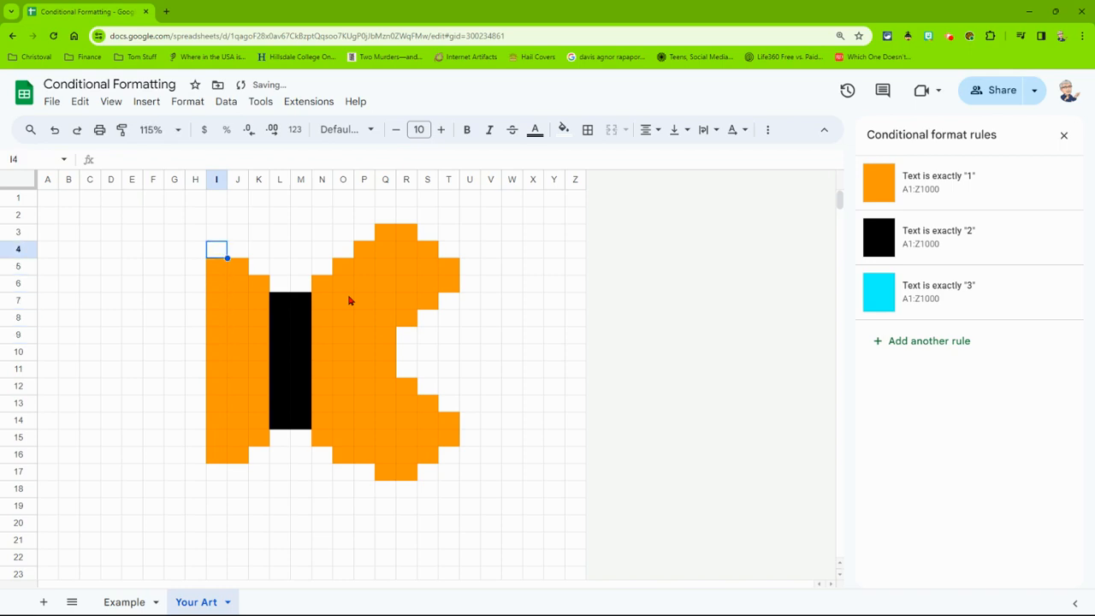
text(1)
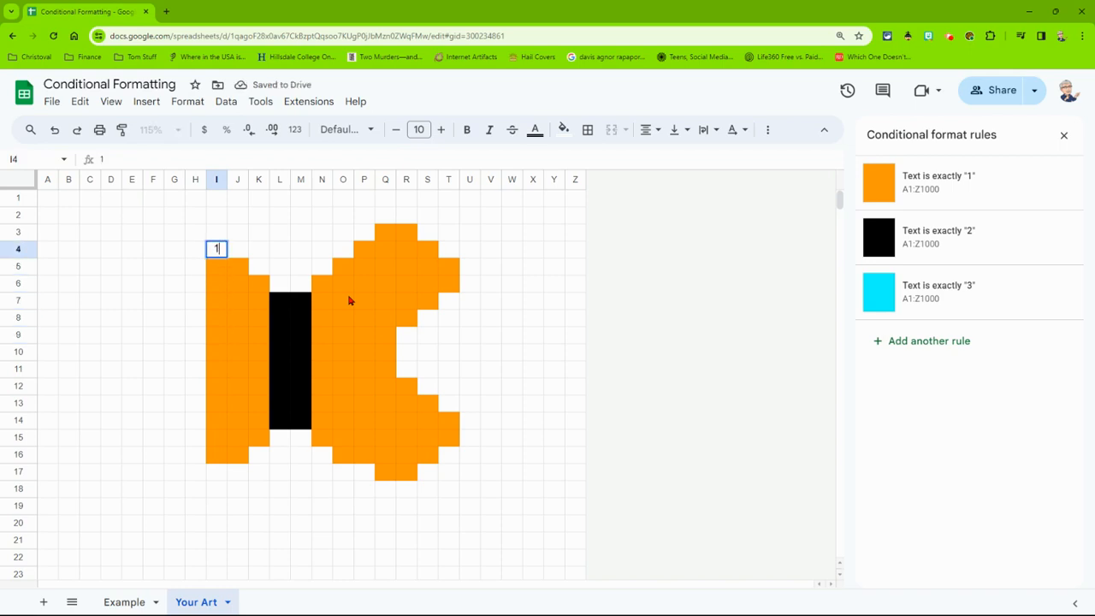
key(Left)
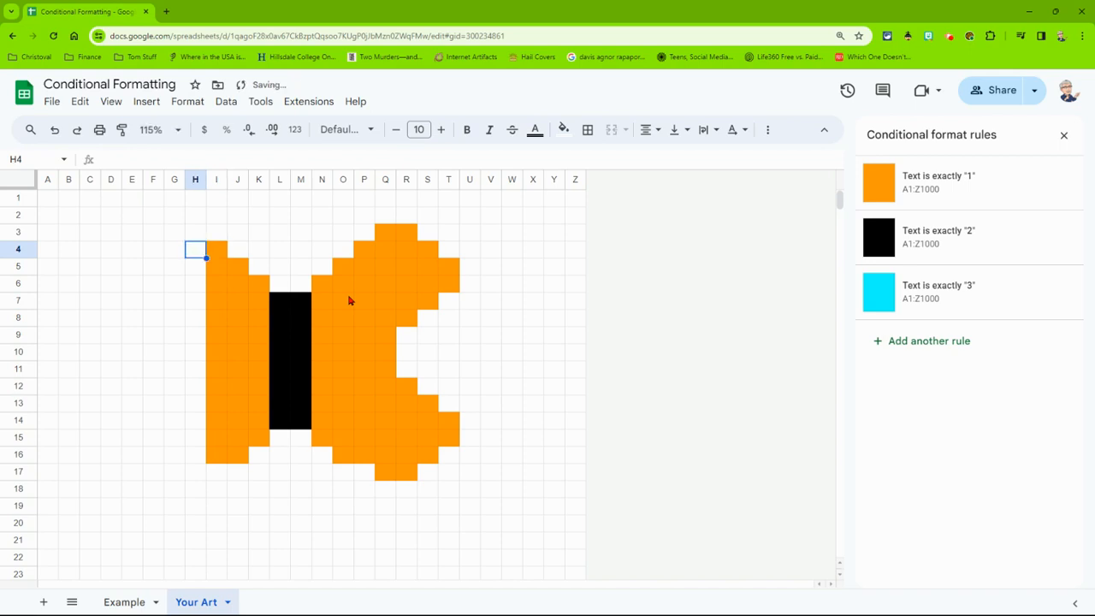
Enter 1 in each cell of H3:H17 to extend the orange shape with a still taller column
key(Up)
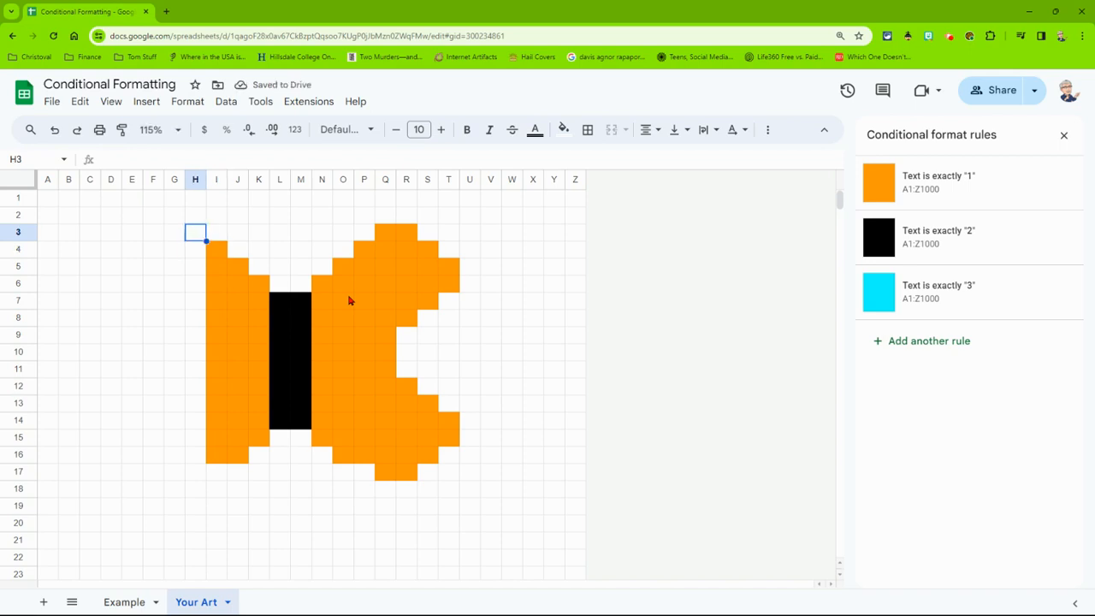
text(1)
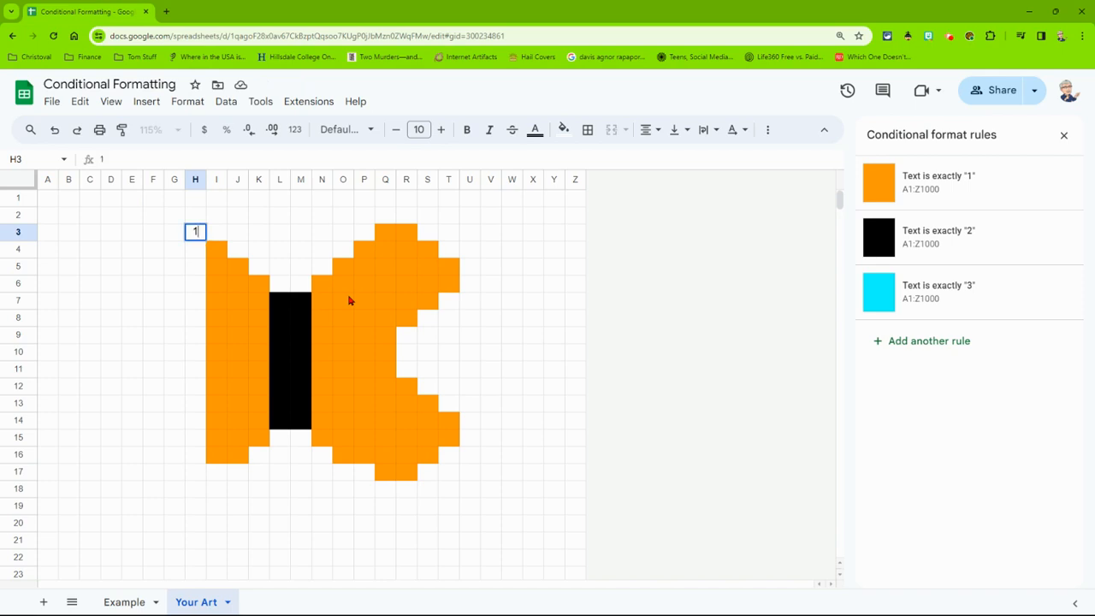
key(Down)
text(1)
key(Down)
key(Down)
text(1)
key(Down)
text(1)
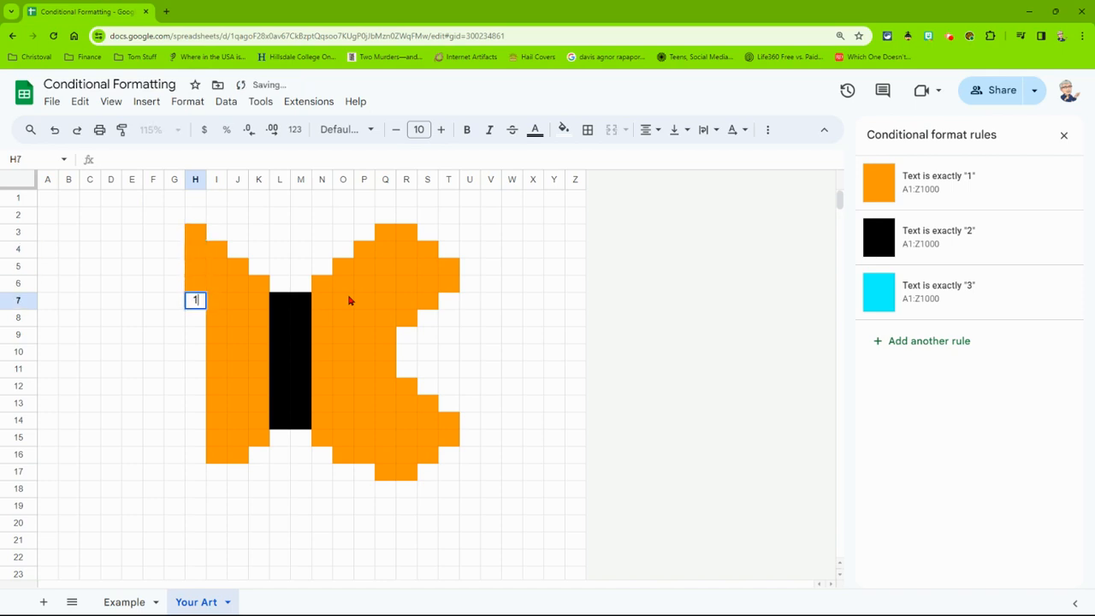
key(Down)
text(1)
key(Down)
text(1)
key(Down)
text(1)
key(Down)
text(1)
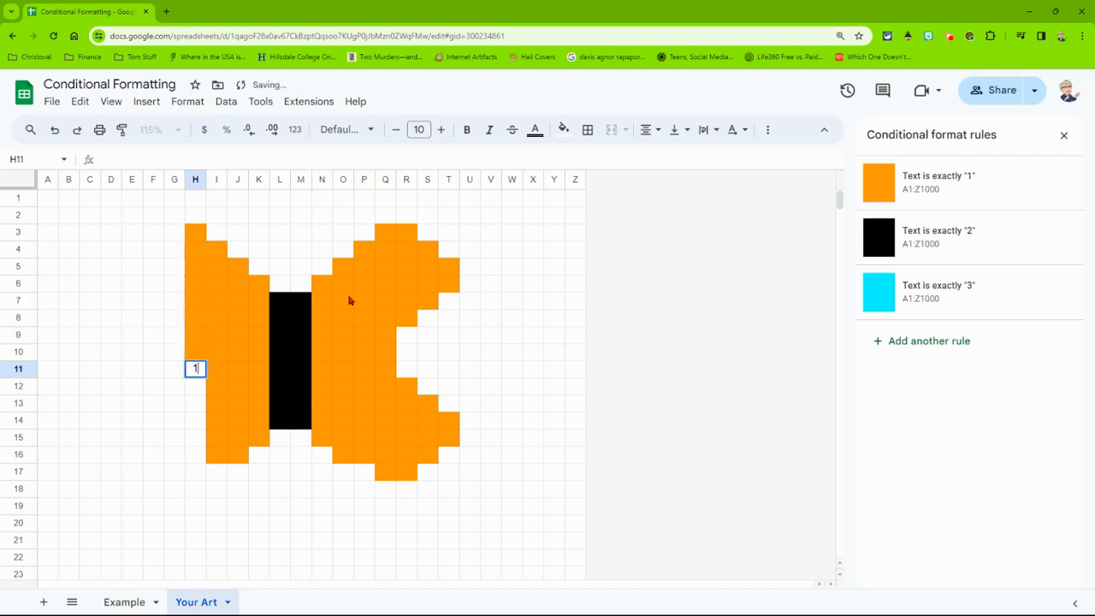
key(Down)
text(1)
key(Down)
text(1)
key(Down)
text(1)
key(Down)
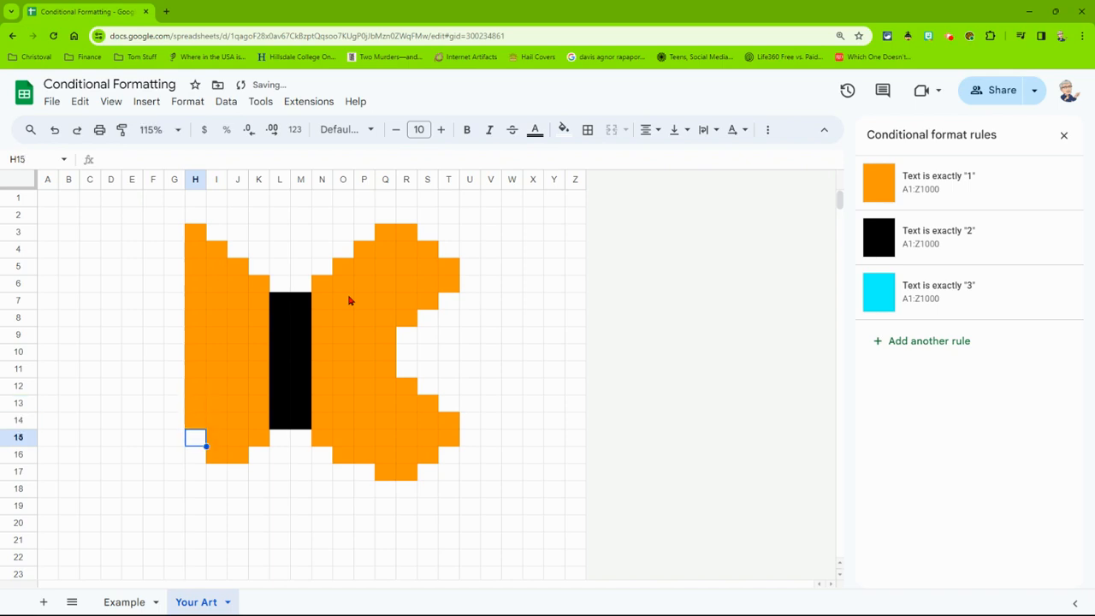
text(1)
key(Down)
text(1)
key(Down)
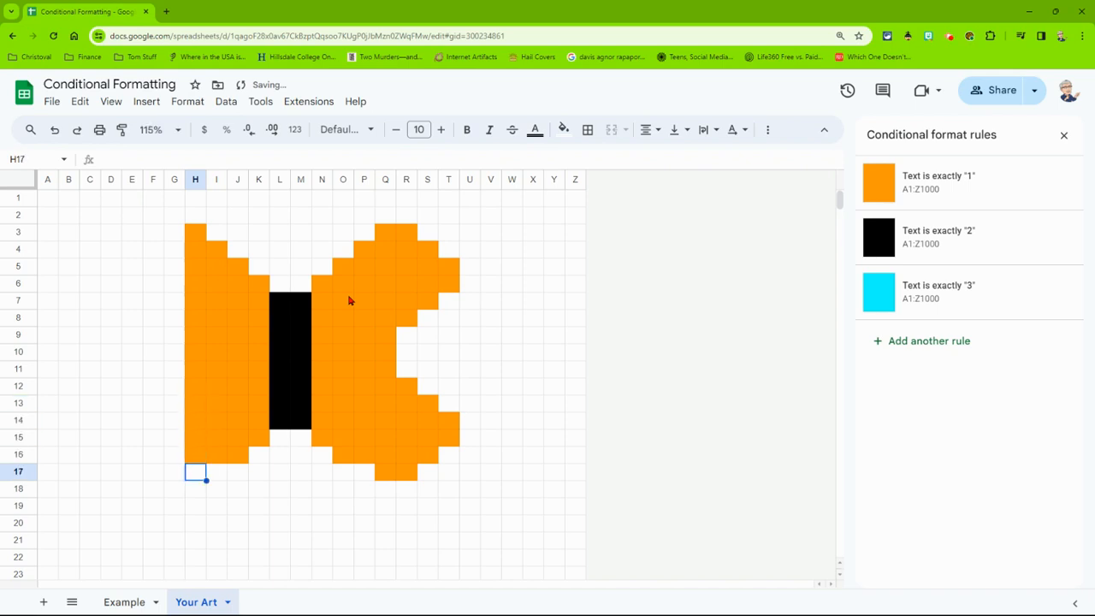
text(1)
key(Left)
Enter 1 in each cell of G3:G17 to add an equally tall orange column beside column H
text(1)
key(Up)
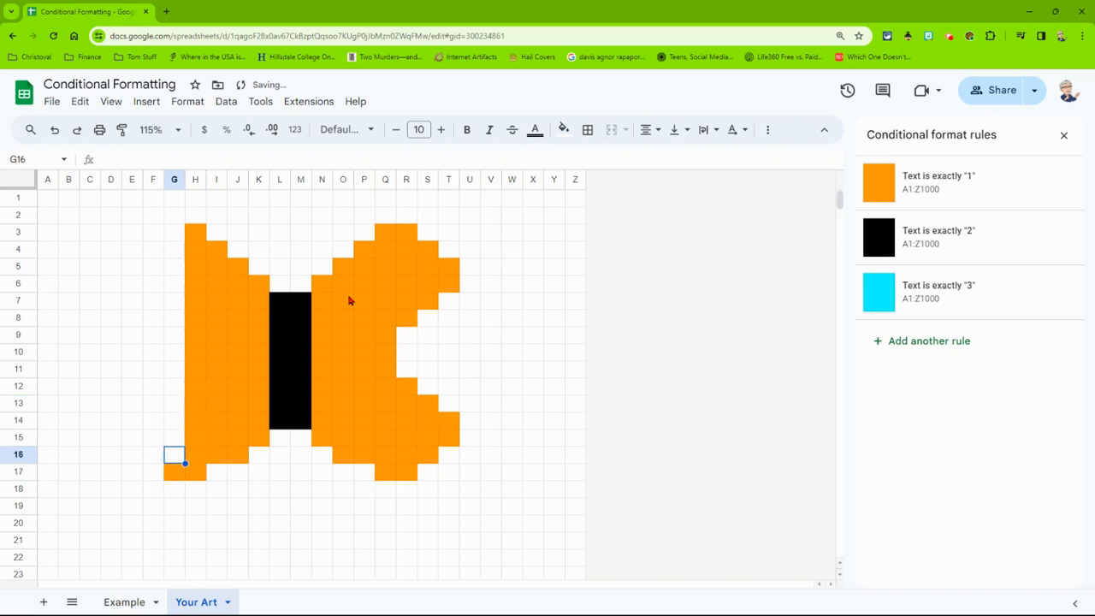
text(1)
key(Up)
text(1)
key(Up)
text(1)
key(Up)
text(1)
key(Up)
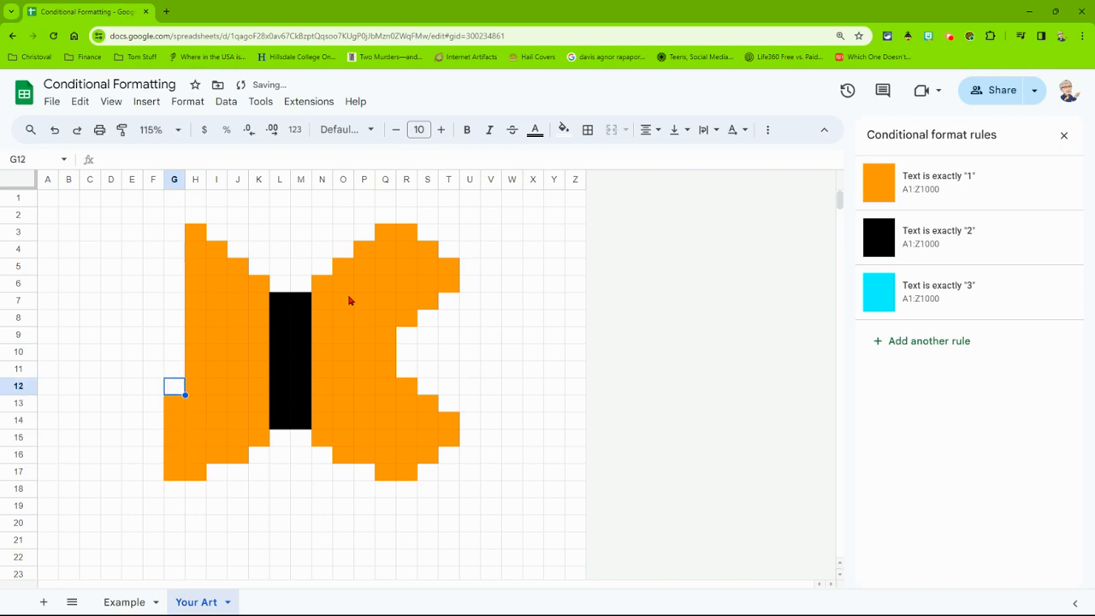
text(1)
key(Up)
text(1)
key(Up)
text(1)
key(Up)
text(1)
key(Up)
text(1)
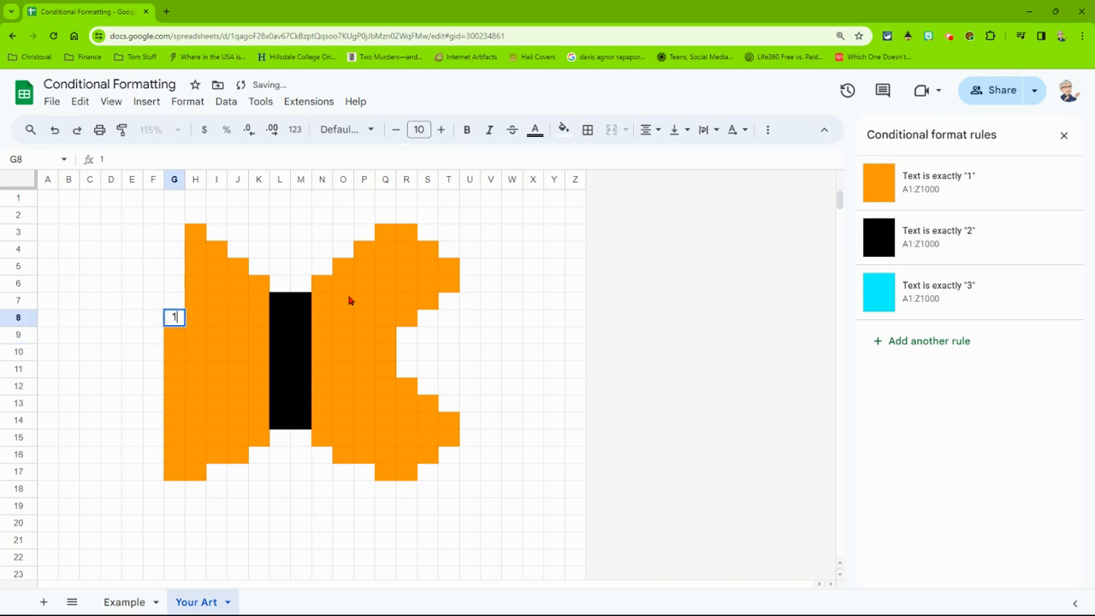
key(Up)
text(1)
key(Up)
text(1)
key(Up)
text(1)
key(Up)
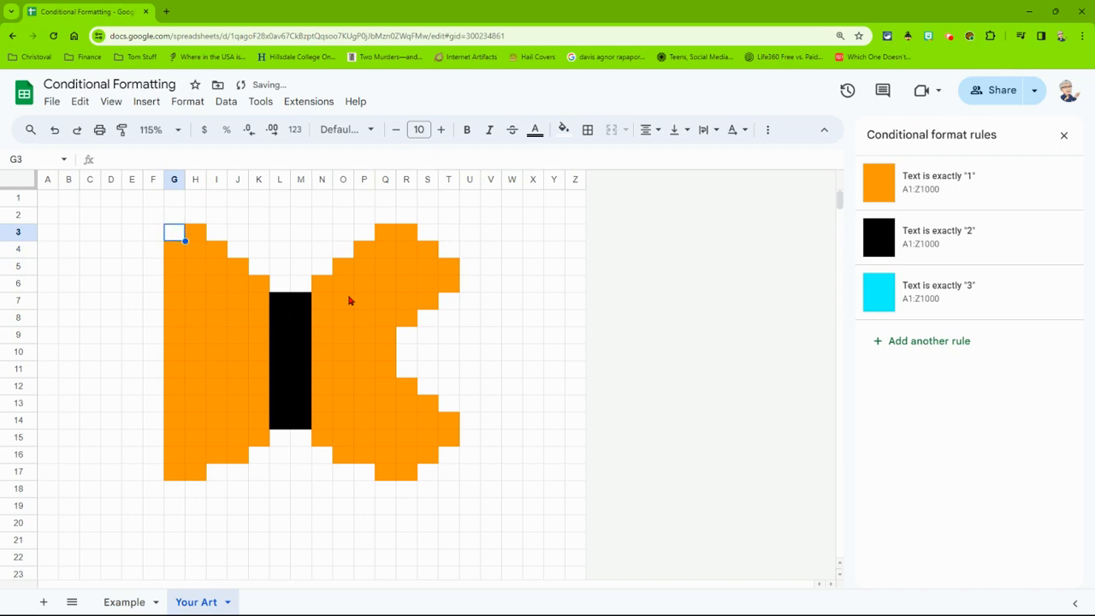
text(1)
key(Left)
Enter 1 in each cell of F4:F8 to widen the upper orange lobe beside column G
key(Down)
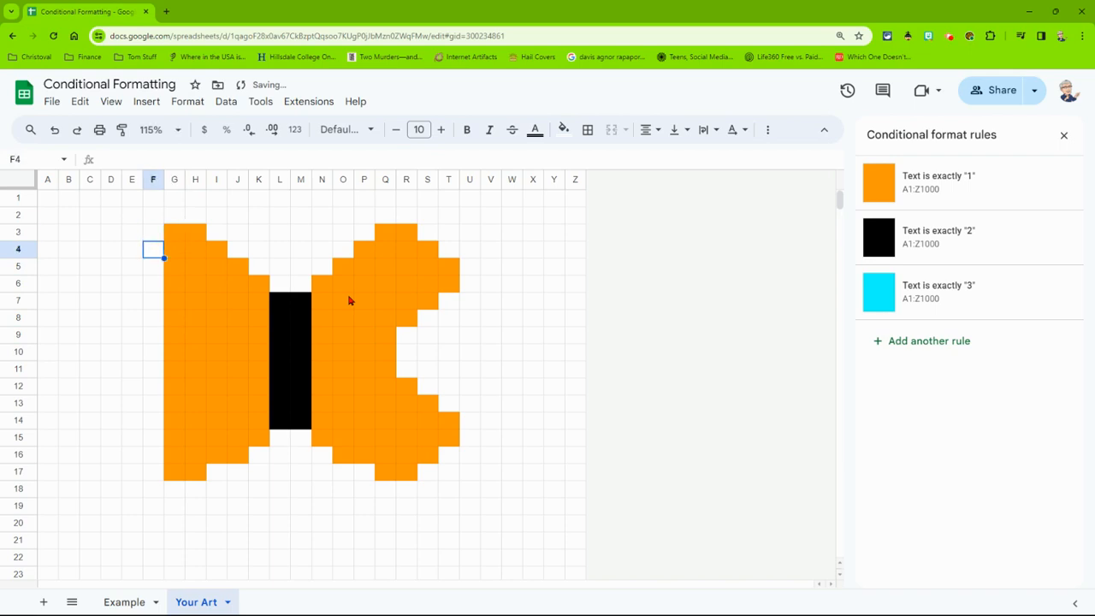
text(1)
key(Return)
text(1)
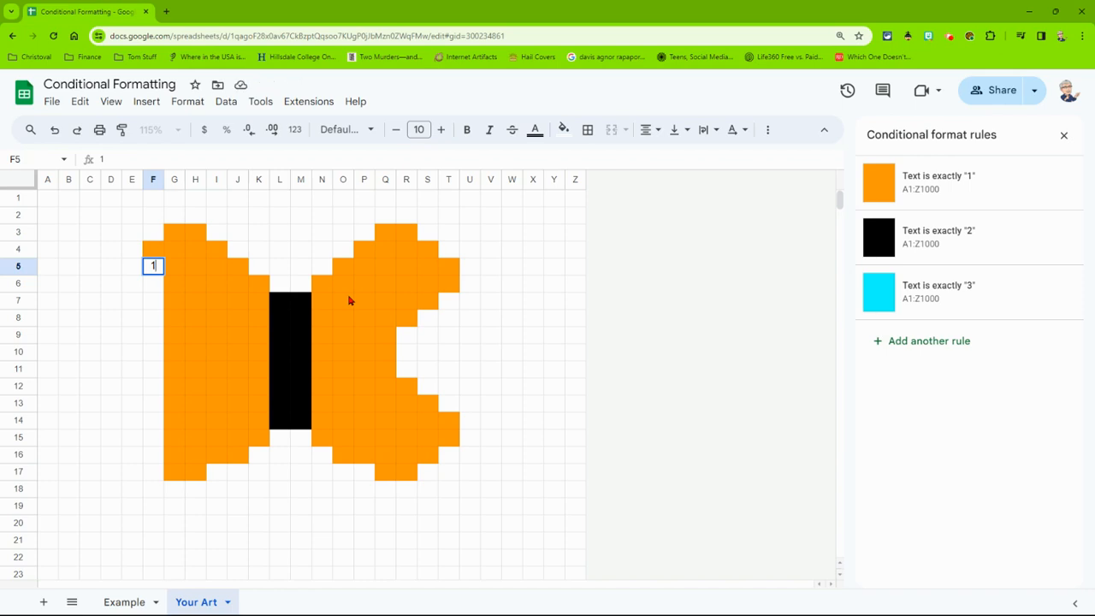
text(1)
key(Return)
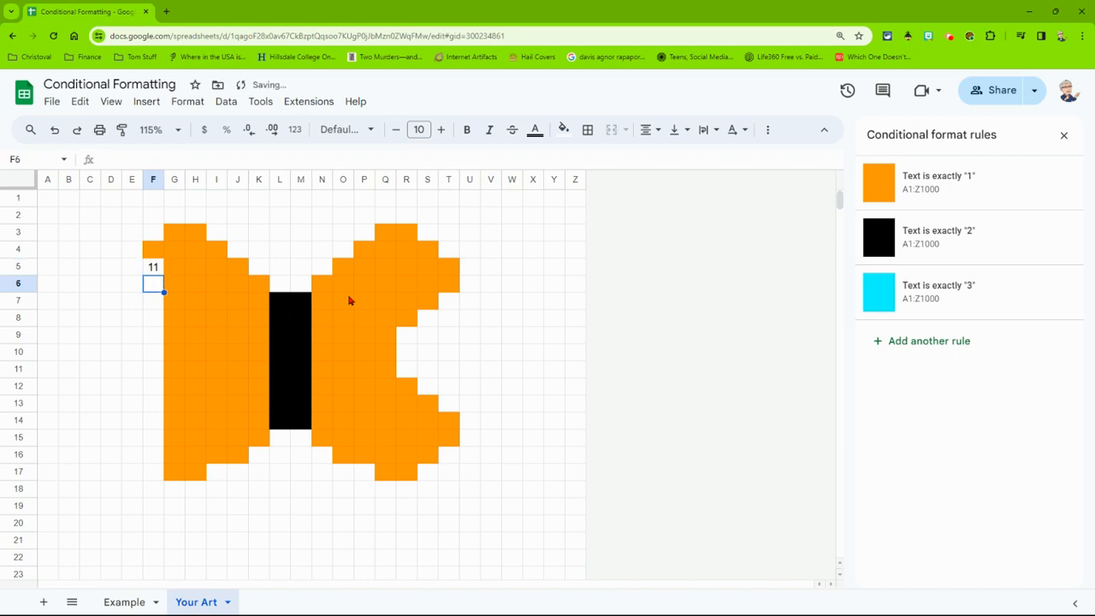
text(1)
key(Return)
key(Up)
key(Up)
text(1)
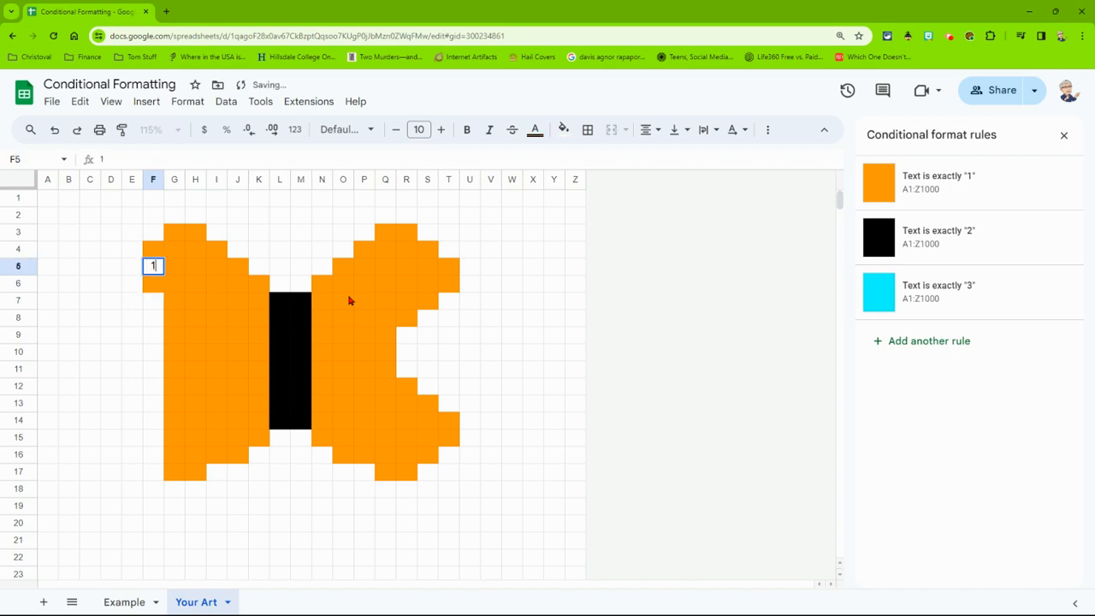
key(Return)
key(Down)
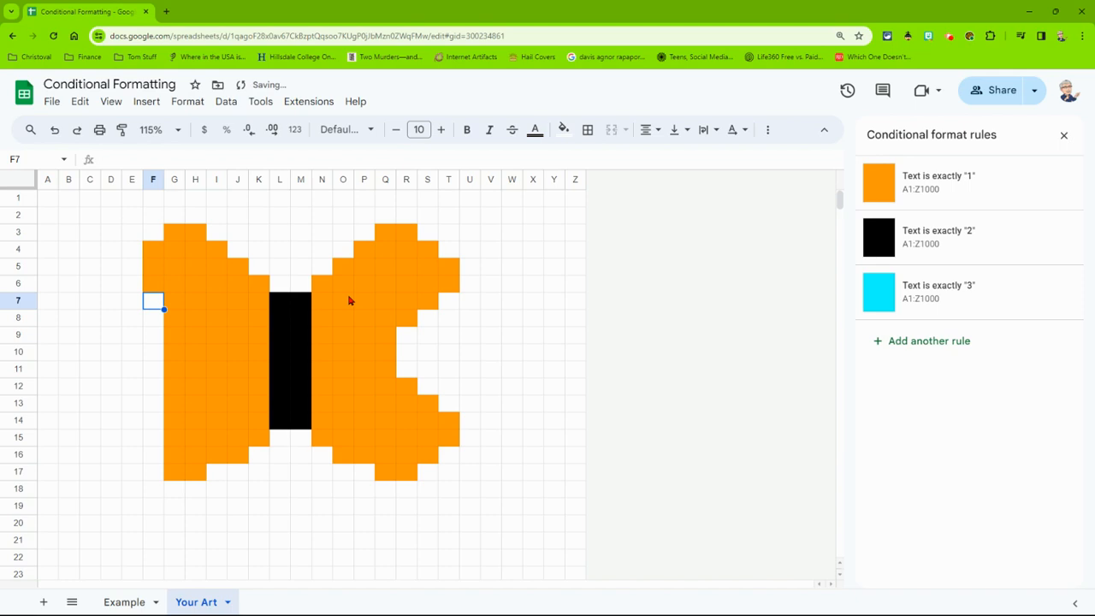
text(1)
key(Return)
text(1)
key(Return)
Clear cells G9:G11 to cut a notch between the upper and lower orange lobes
key(Right)
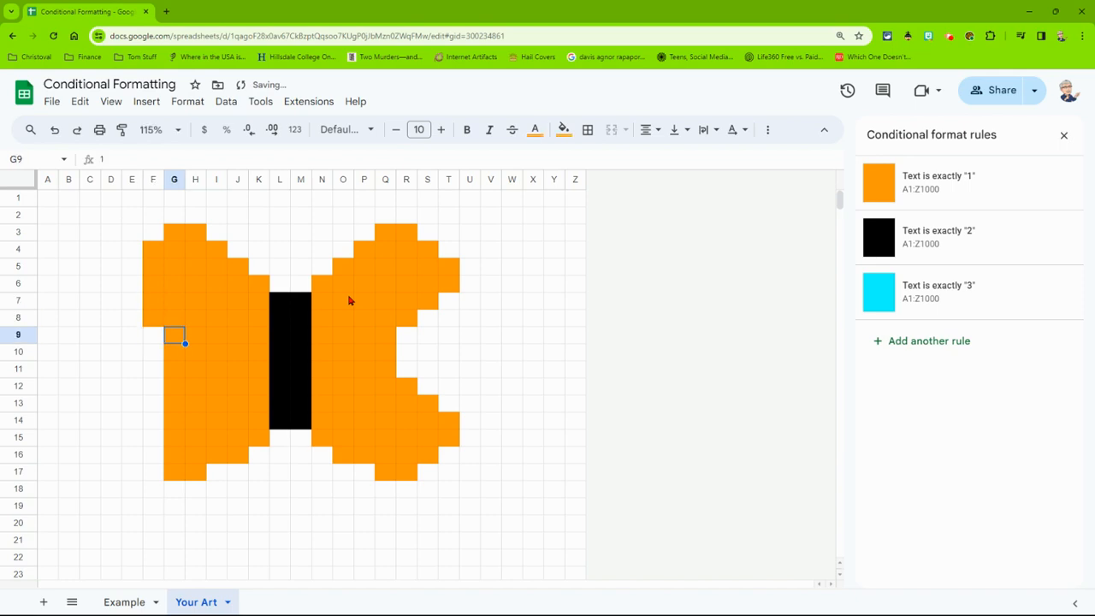
key(Delete)
key(Down)
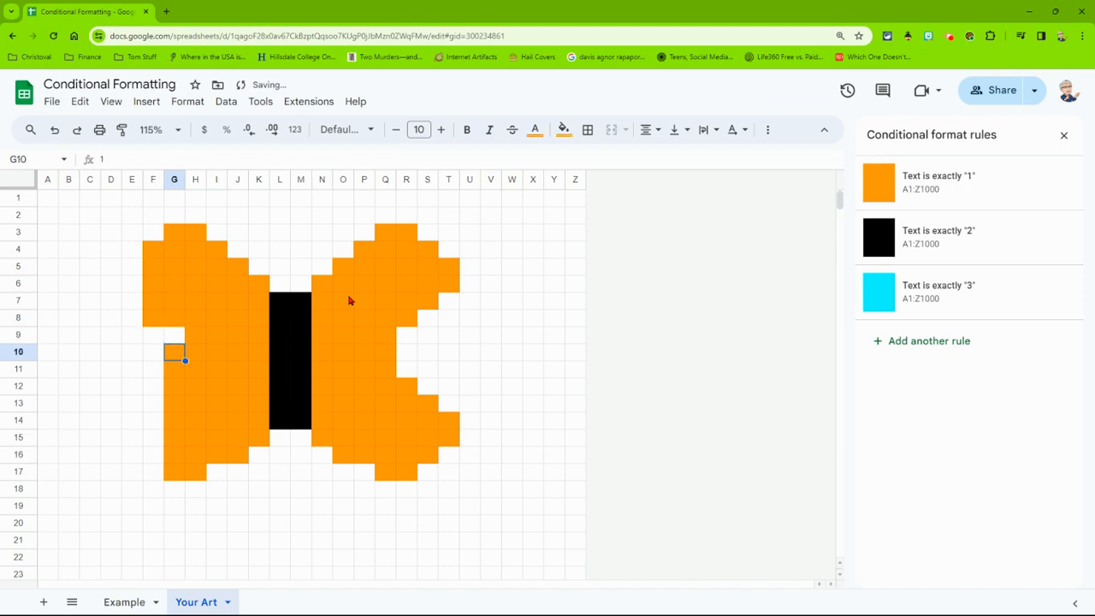
key(Delete)
key(Down)
key(Delete)
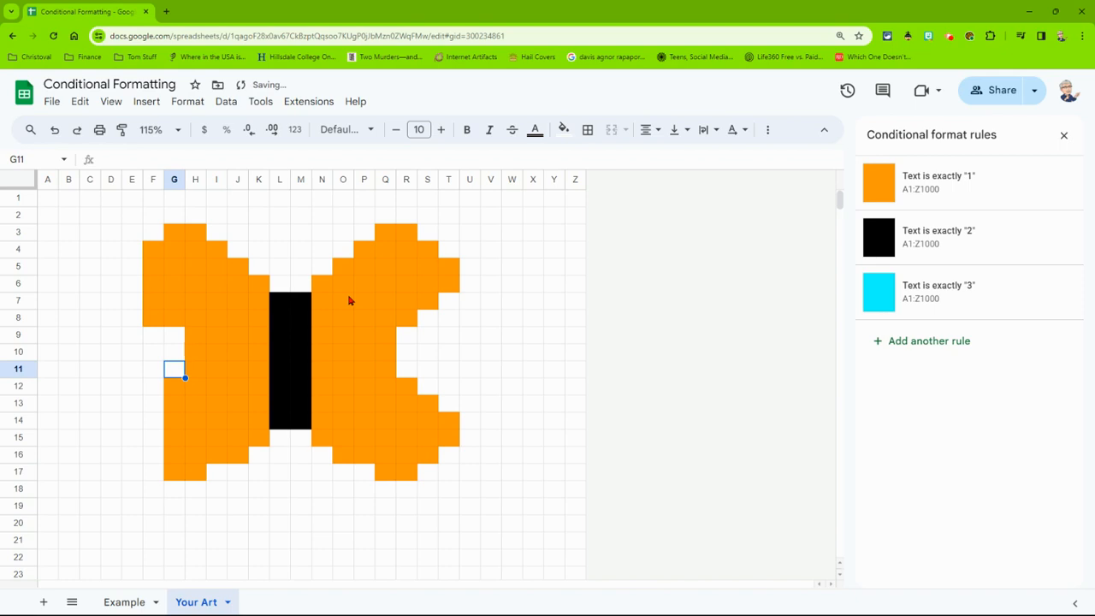
key(Left)
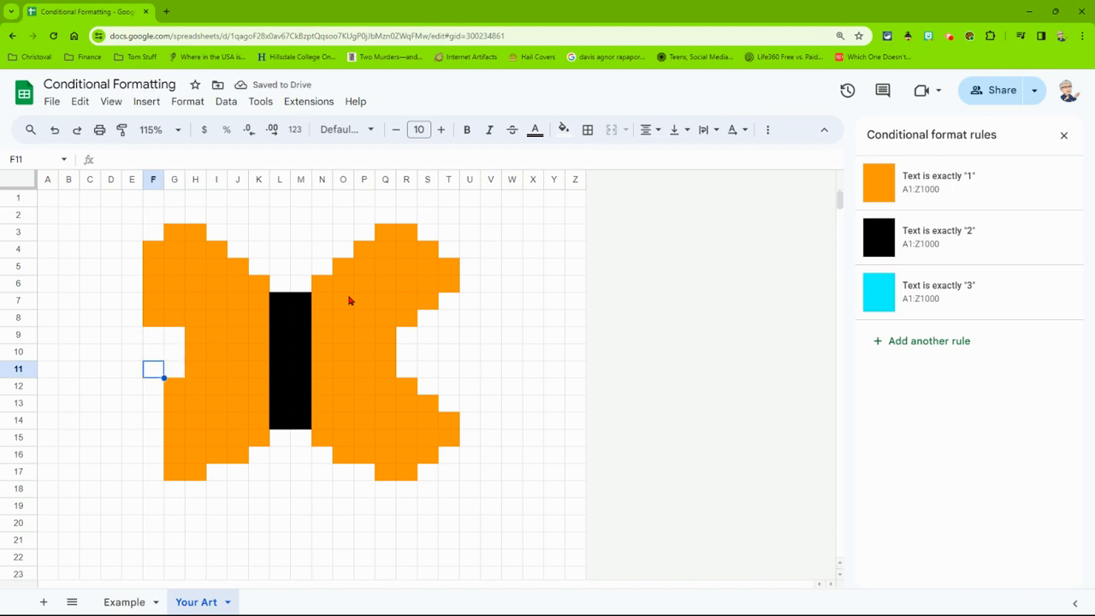
text(1)
key(Return)
key(Up)
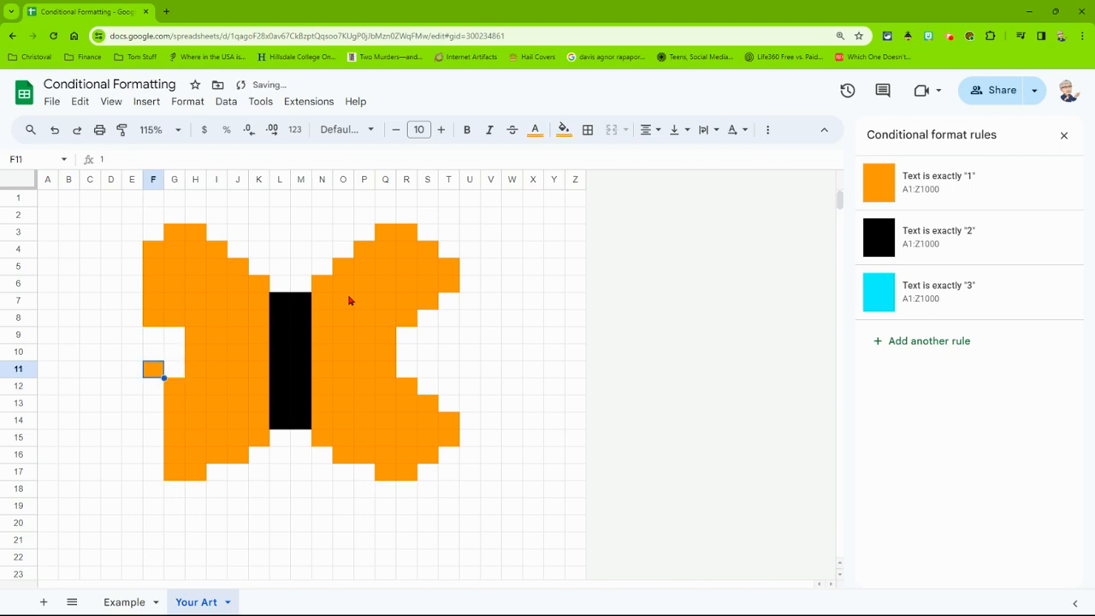
key(Delete)
Enter 1 in each cell of F12:F16 to widen the lower orange lobe beside column G
key(Down)
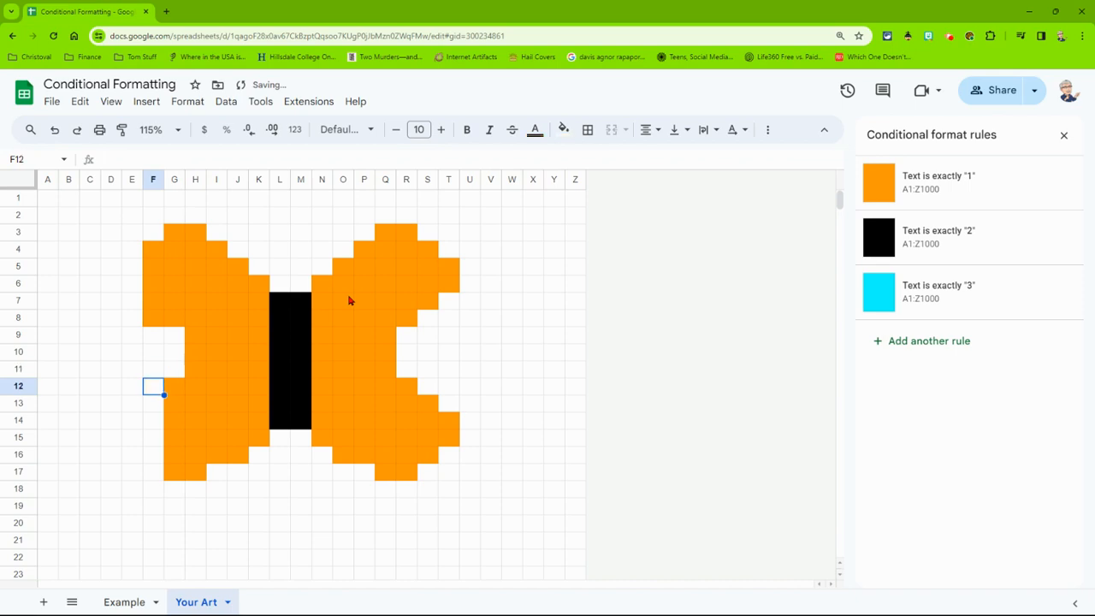
text(1)
key(Return)
text(1)
key(Return)
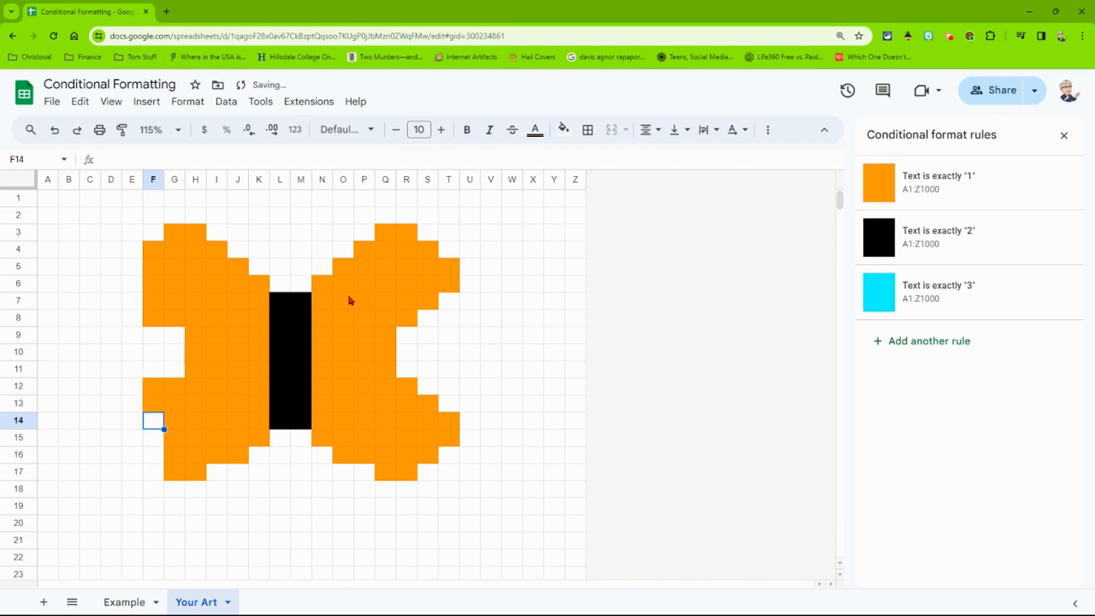
text(1)
key(Return)
text(1)
key(Return)
text(1)
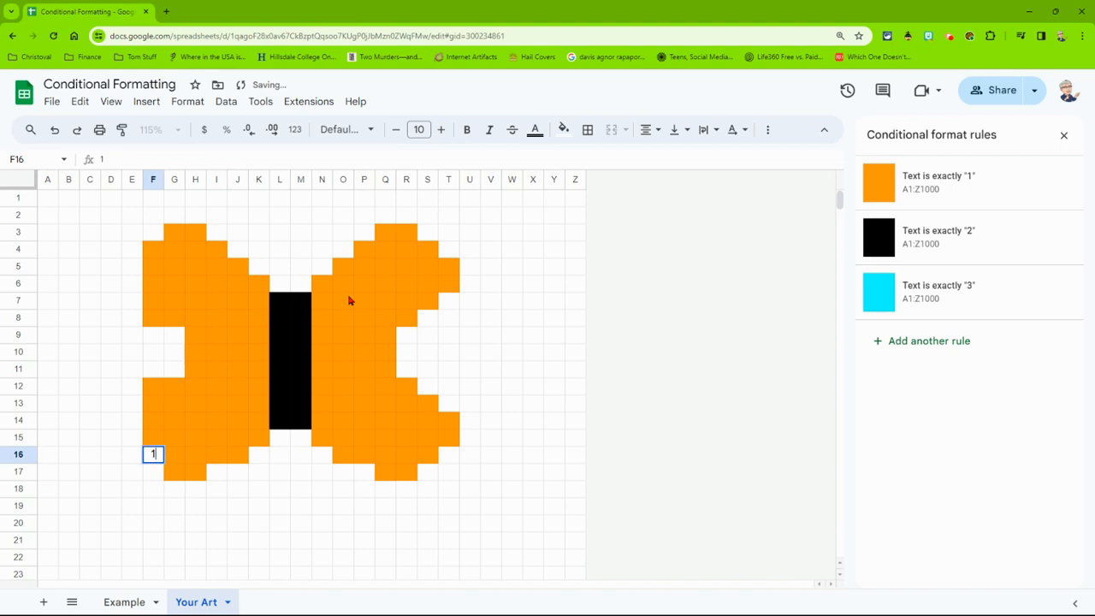
key(Left)
Enter 1 in E15 and E14 to form the outer tip of the lower orange lobe
key(Up)
text(1)
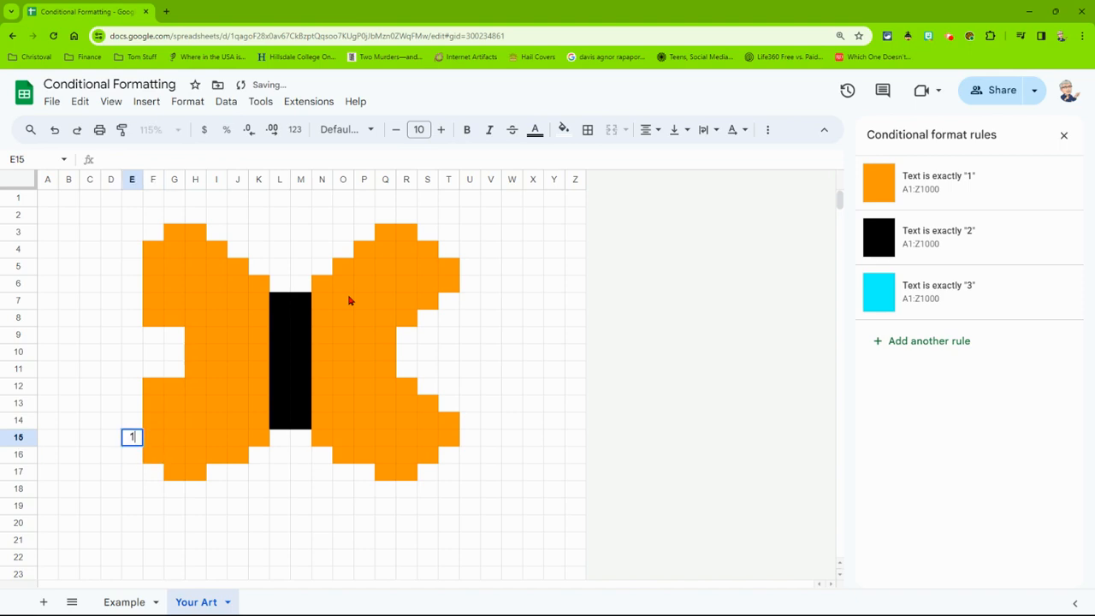
key(Up)
text(1)
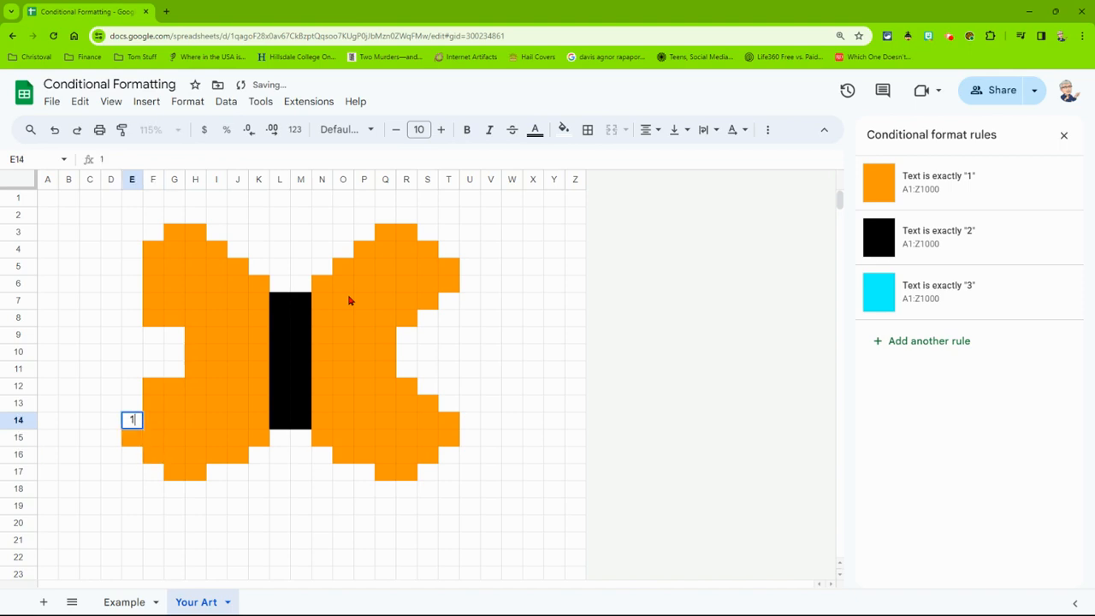
key(Up)
text(1)
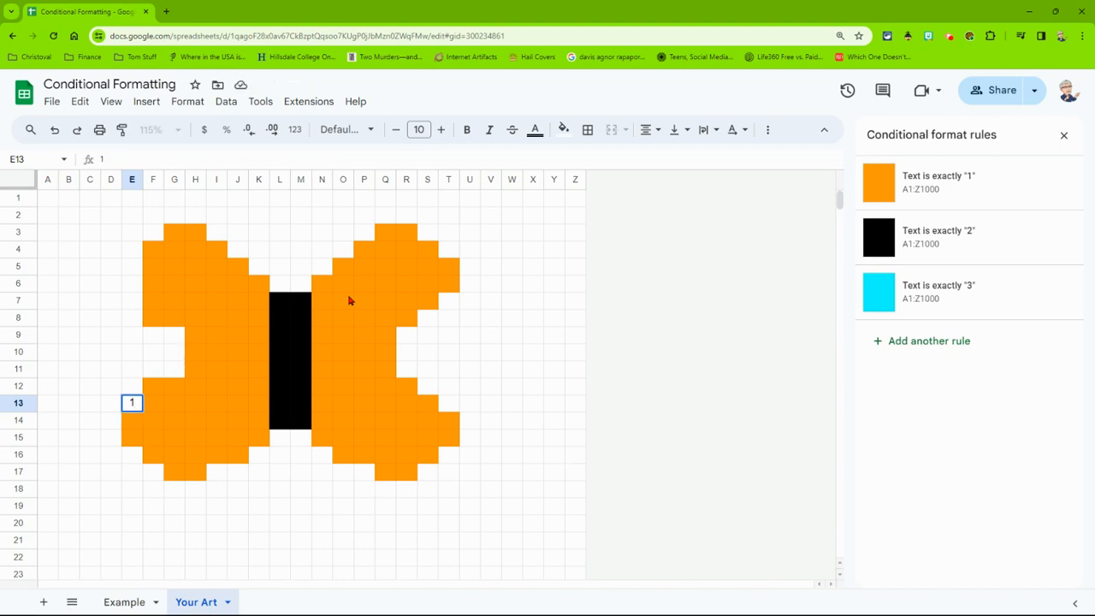
key(Escape)
key(Right)
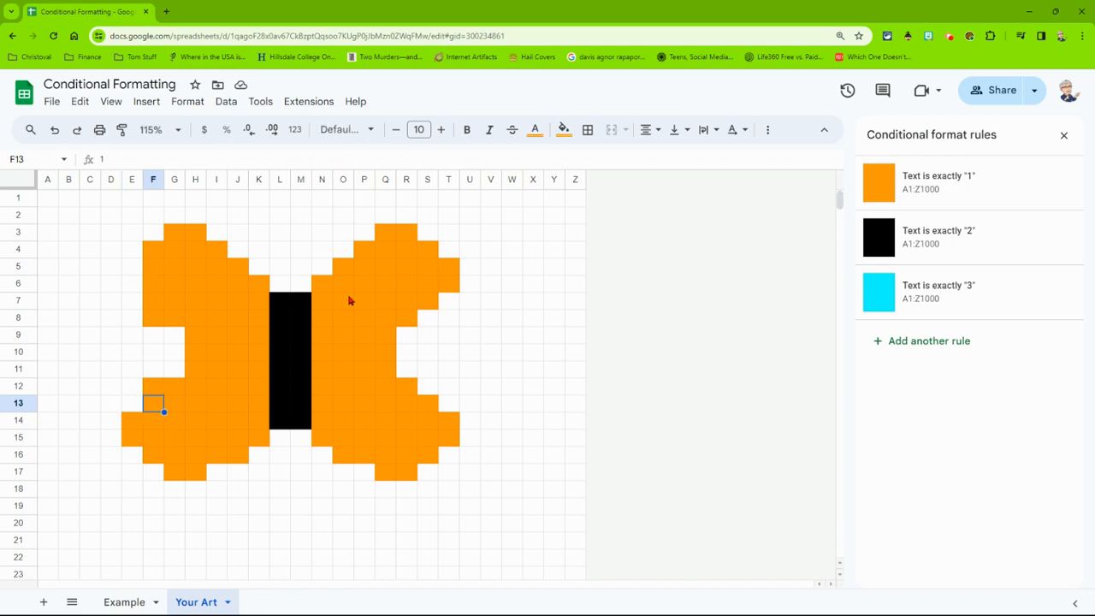
Clear cells F12 and F8 to taper the inner corners of the orange lobes around the notch
key(Up)
key(Delete)
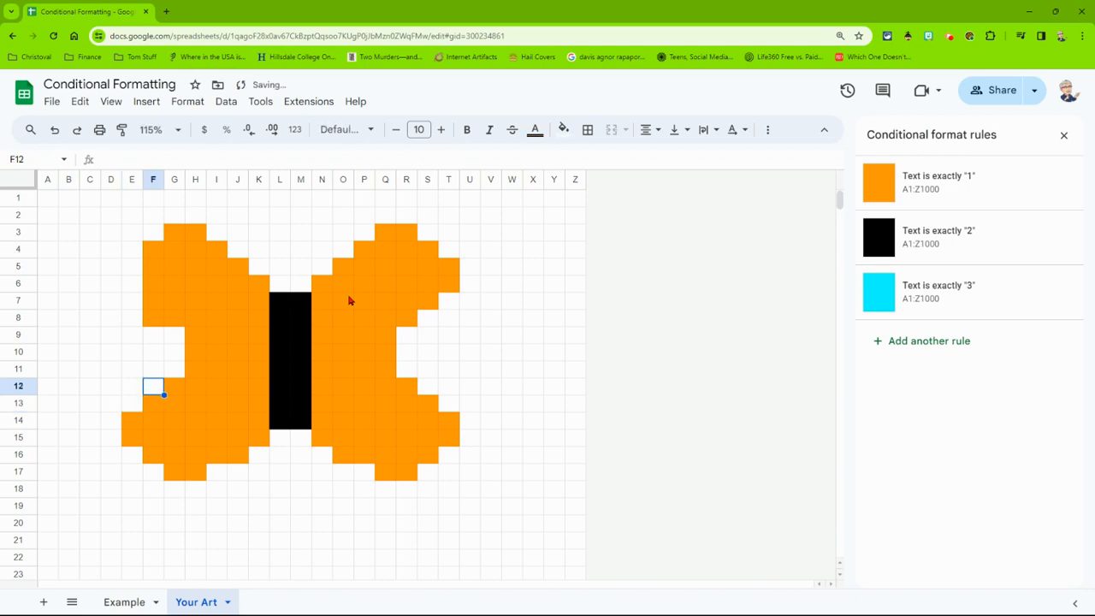
key(Up)
key(Up)
key(Up)
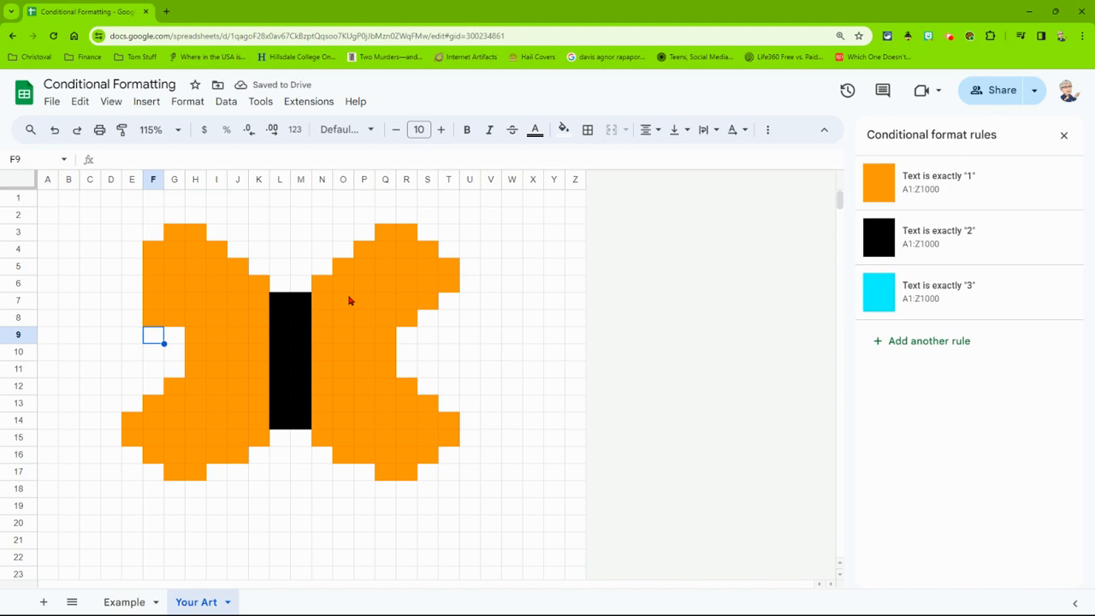
key(Up)
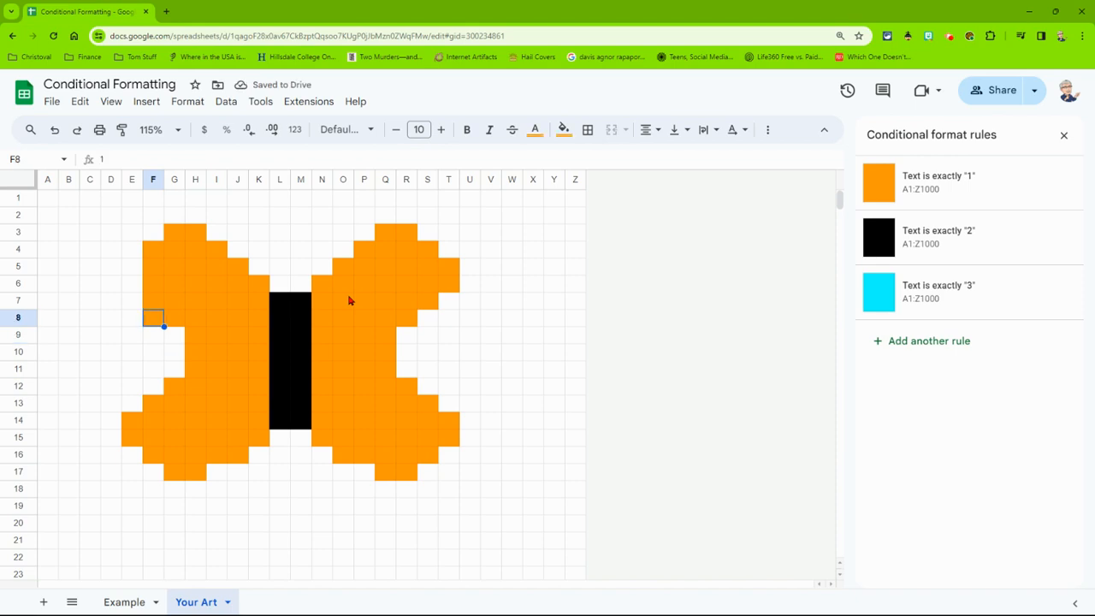
key(Delete)
Enter 1 in E6 and E5 to form the outer tip of the upper orange lobe
key(Up)
key(Left)
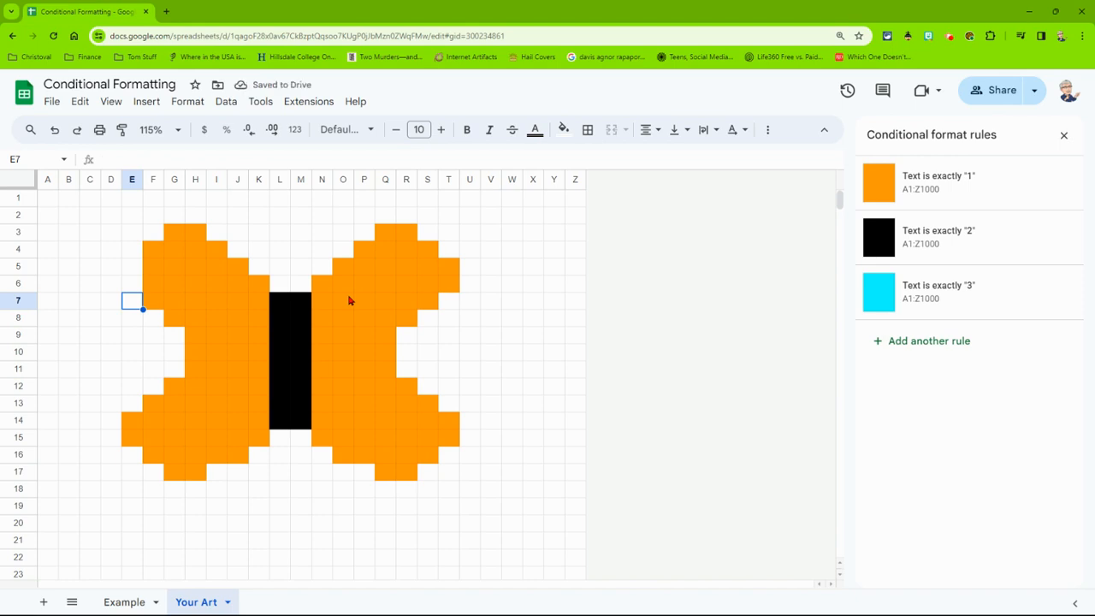
key(Up)
text(1)
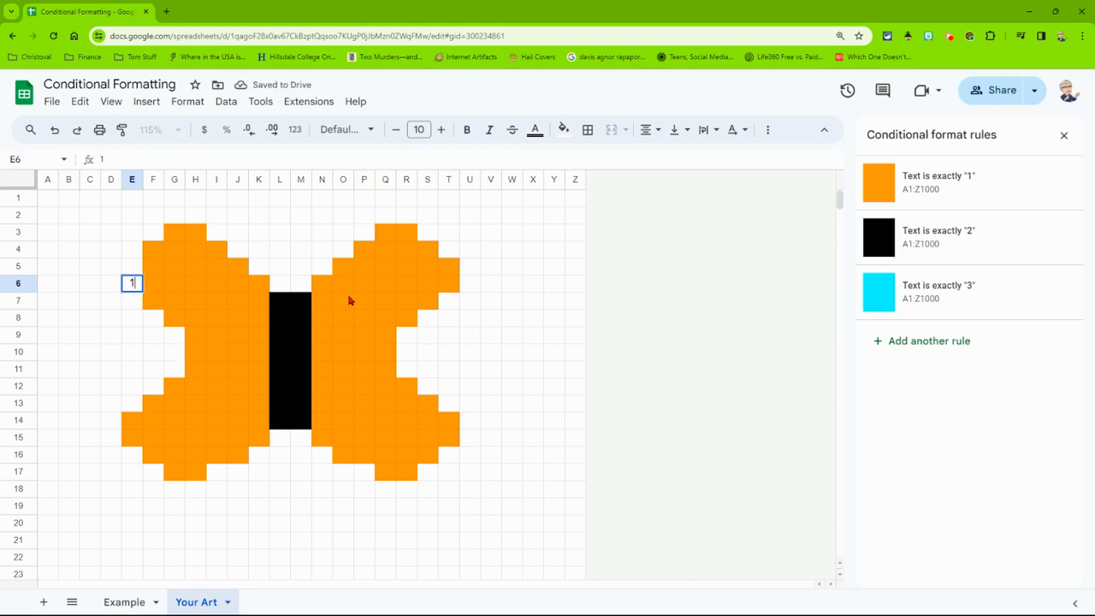
key(Up)
text(1)
key(Down)
key(Down)
key(Down)
key(Down)
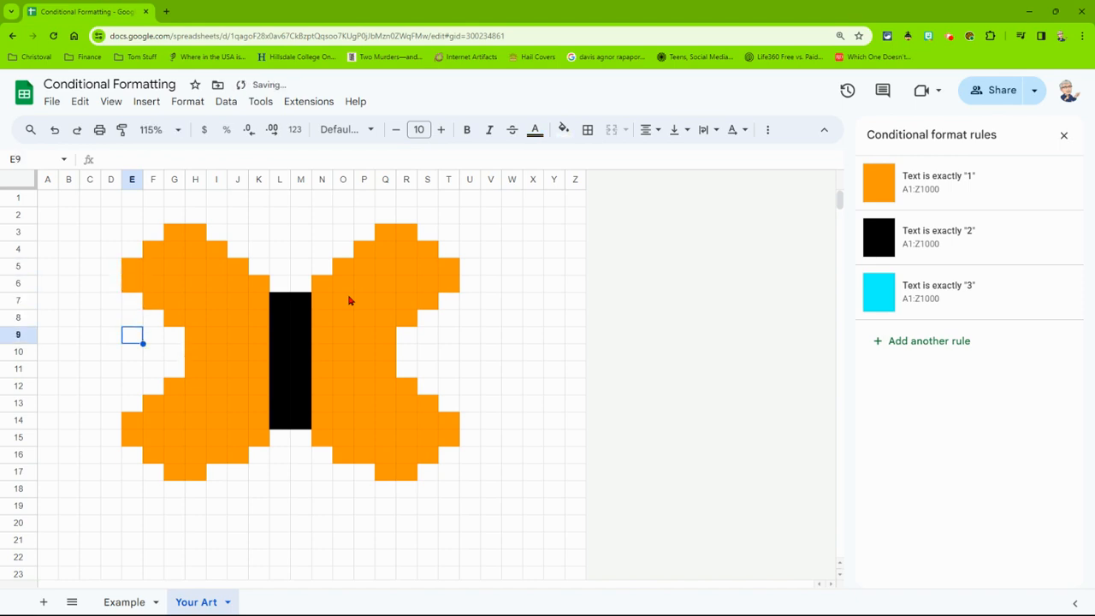
Enter 3 in G5, G6 and H6 to add an L-shaped cyan spot to the upper lobe
click(174, 267)
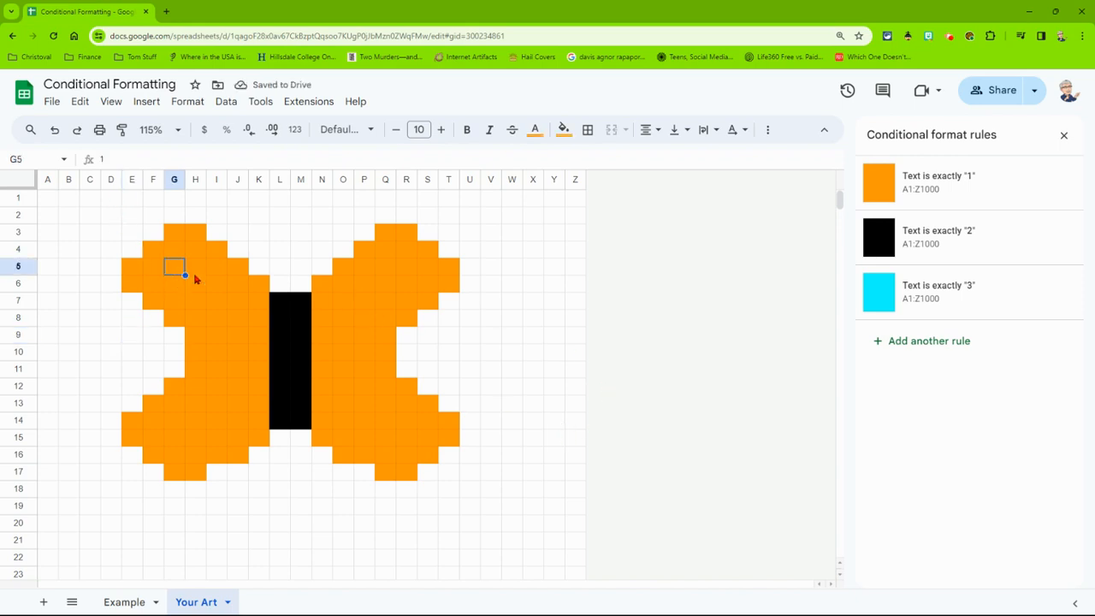
text(3)
key(Return)
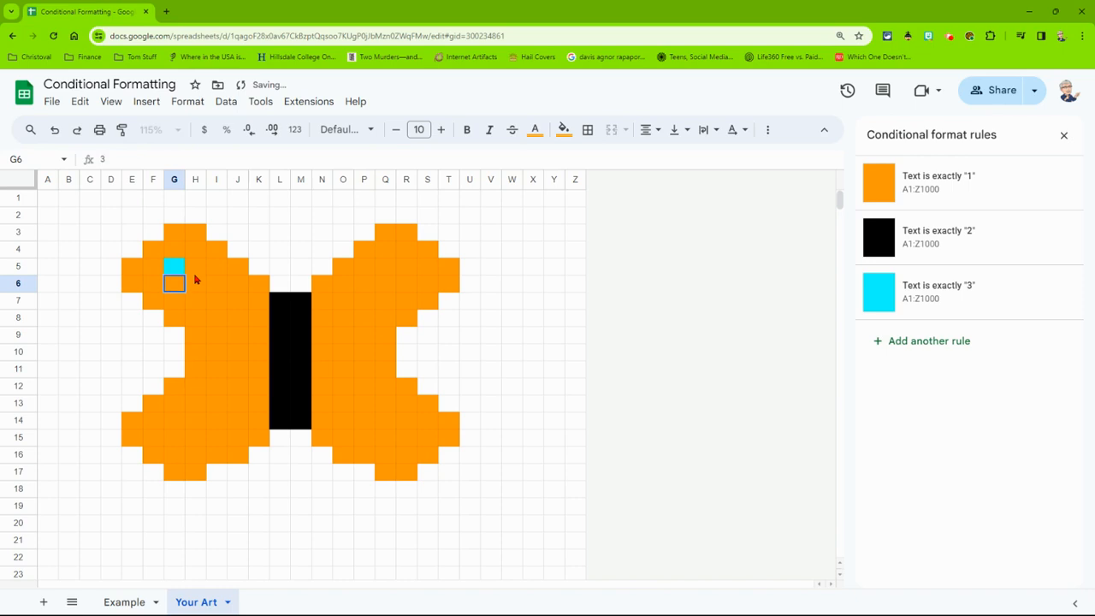
click(195, 277)
text(3)
key(Return)
Enter 3 in H13:H15 and G14:G15 to add a cyan spot to the lower lobe
key(Down)
key(Down)
key(Down)
key(Down)
key(Down)
key(Down)
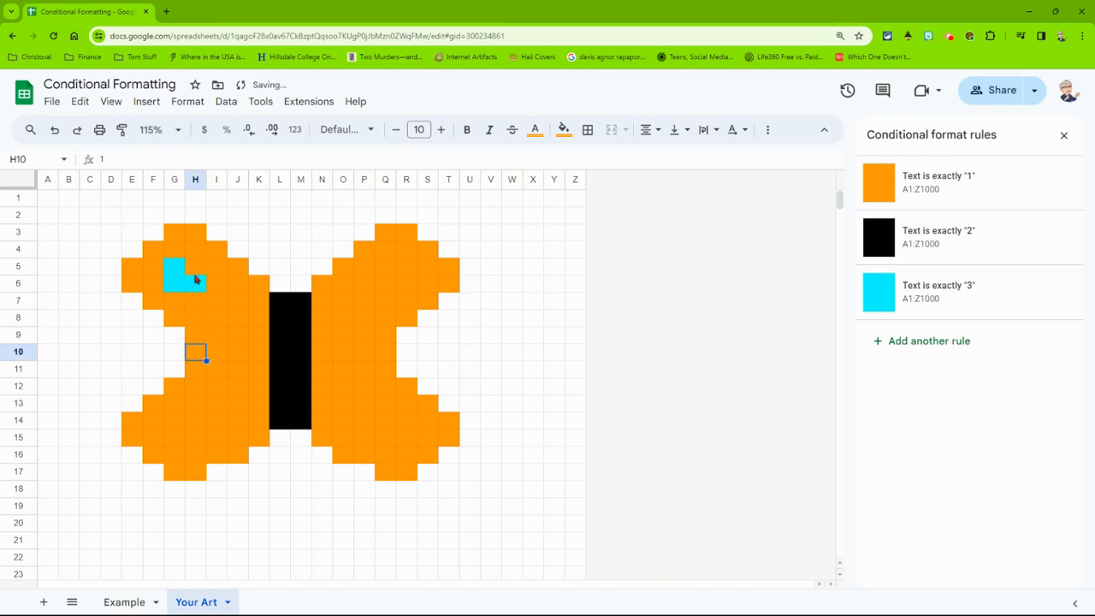
text(3)
key(Return)
text(3)
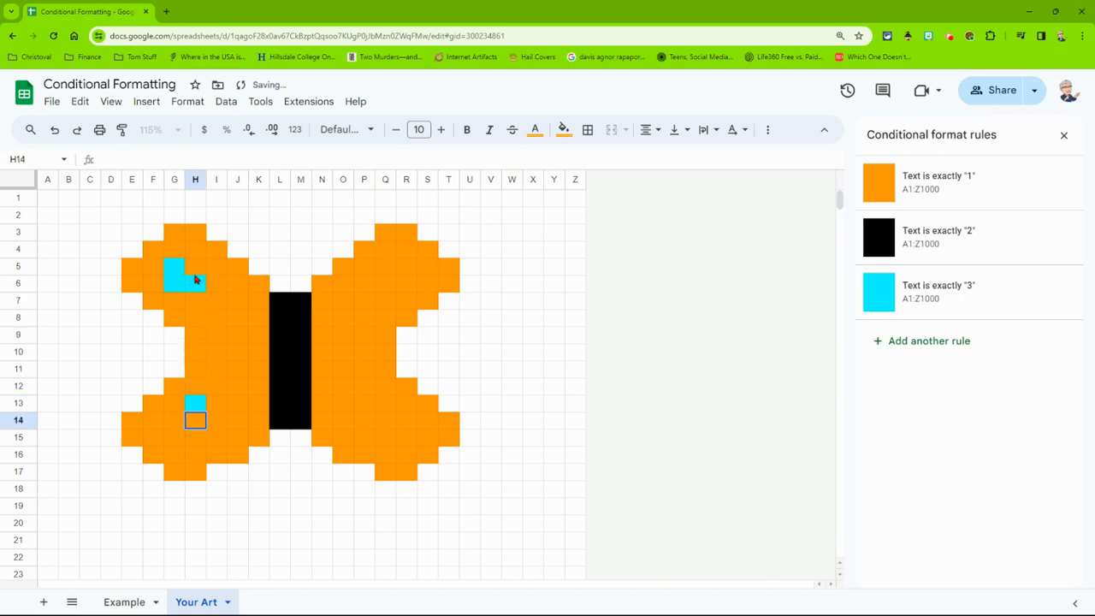
key(Return)
text(3)
key(Left)
text(3)
key(Up)
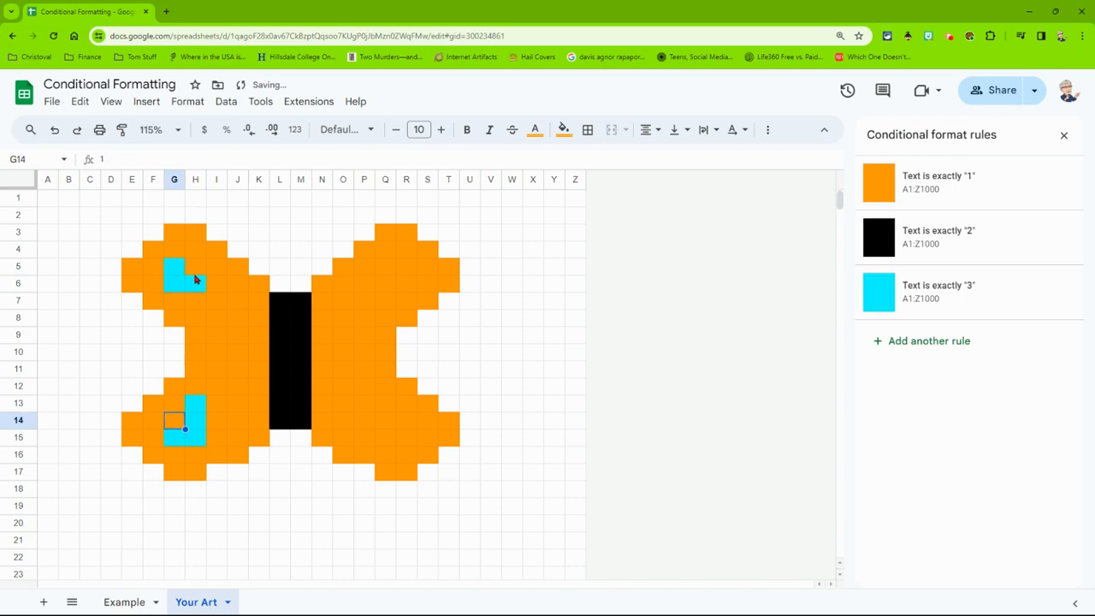
text(3)
Mirror the lower cyan spot on the opposite wing by entering 3 in R14:R15 and Q13:Q15
key(Right)
key(Right)
key(Right)
key(Right)
key(Right)
key(Right)
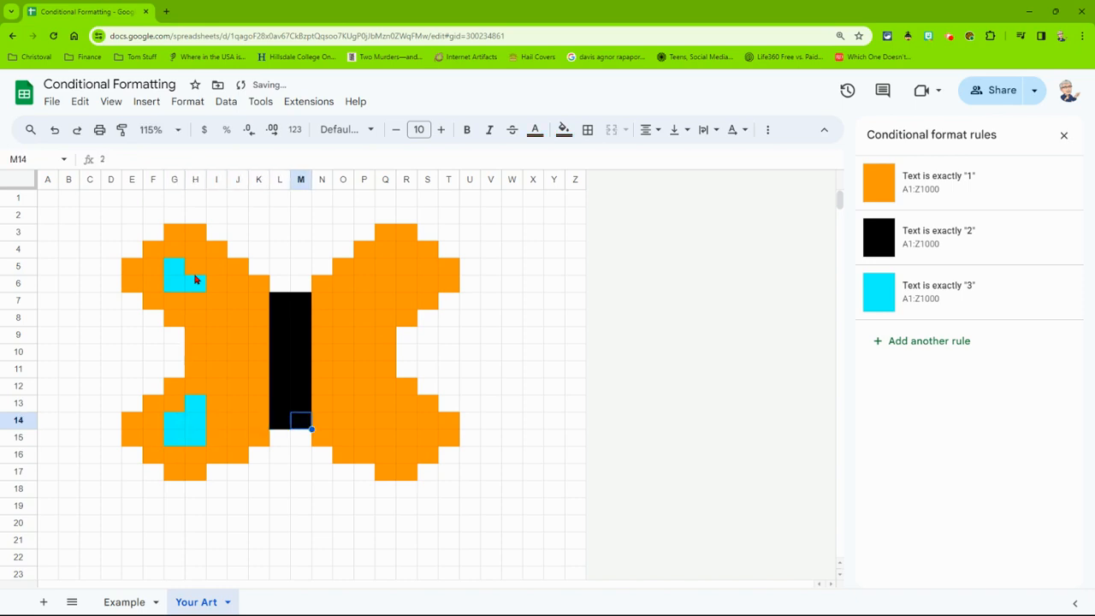
key(Right)
key(Right)
key(Right)
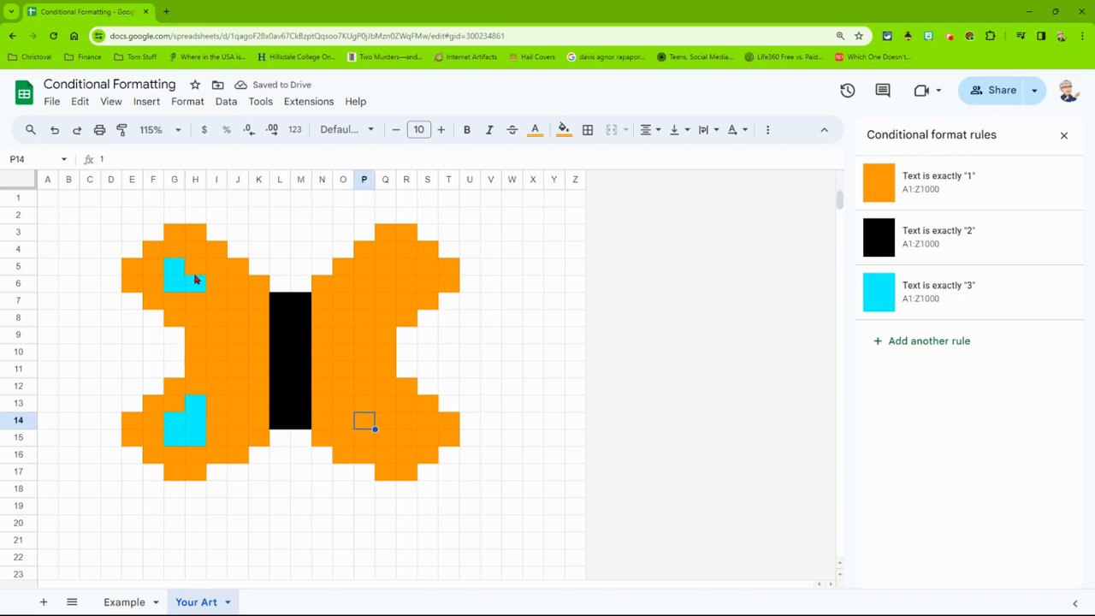
key(Right)
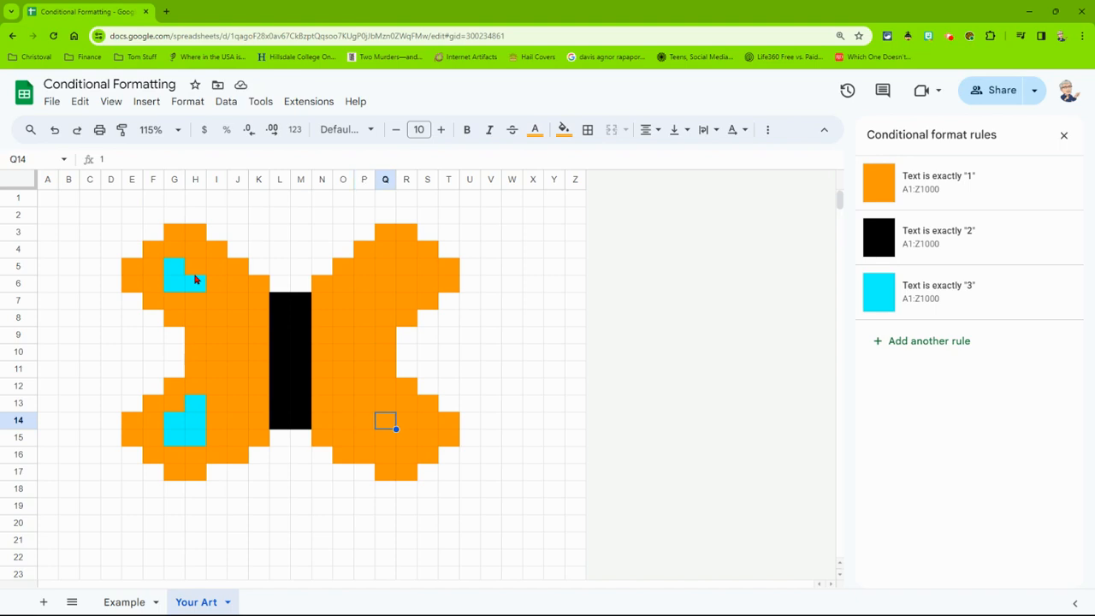
key(Right)
text(3)
key(Return)
text(3)
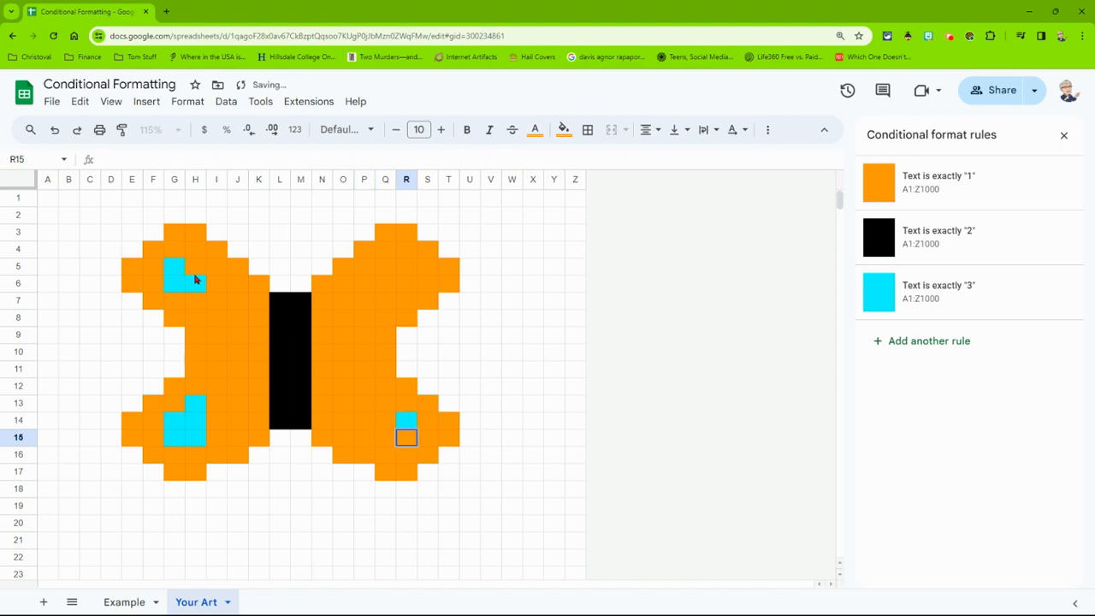
key(Left)
text(3)
key(Up)
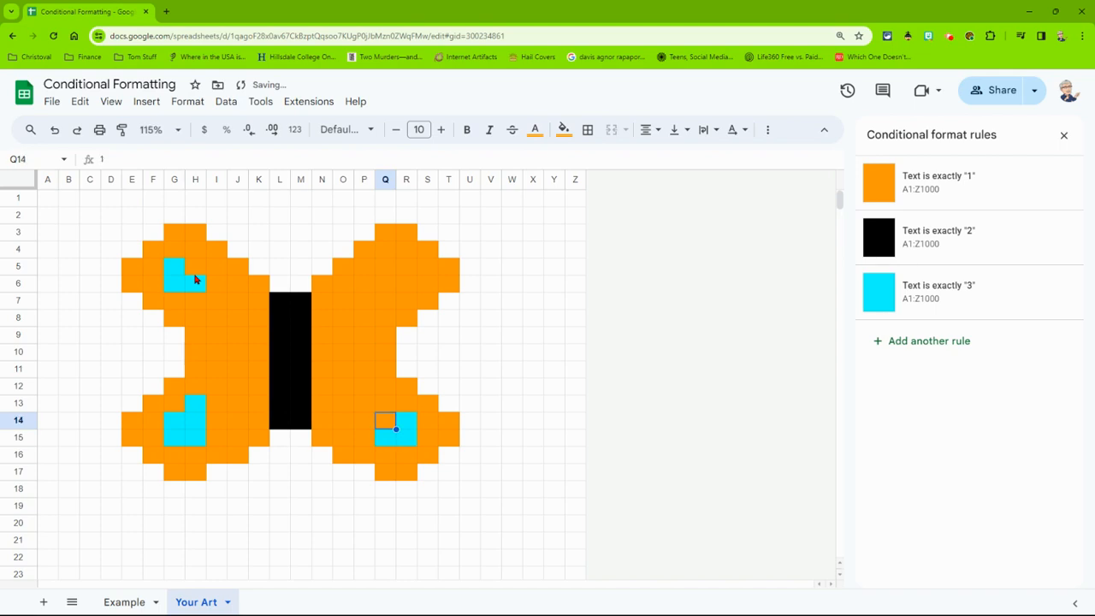
text(3)
Mirror the upper cyan spot on the opposite wing by entering 3 in Q6, R6 and R5, and deselect the artwork
key(Up)
key(Up)
key(Up)
key(Up)
key(Up)
key(Up)
key(Up)
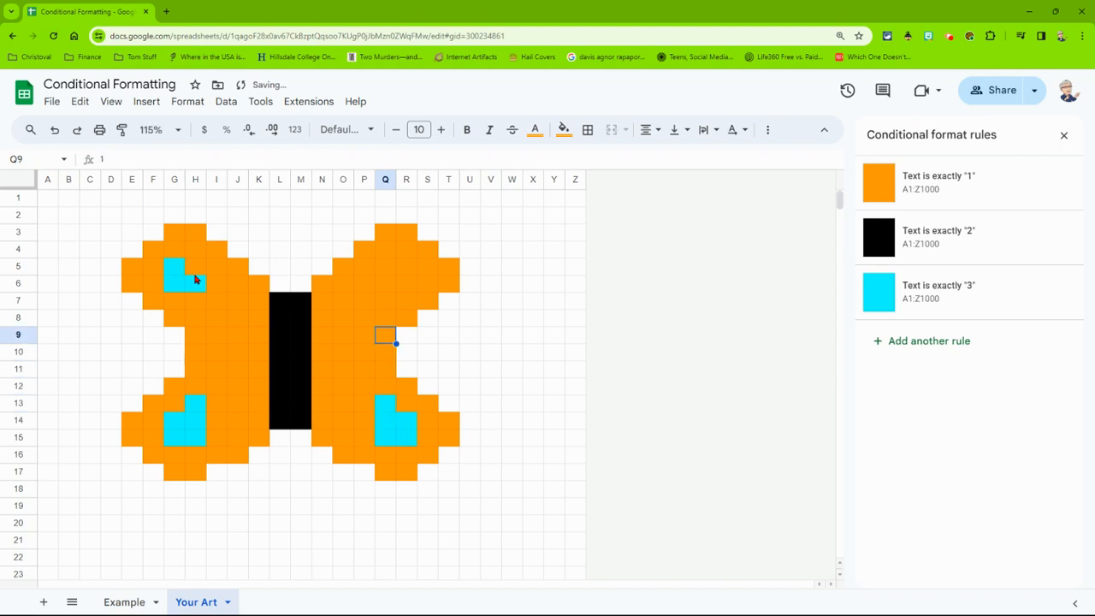
key(Up)
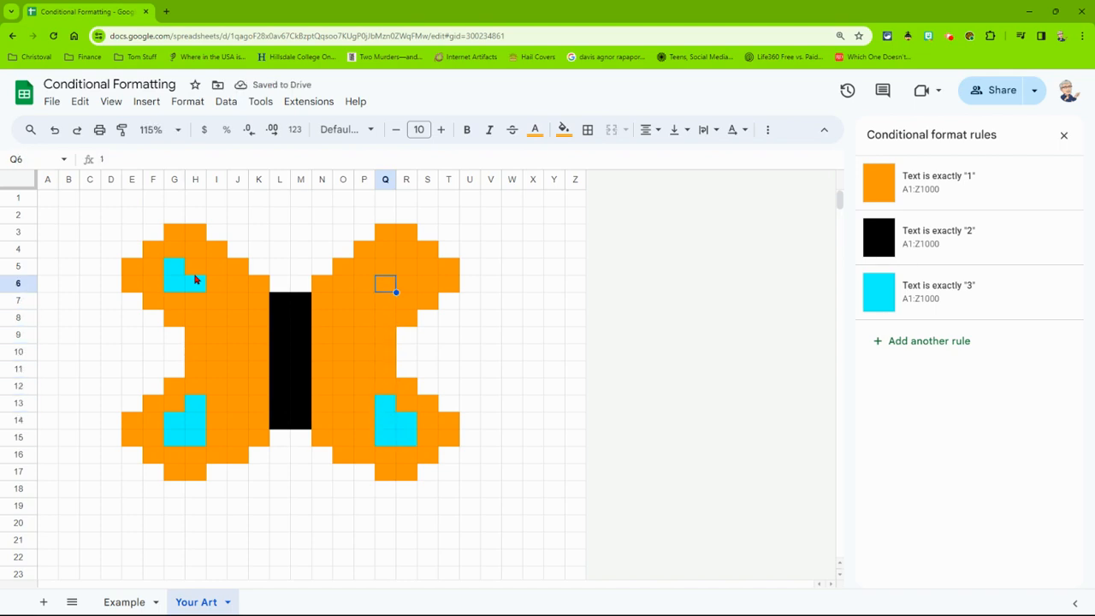
text(3)
key(Right)
text(3)
key(Up)
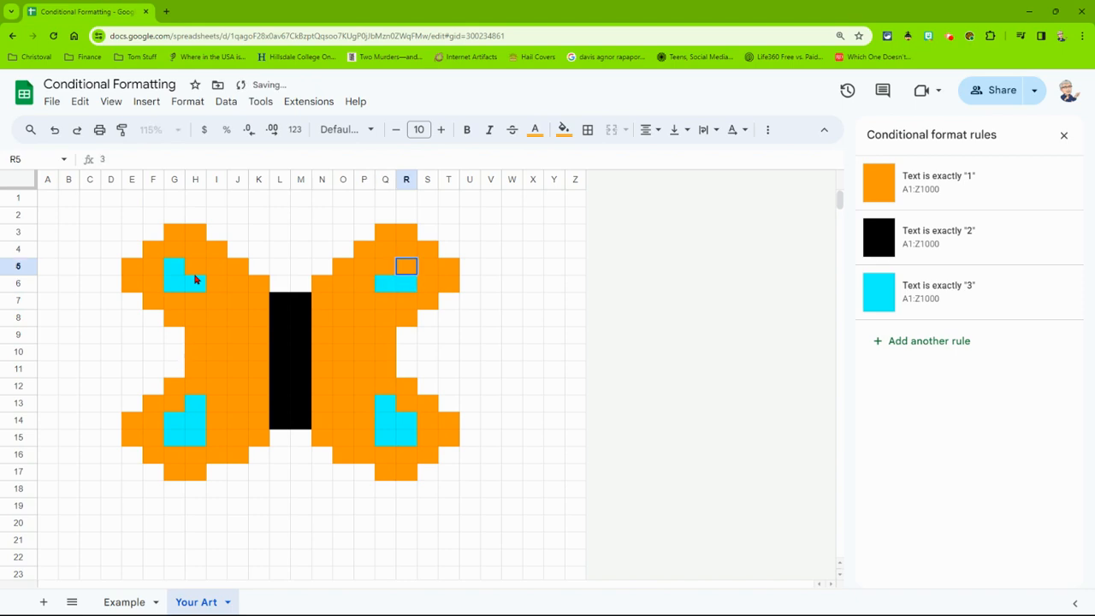
key(Down)
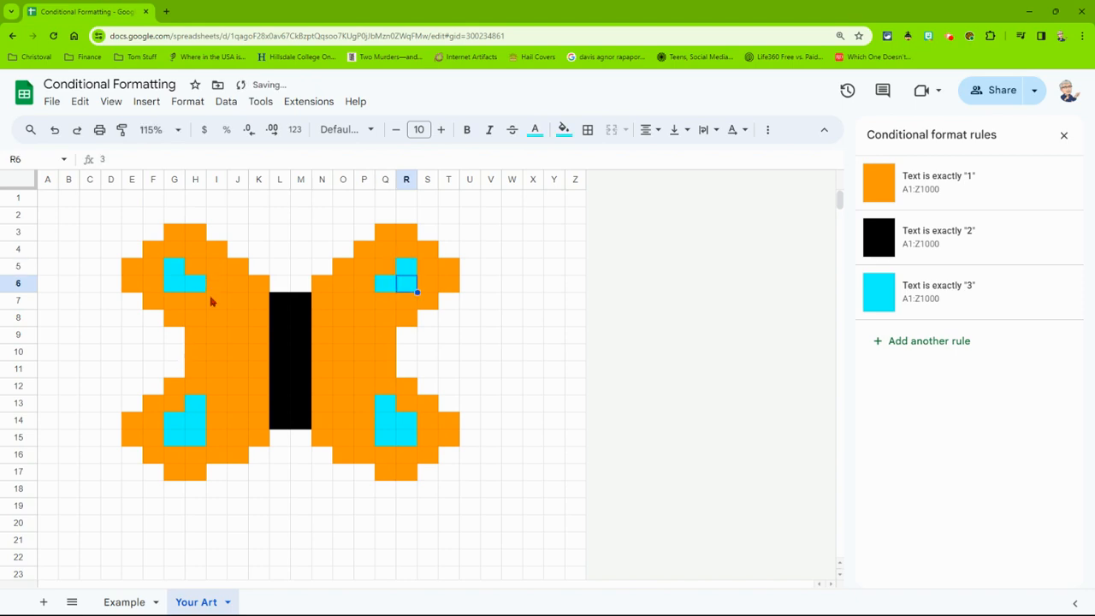
click(625, 308)
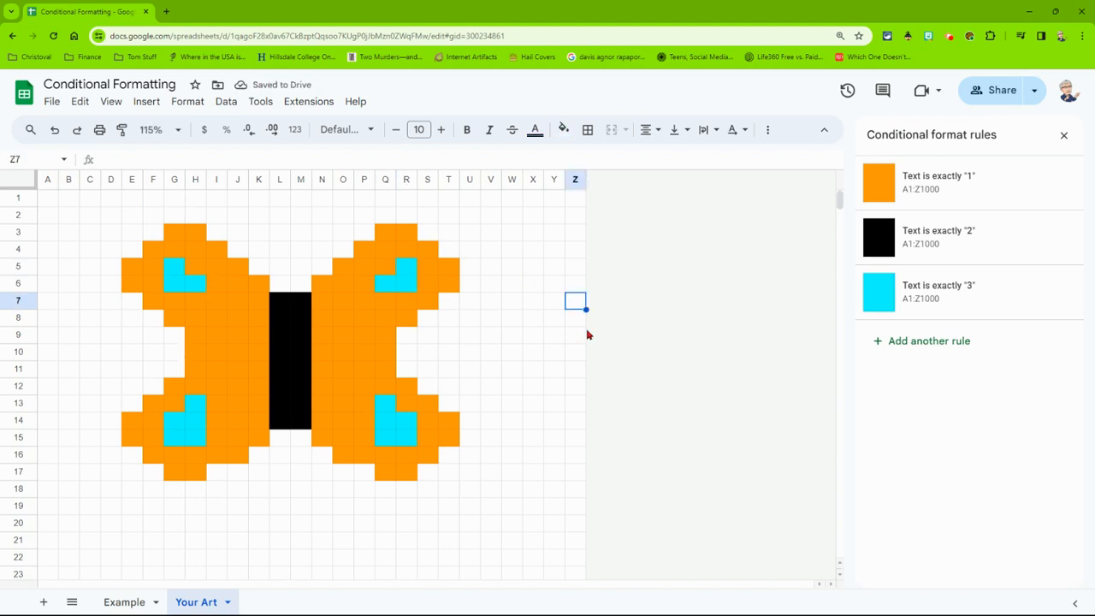